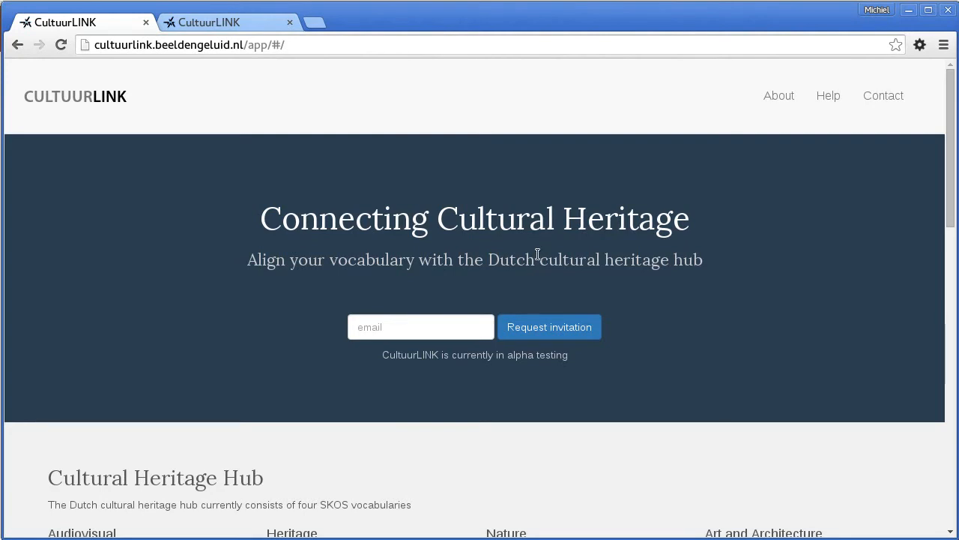
# Review the Cultural Heritage Hub vocabularies on the CultuurLINK homepage, and switch to the alignment session's strategy editor.
pyautogui.scroll(-2, 537, 258)
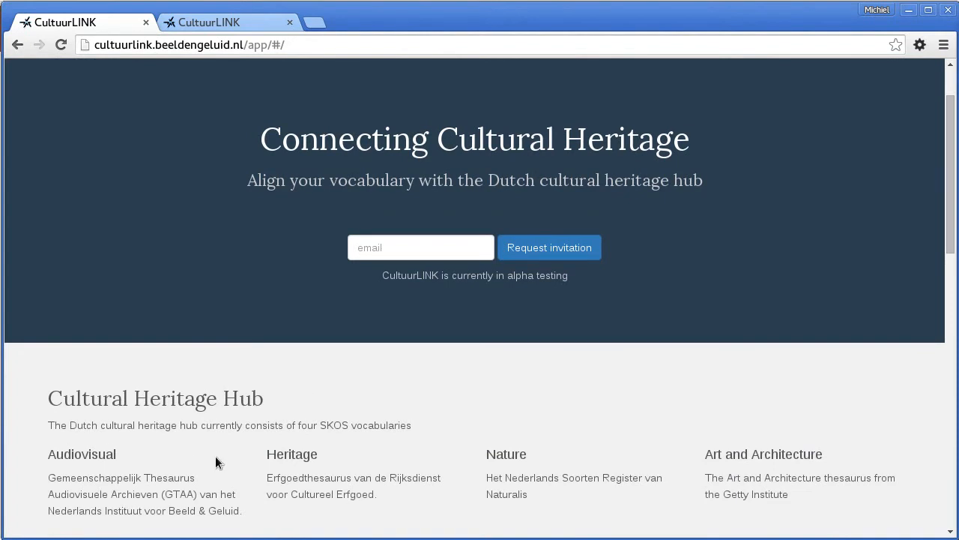
pyautogui.scroll(-1, 190, 455)
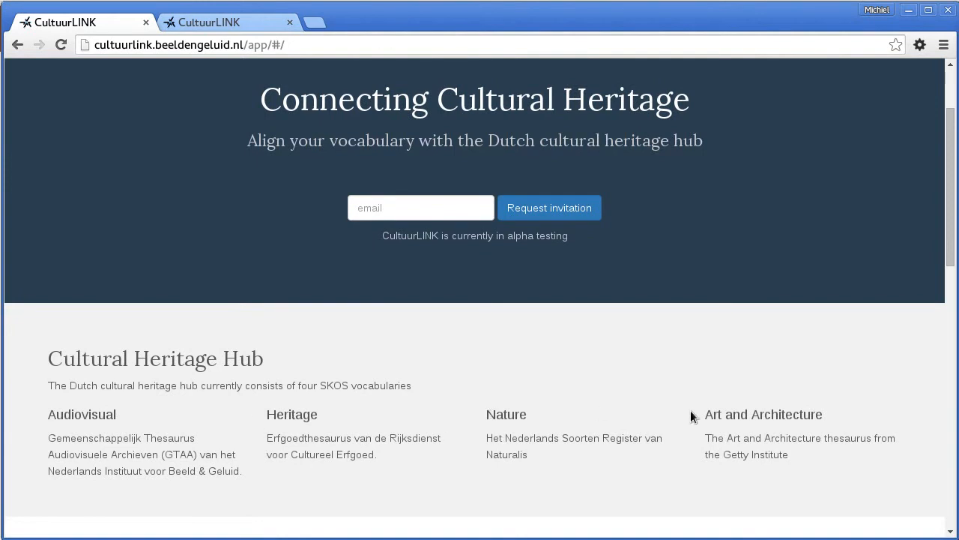
pyautogui.scroll(-4, 643, 395)
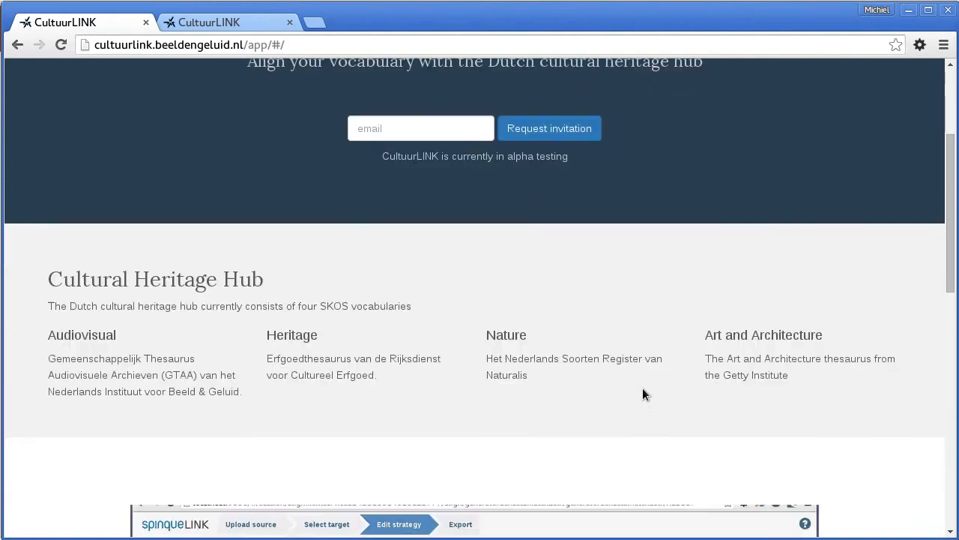
pyautogui.scroll(7, 642, 385)
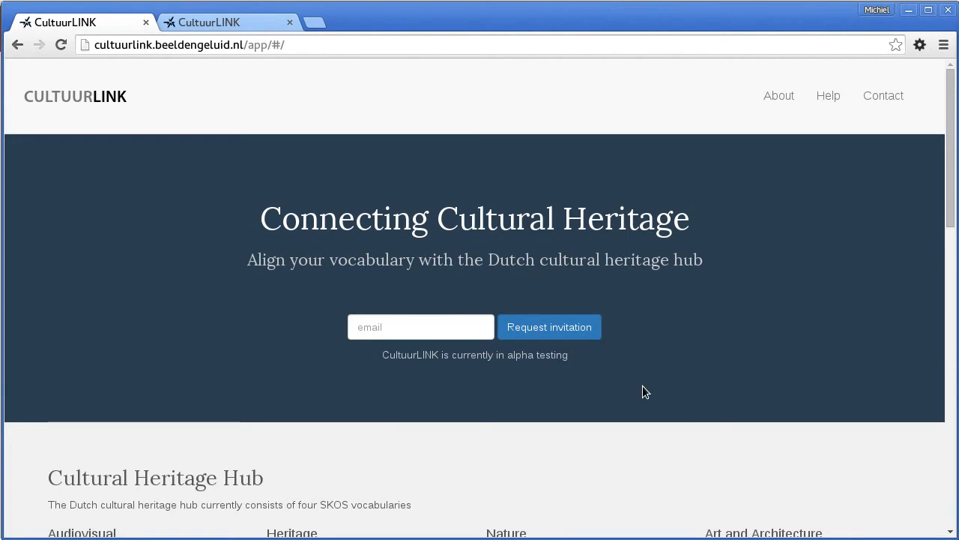
pyautogui.scroll(-4, 642, 386)
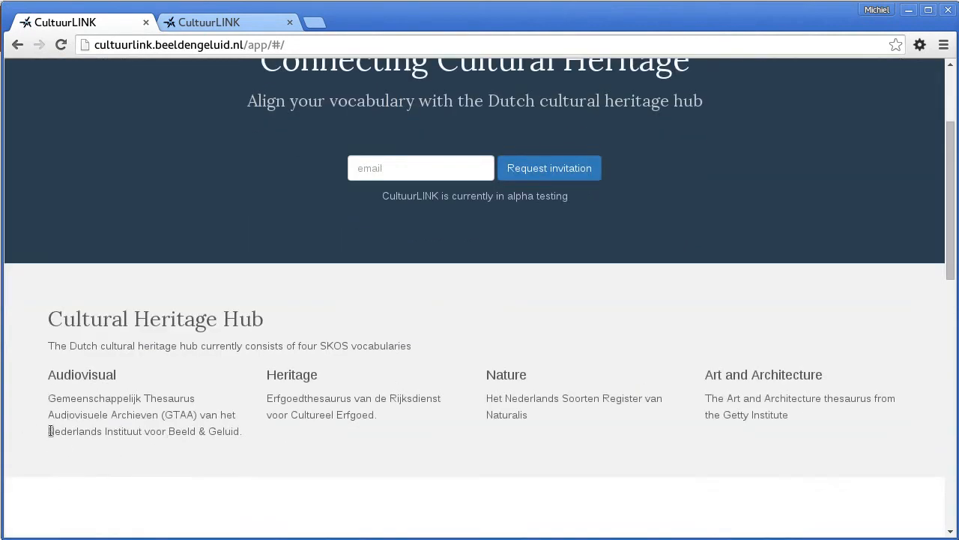
pyautogui.scroll(2, 271, 455)
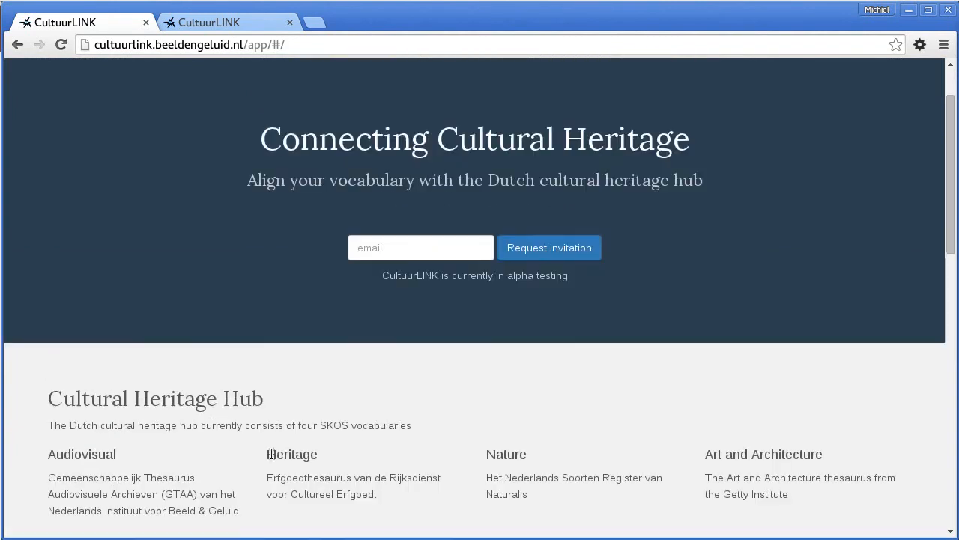
pyautogui.scroll(2, 255, 398)
pyautogui.click(229, 21)
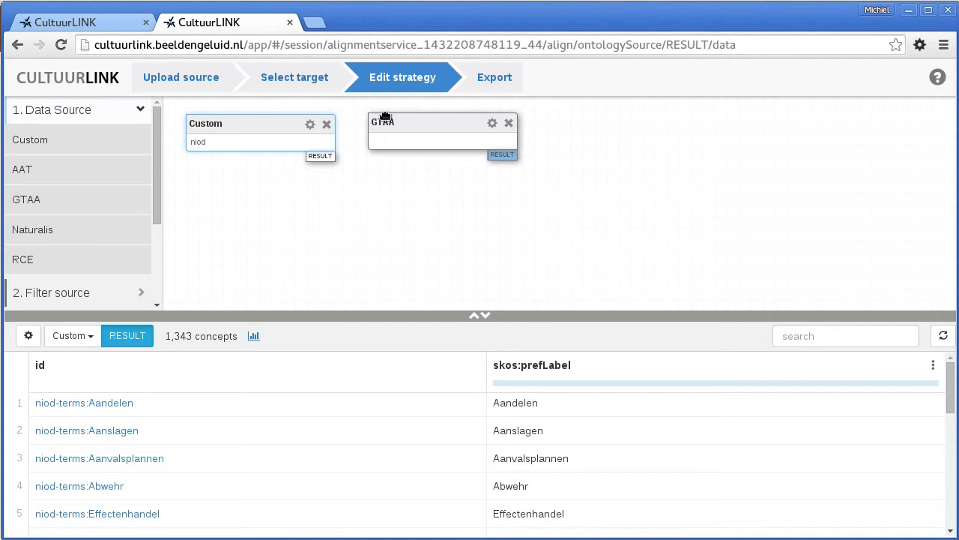
# Try adding a Property (object) source filter block to the empty strategy canvas, and remove it again.
pyautogui.click(60, 111)
pyautogui.click(67, 140)
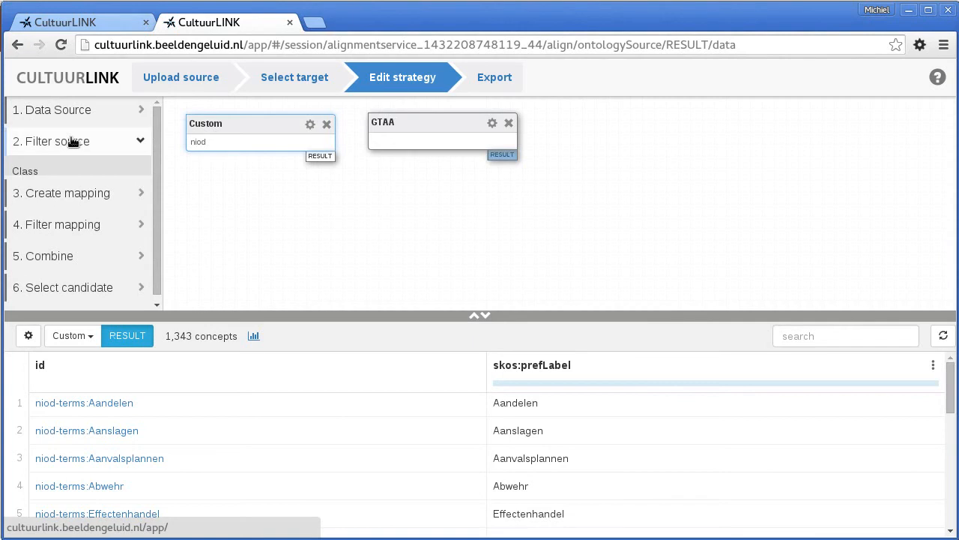
pyautogui.moveTo(50, 263); pyautogui.dragTo(313, 211)
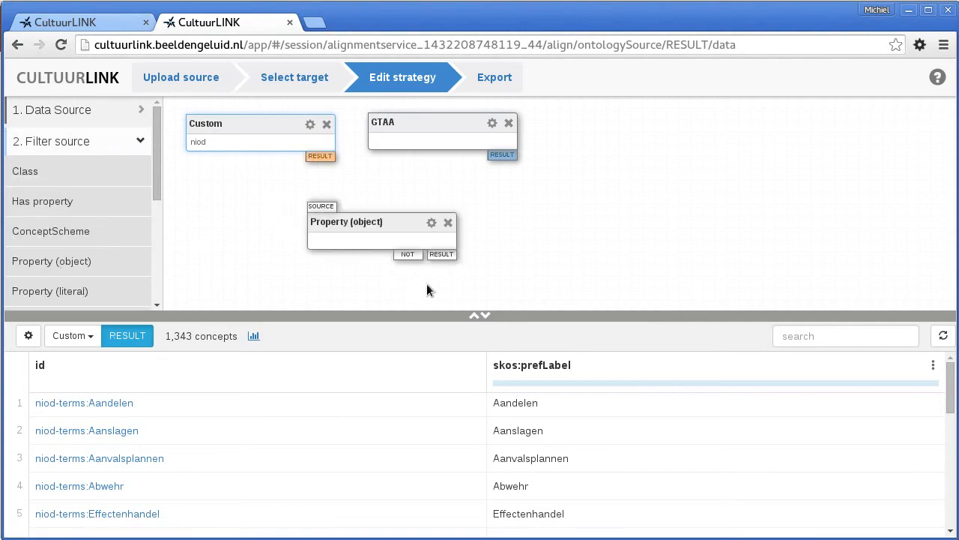
pyautogui.click(448, 224)
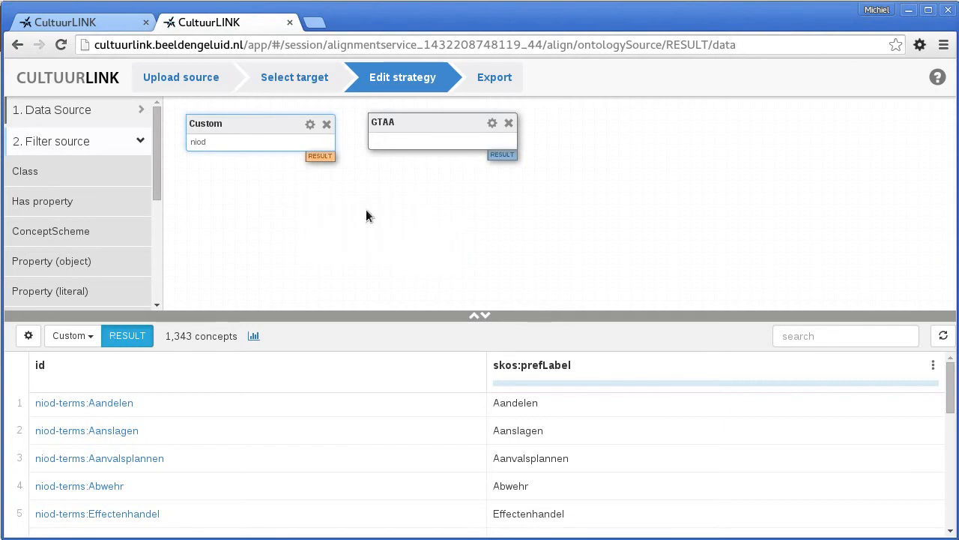
pyautogui.click(56, 143)
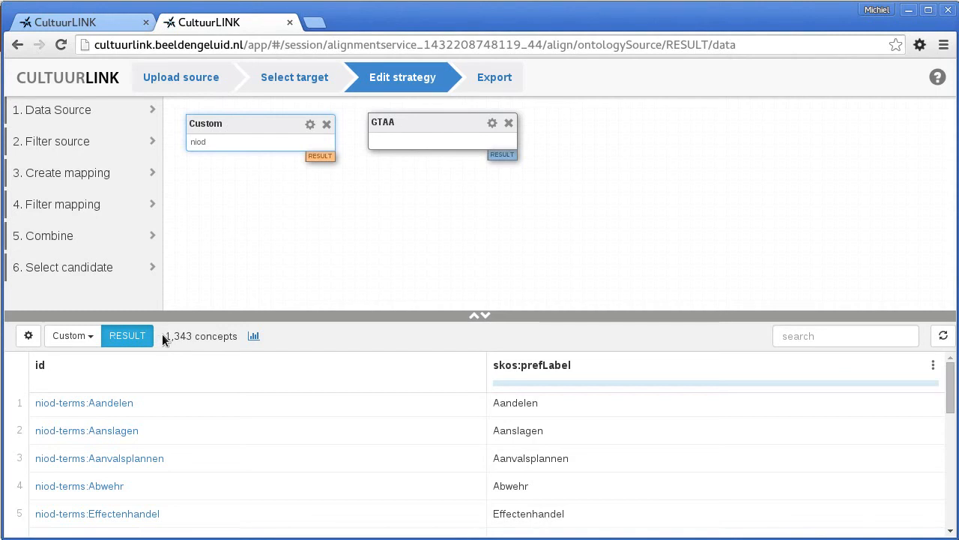
# Browse the concept list of the Custom niod source.
pyautogui.scroll(-3, 255, 393)
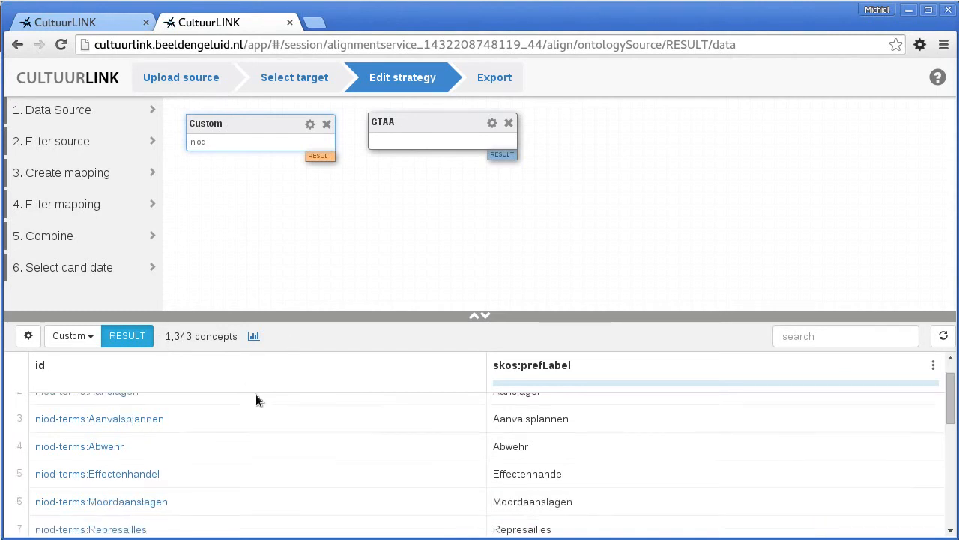
pyautogui.scroll(-3, 255, 403)
pyautogui.scroll(6, 260, 402)
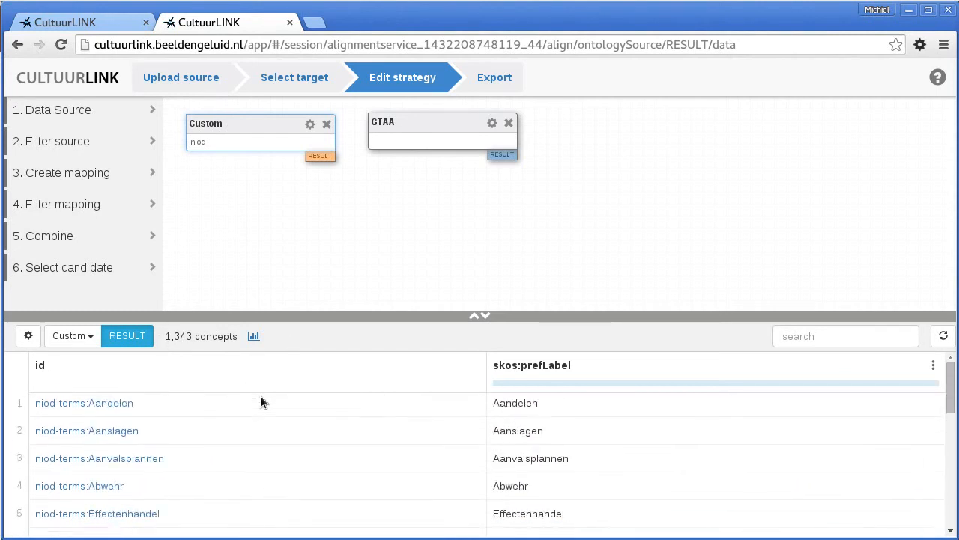
# Show the results of the GTAA source block and browse its concepts, labels and scope notes.
pyautogui.click(398, 123)
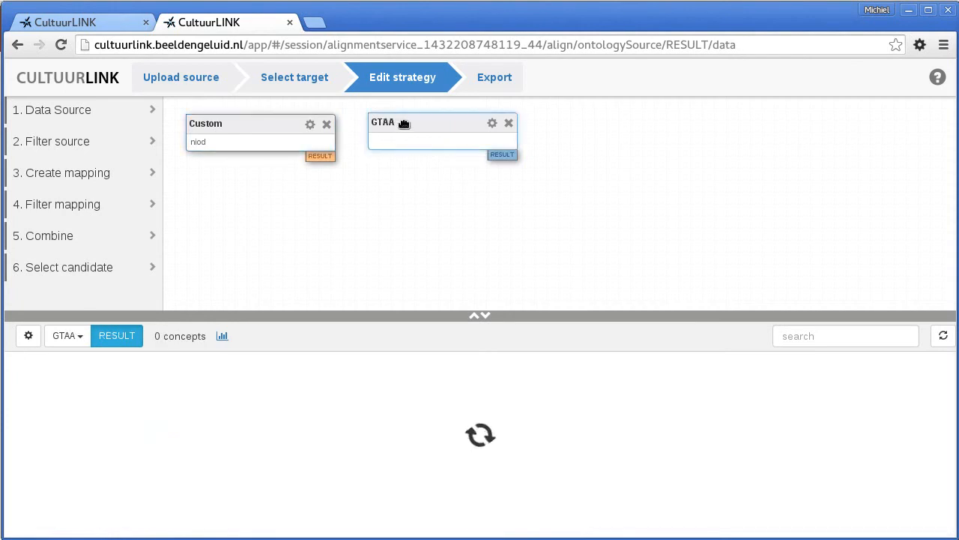
pyautogui.scroll(-4, 371, 429)
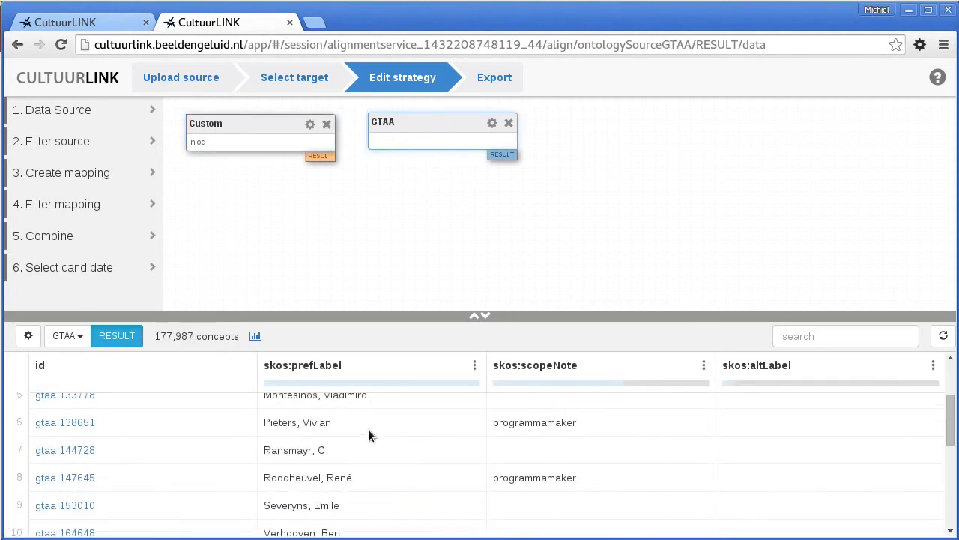
pyautogui.scroll(-5, 367, 441)
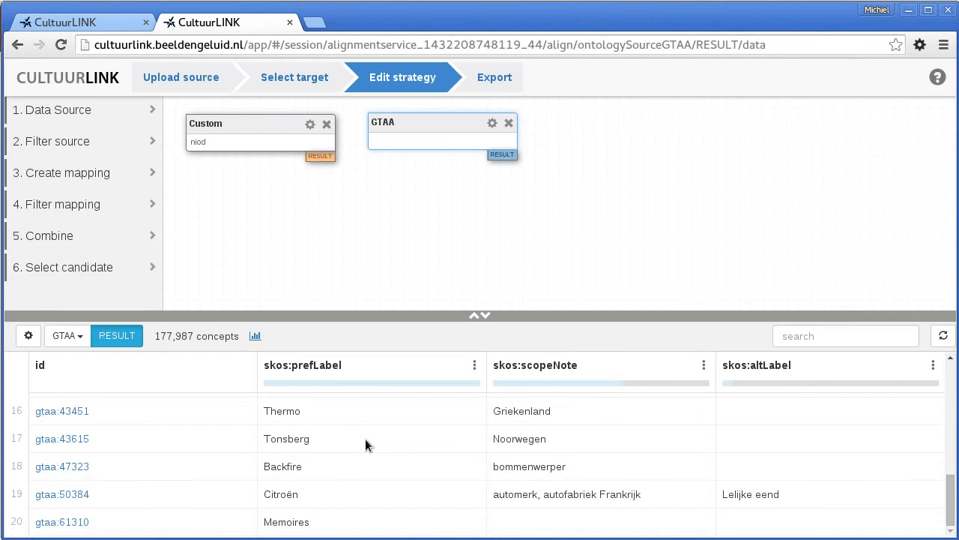
pyautogui.scroll(-8, 365, 439)
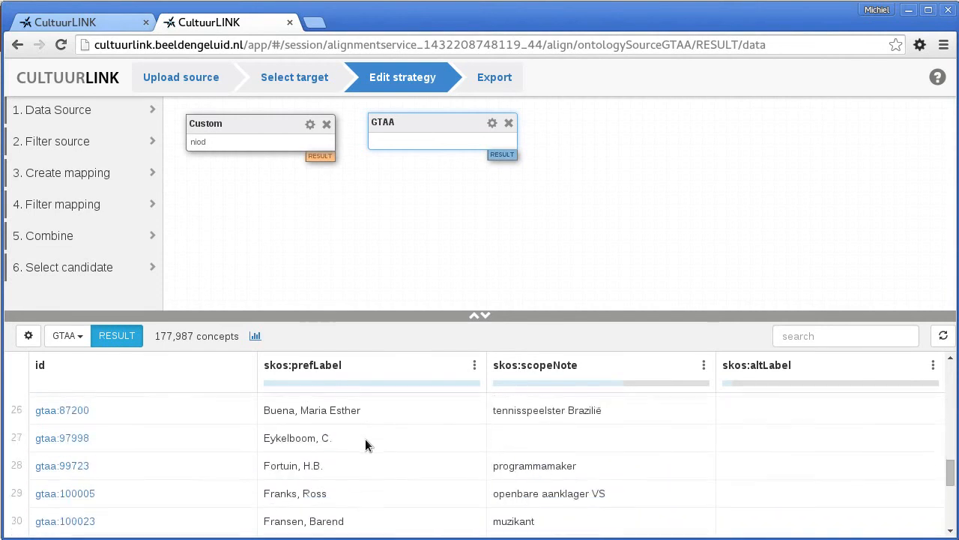
pyautogui.scroll(-6, 367, 446)
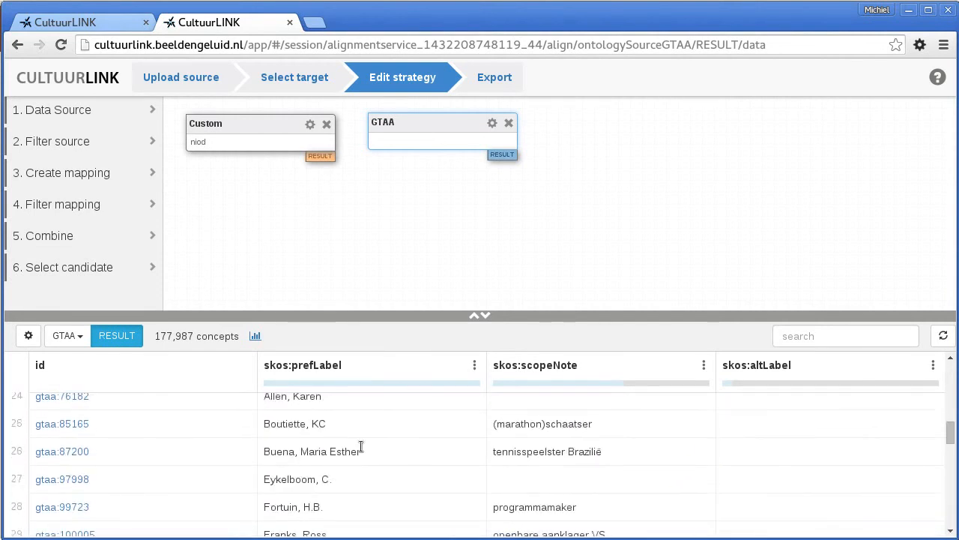
pyautogui.scroll(5, 371, 450)
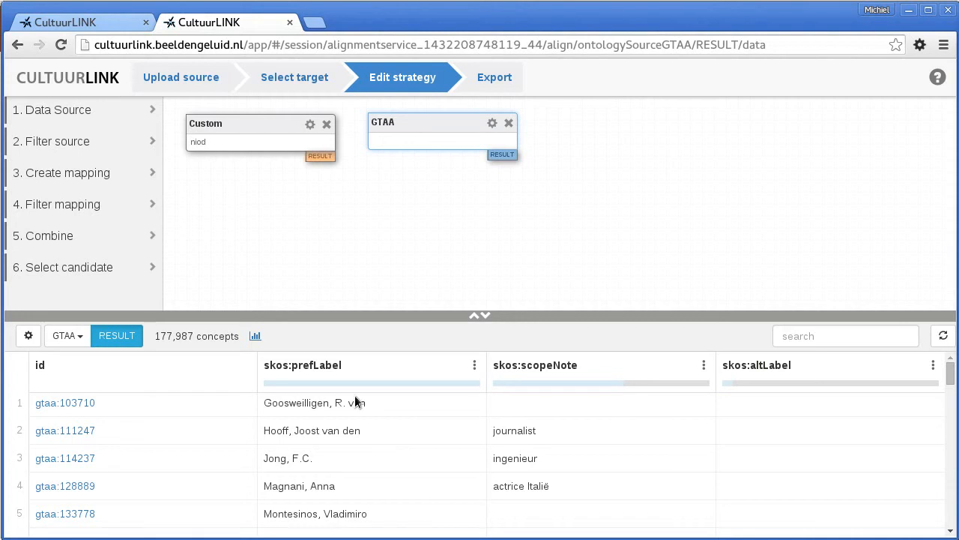
# Add the skos:related and skos:narrower relations as columns in the Custom niod source's result table.
pyautogui.click(259, 129)
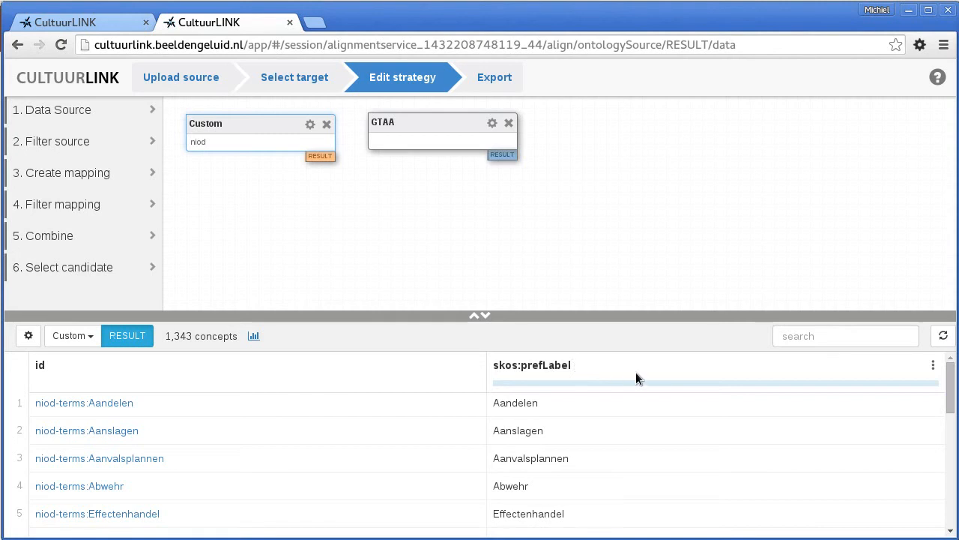
pyautogui.moveTo(635, 379)
pyautogui.click(28, 336)
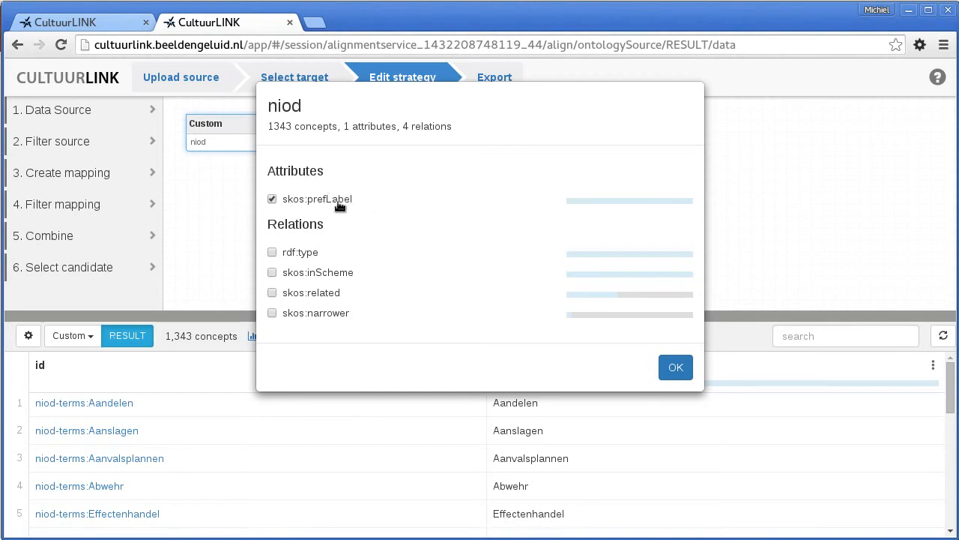
pyautogui.click(308, 297)
pyautogui.click(312, 316)
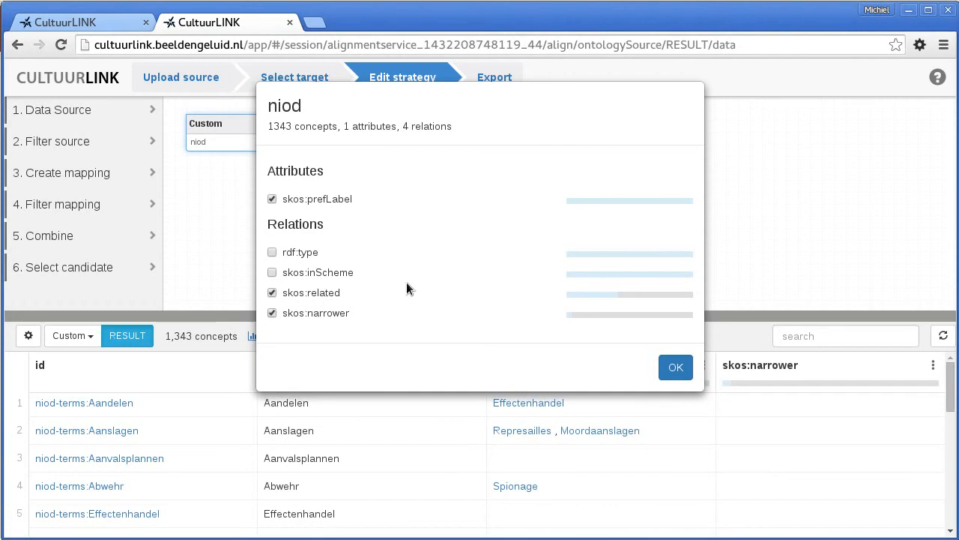
pyautogui.click(676, 368)
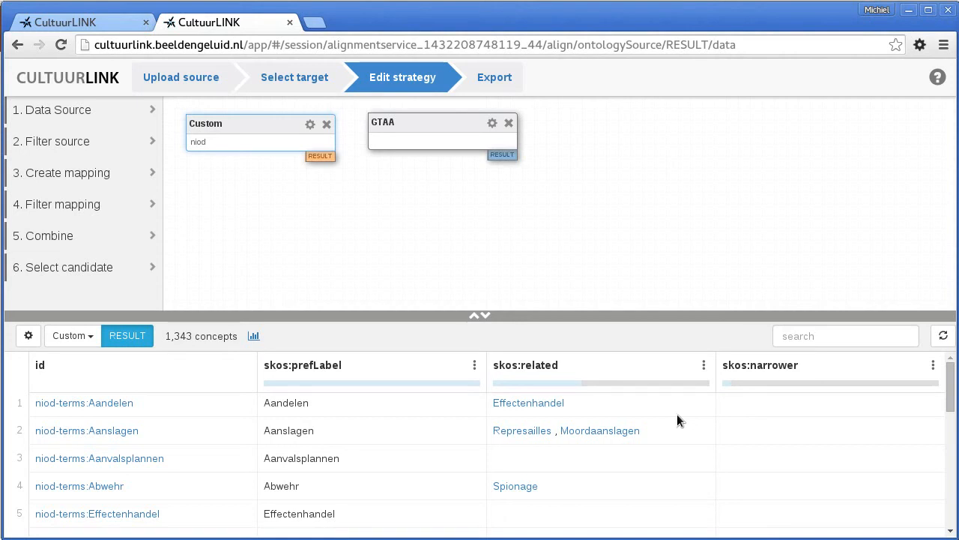
# Show the GTAA source's results and check the value coverage of its skos:prefLabel, skos:scopeNote and skos:altLabel columns.
pyautogui.click(423, 122)
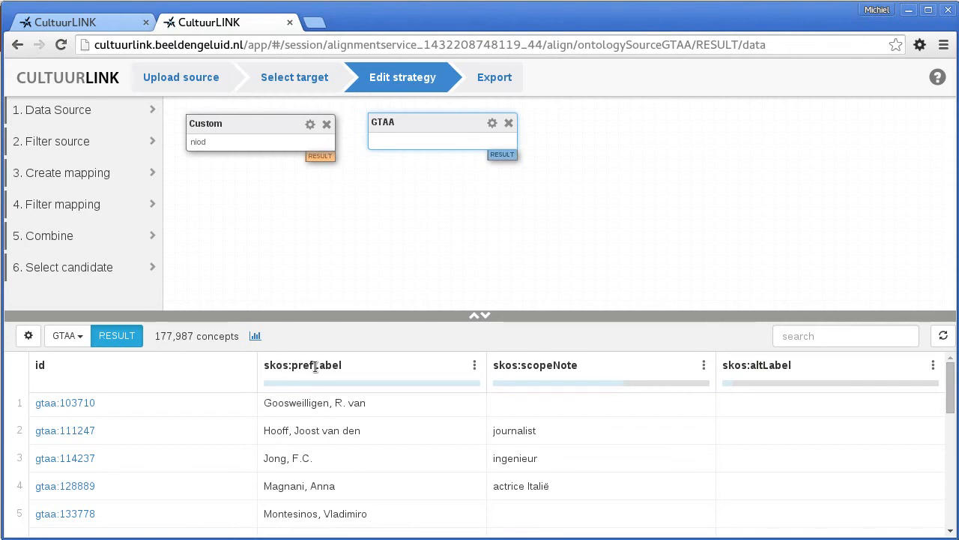
pyautogui.moveTo(342, 386)
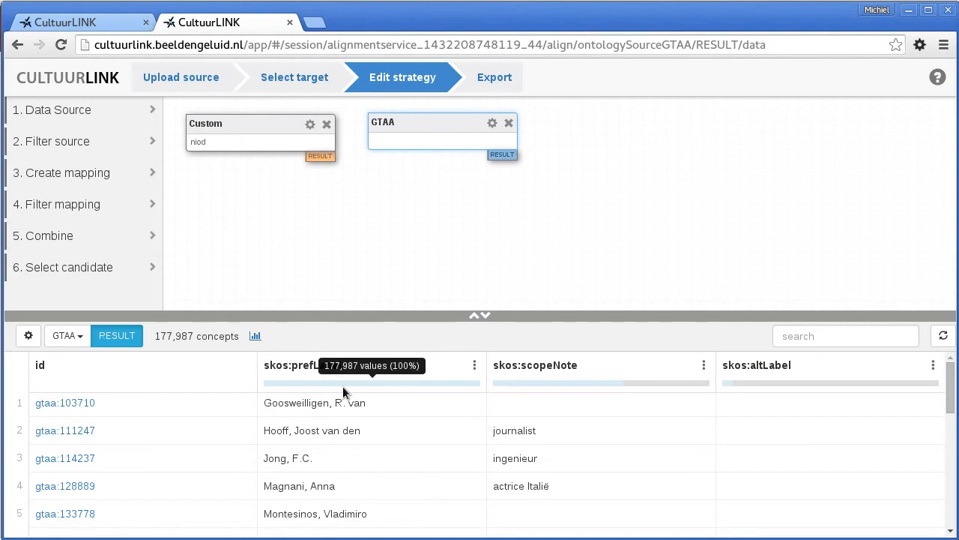
pyautogui.moveTo(545, 385)
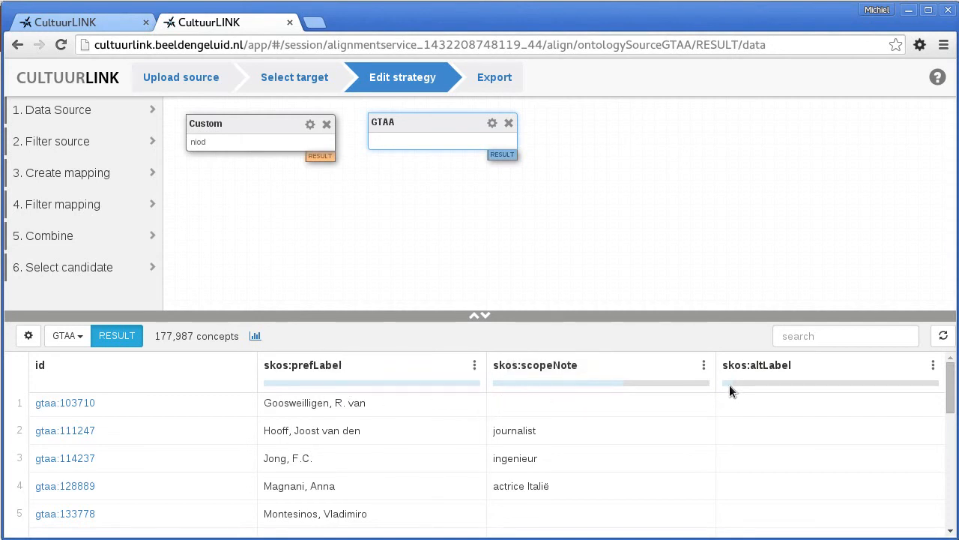
pyautogui.moveTo(731, 383)
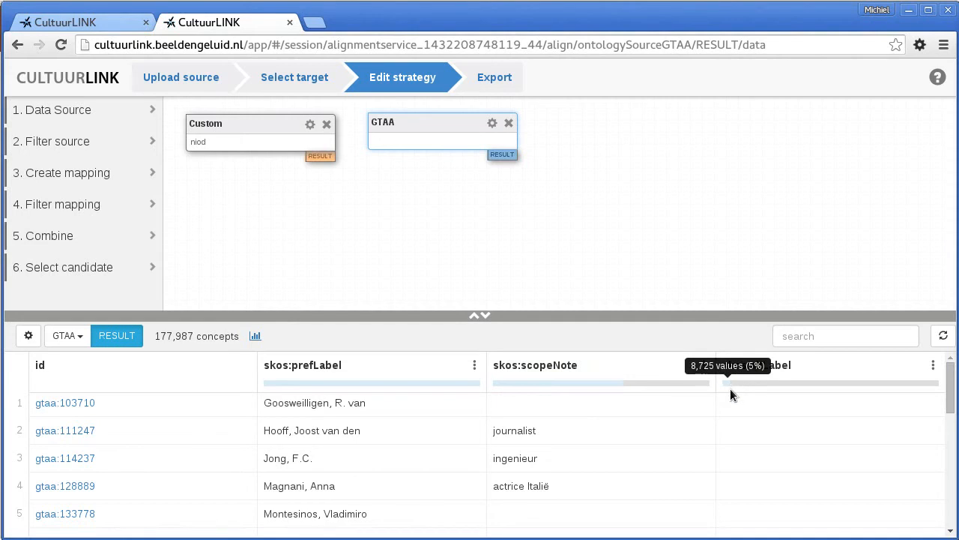
# Add the skos:hiddenLabel attribute to the GTAA result columns and look through the other available attributes.
pyautogui.click(26, 336)
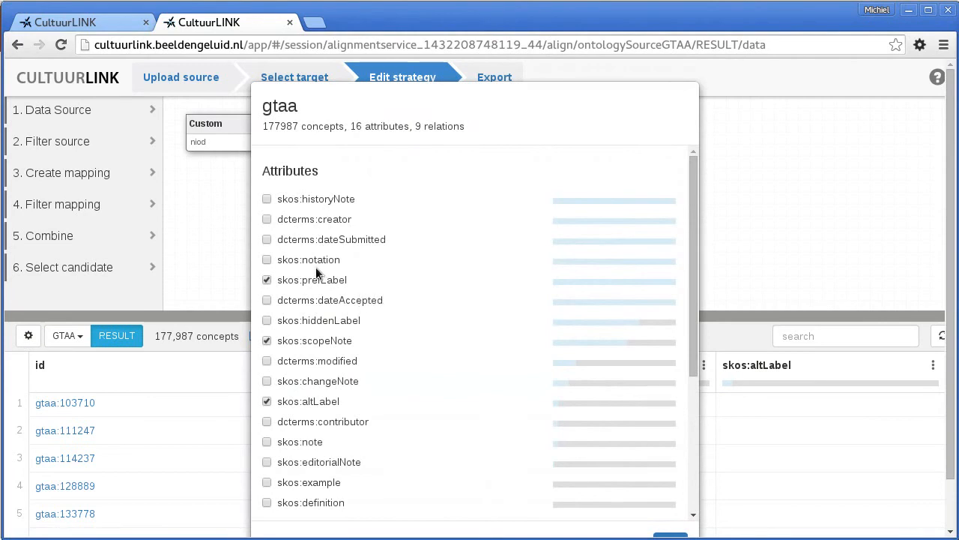
pyautogui.click(327, 323)
pyautogui.scroll(-2, 363, 359)
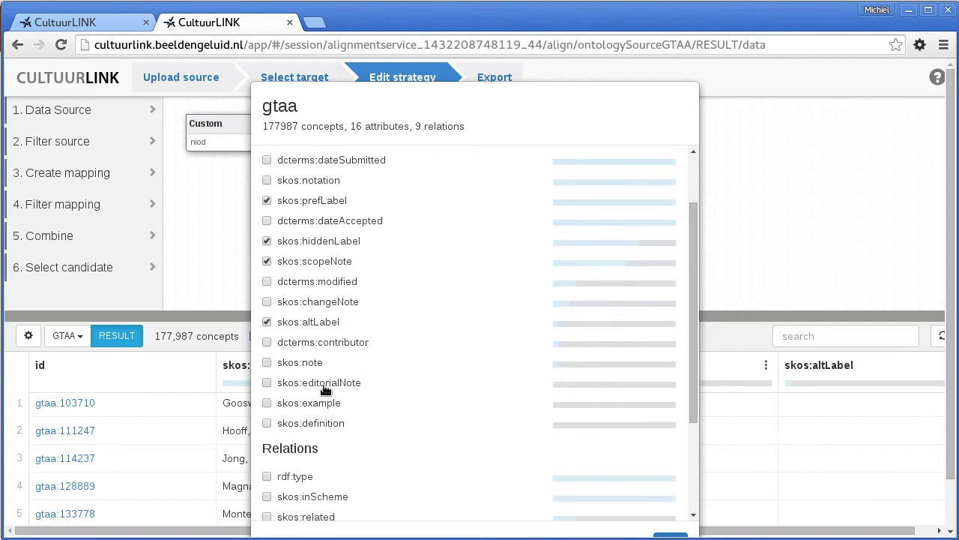
pyautogui.scroll(1, 330, 367)
pyautogui.scroll(-3, 330, 368)
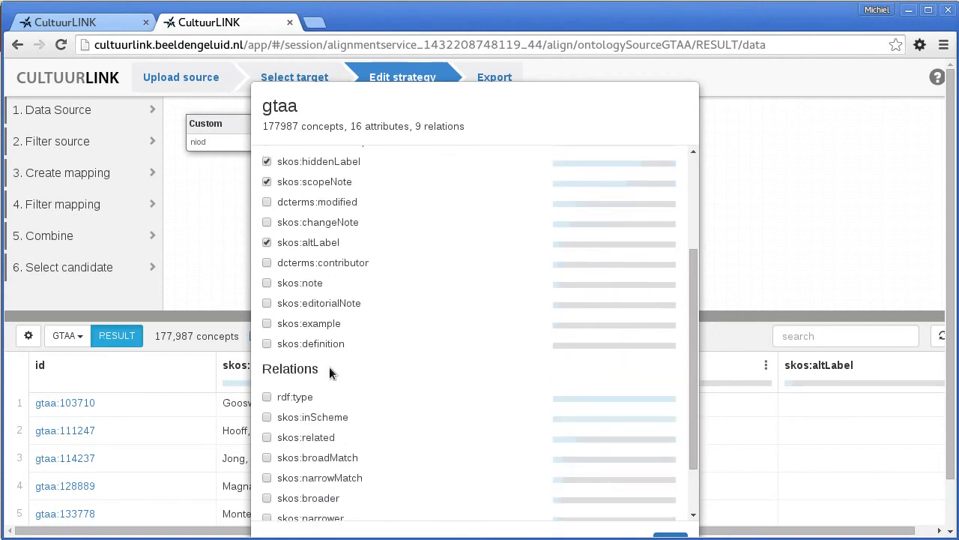
pyautogui.scroll(4, 333, 367)
# Add the skos:related, skos:broader and skos:inScheme relations to the GTAA result columns and accept the selection.
pyautogui.scroll(-5, 360, 365)
pyautogui.scroll(-2, 370, 359)
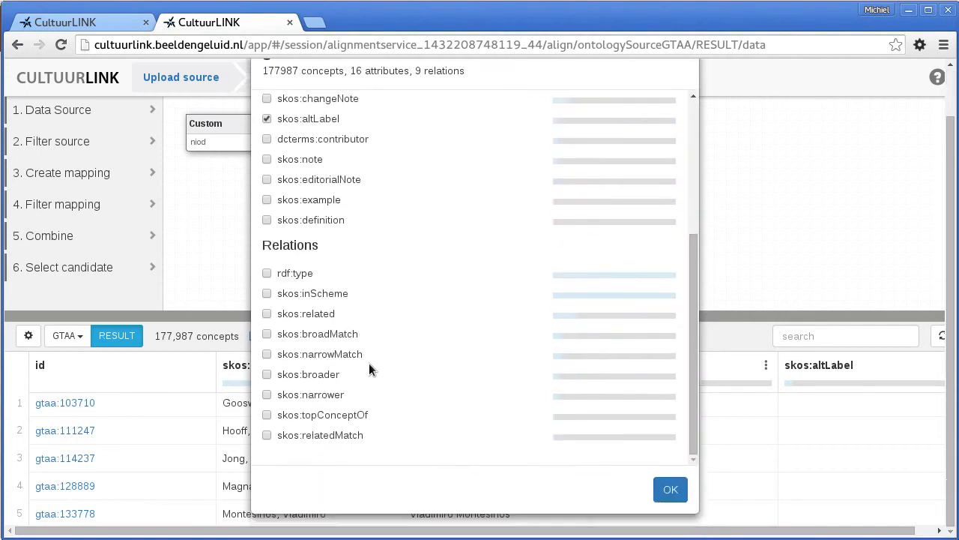
pyautogui.click(287, 315)
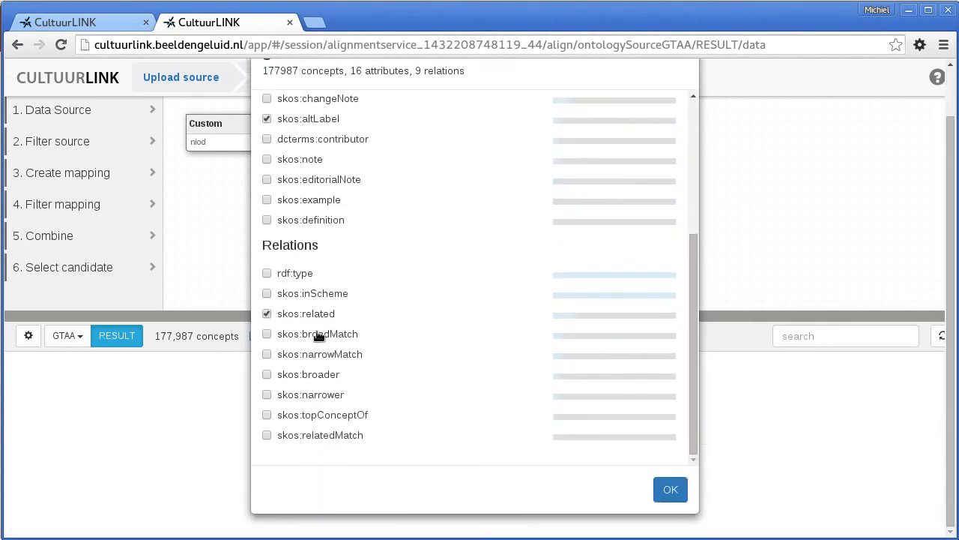
pyautogui.click(310, 374)
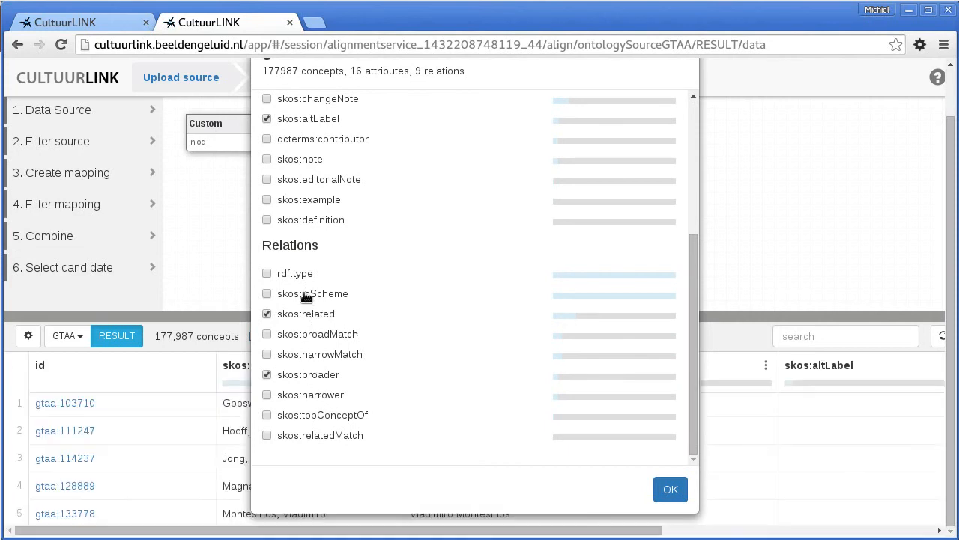
pyautogui.click(294, 293)
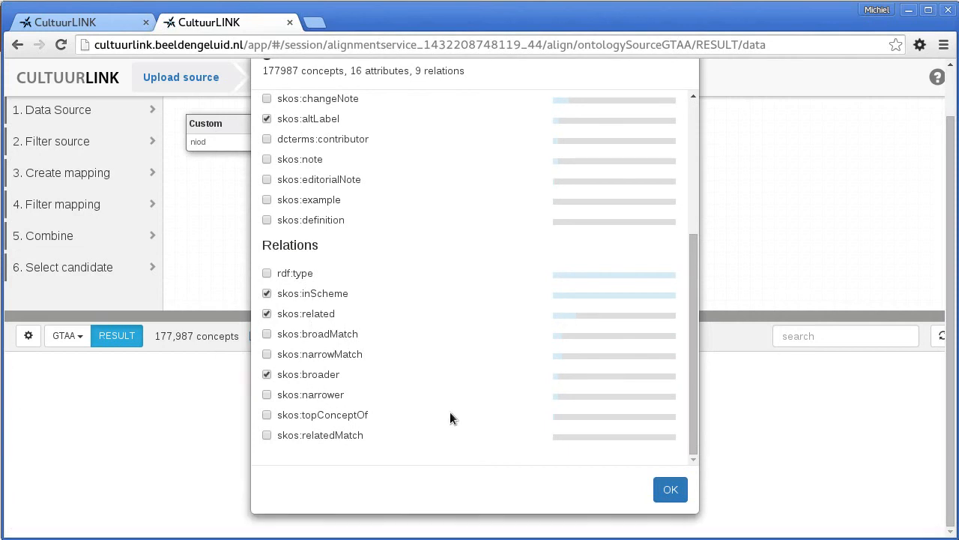
pyautogui.click(673, 491)
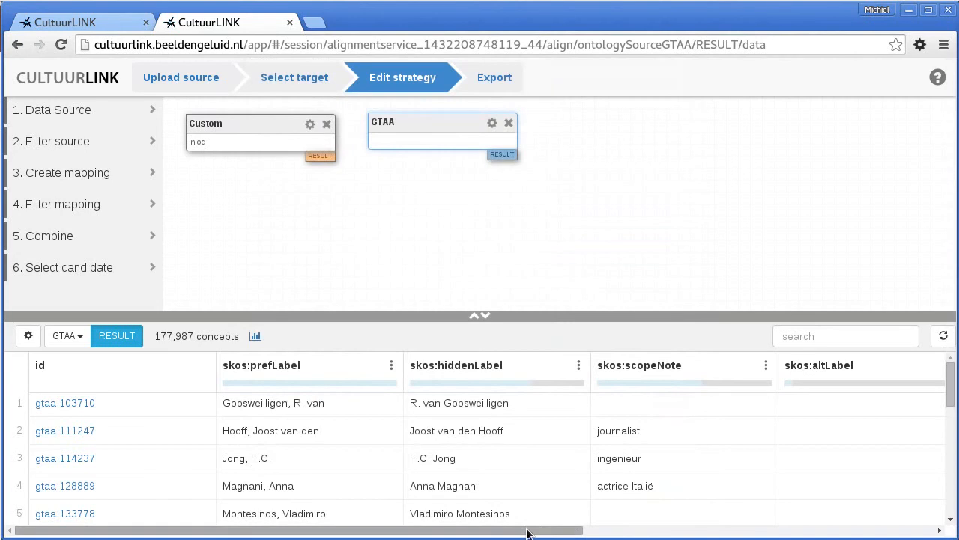
# Check the value coverage of the skos:inScheme, skos:related and skos:broader columns in the GTAA results.
pyautogui.moveTo(520, 533); pyautogui.dragTo(870, 534)
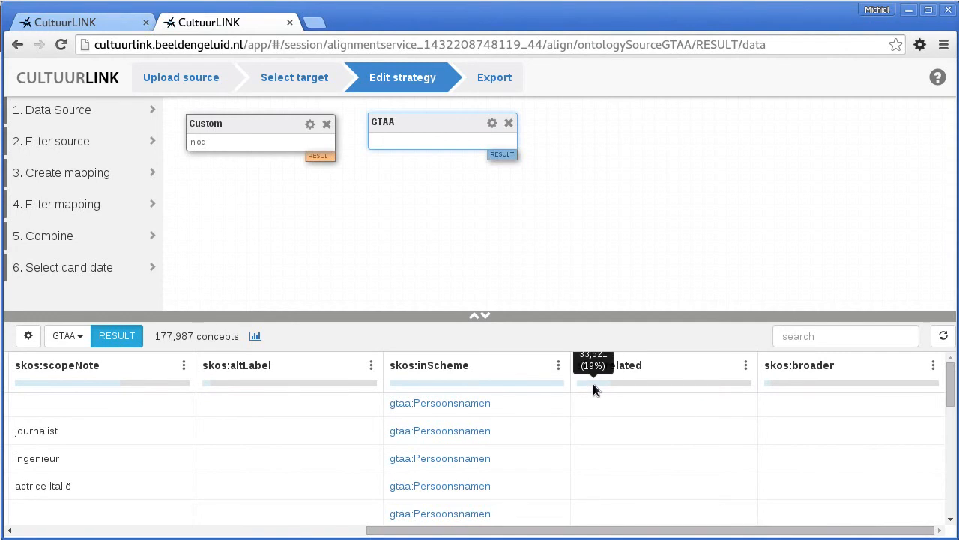
pyautogui.moveTo(768, 385)
pyautogui.scroll(-5, 689, 428)
pyautogui.scroll(-3, 689, 433)
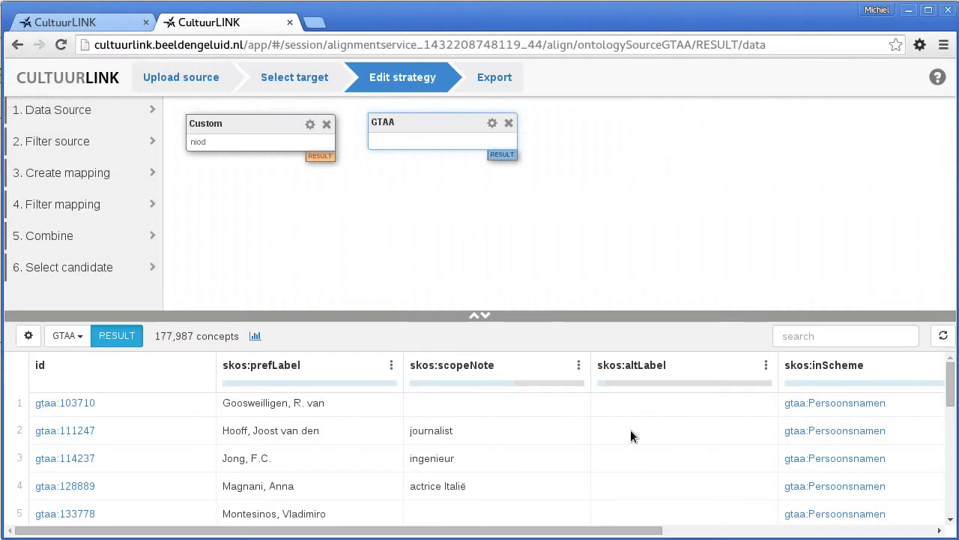
# Look through the GTAA concepts to see which concept schemes they belong to in the skos:inScheme column.
pyautogui.moveTo(623, 532); pyautogui.dragTo(735, 532)
pyautogui.scroll(-1, 771, 431)
pyautogui.scroll(-6, 770, 412)
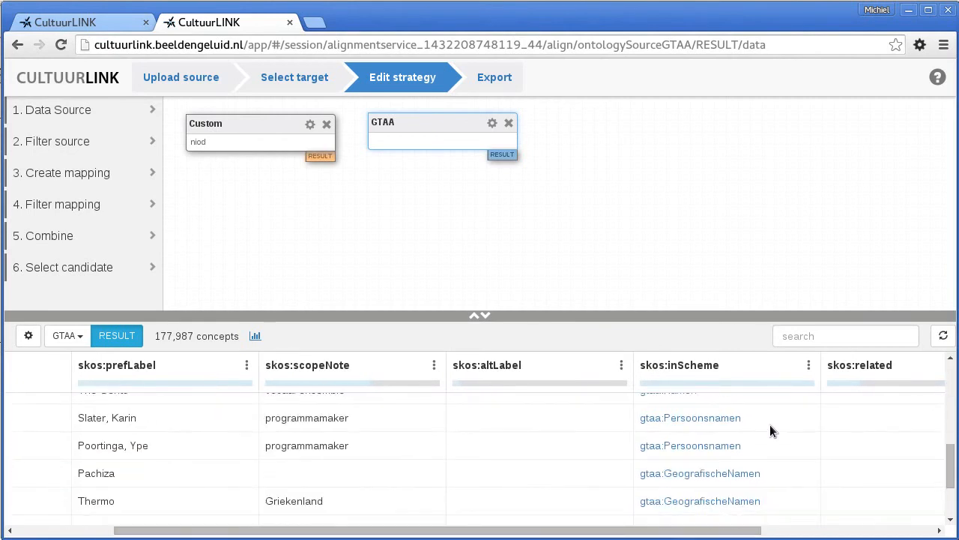
pyautogui.scroll(-2, 771, 434)
pyautogui.scroll(-5, 771, 432)
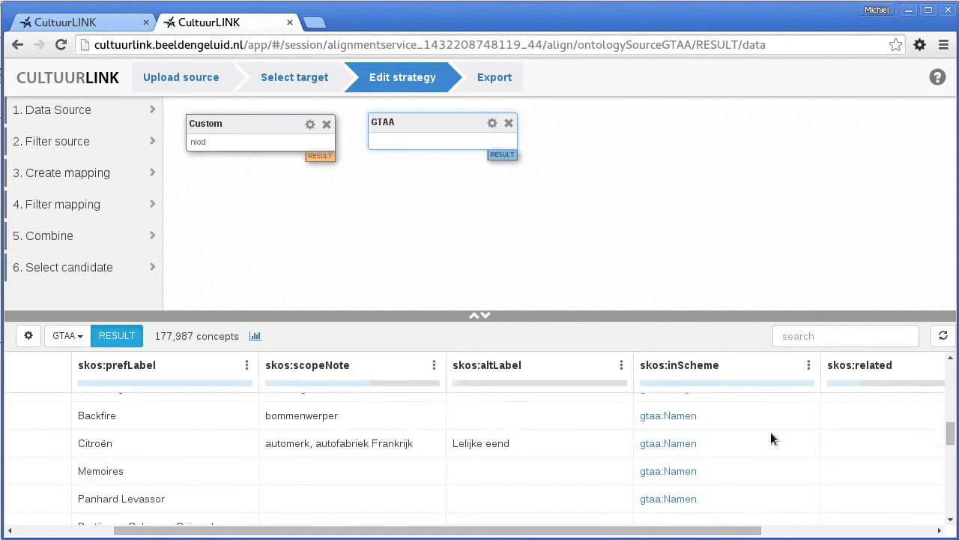
pyautogui.scroll(13, 772, 438)
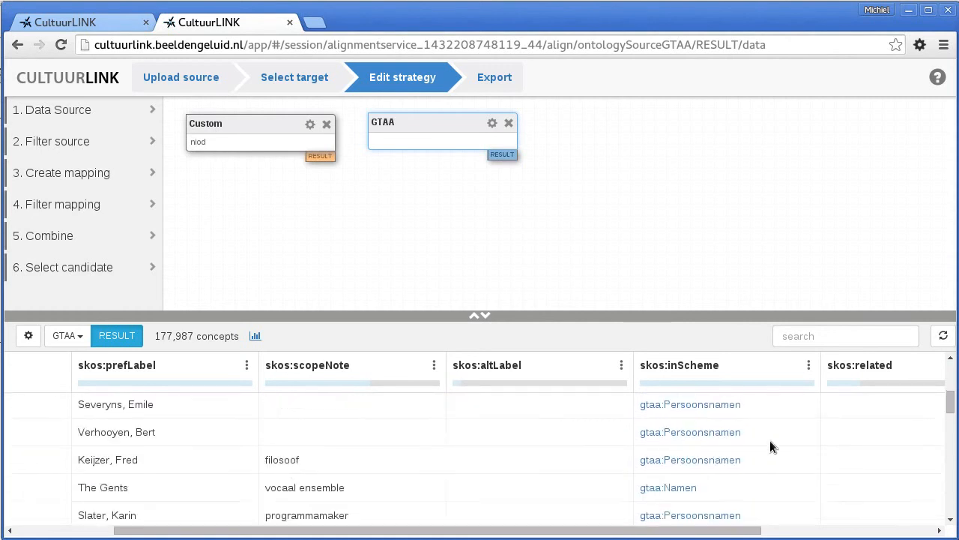
# Show the Custom source's results and look through its skos:prefLabel terms.
pyautogui.click(234, 125)
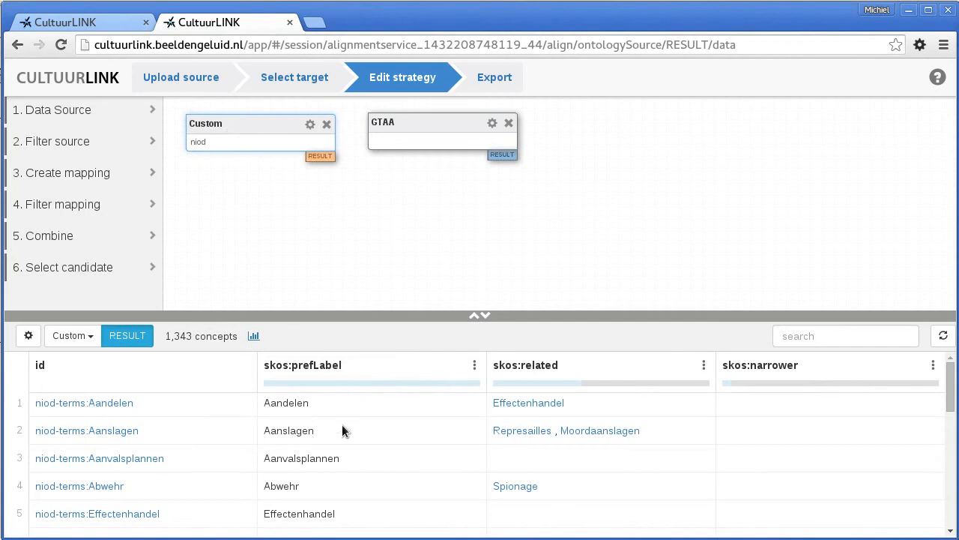
pyautogui.scroll(-3, 341, 420)
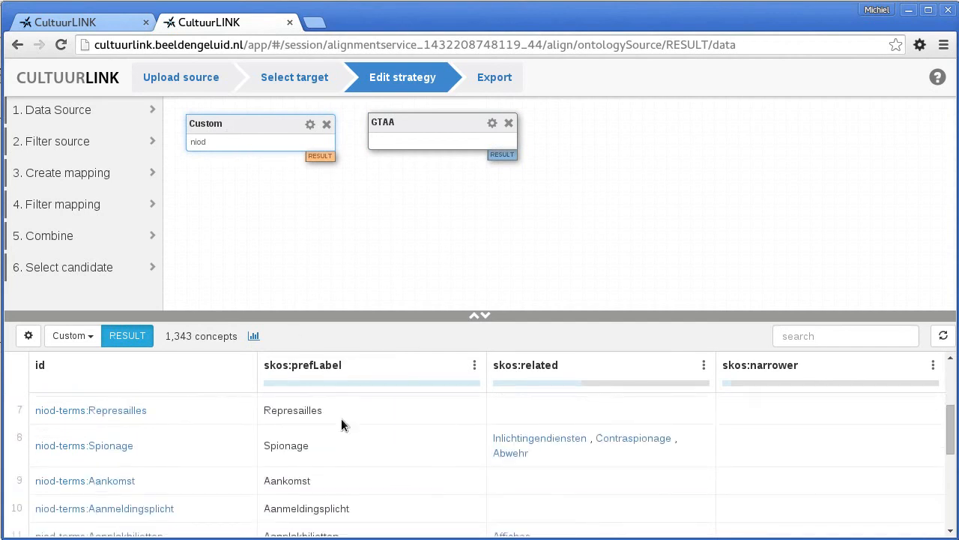
pyautogui.scroll(-3, 350, 423)
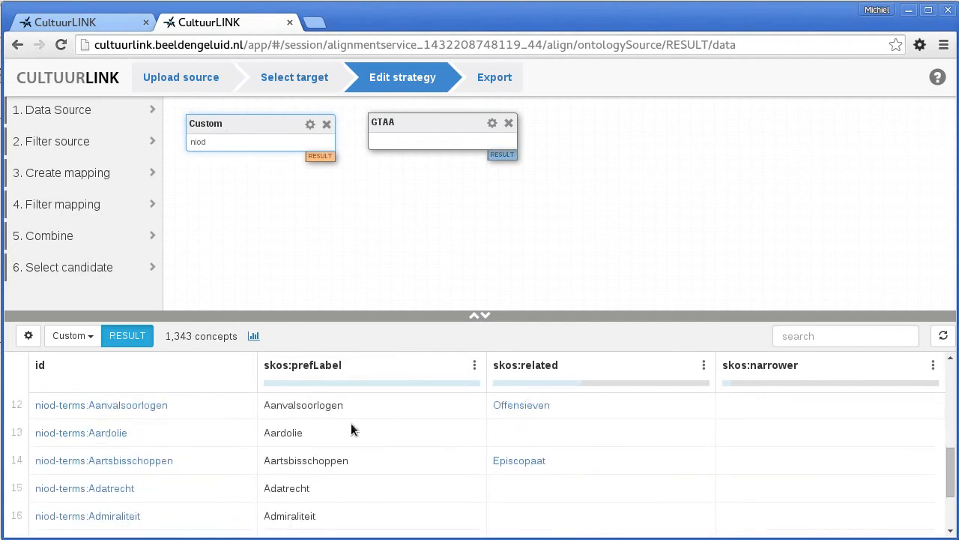
pyautogui.scroll(6, 351, 423)
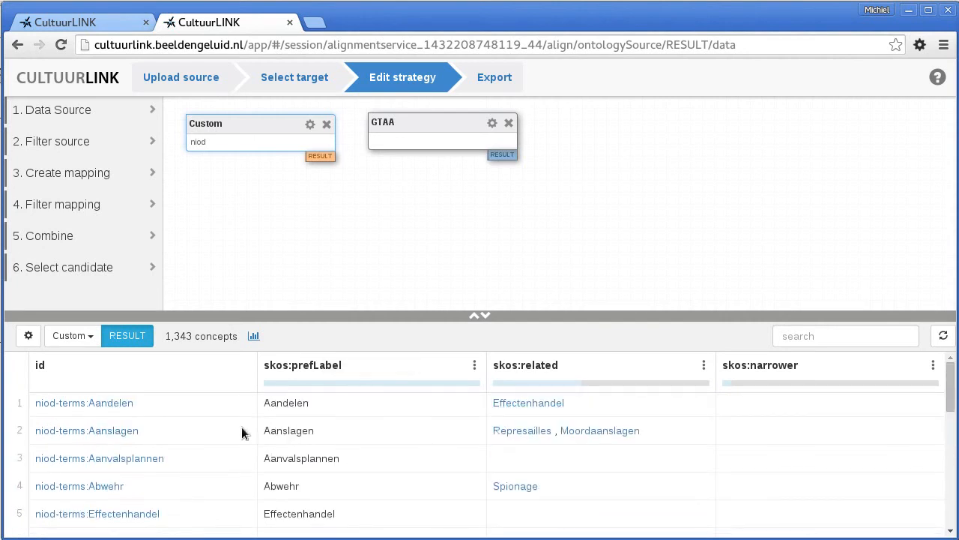
# Return to the GTAA results and list the distinct values of the skos:inScheme property.
pyautogui.click(420, 128)
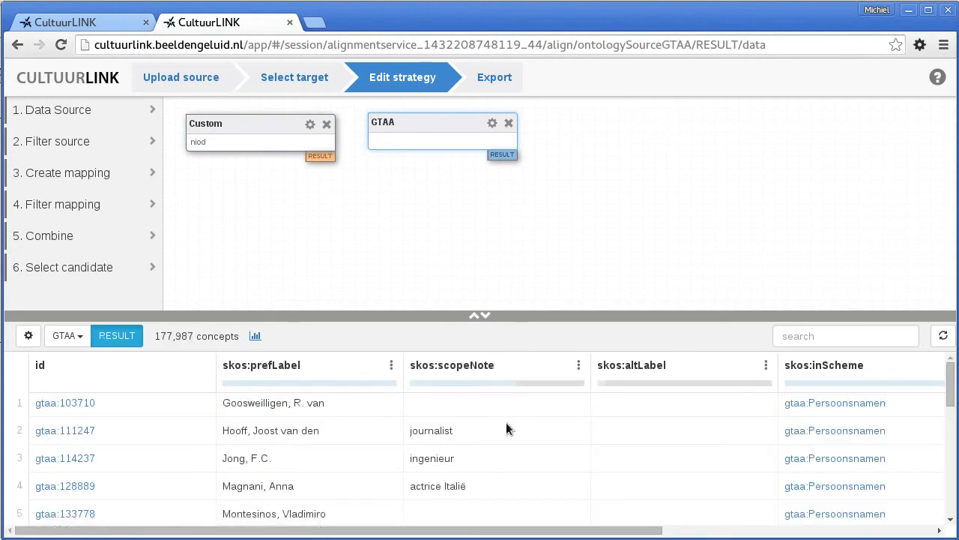
pyautogui.moveTo(553, 531); pyautogui.dragTo(748, 534)
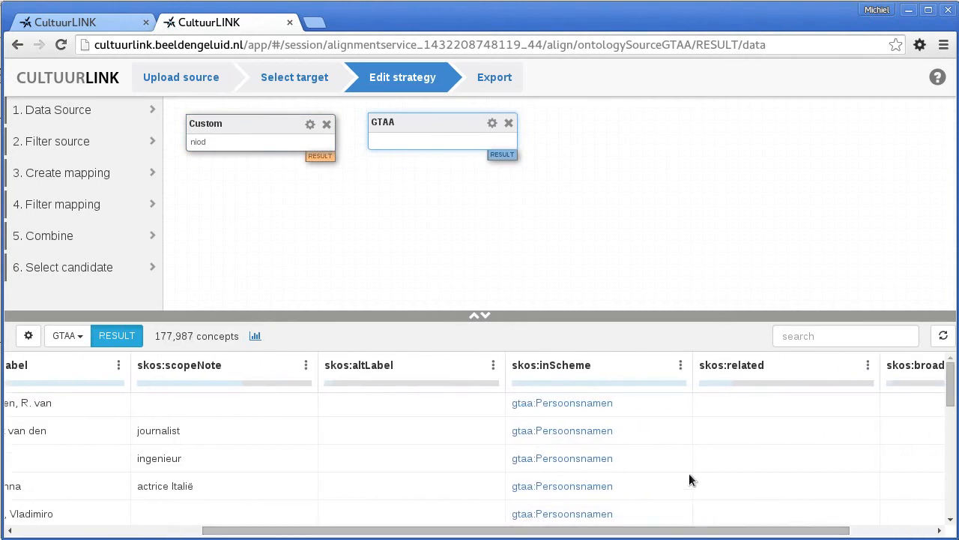
pyautogui.click(681, 368)
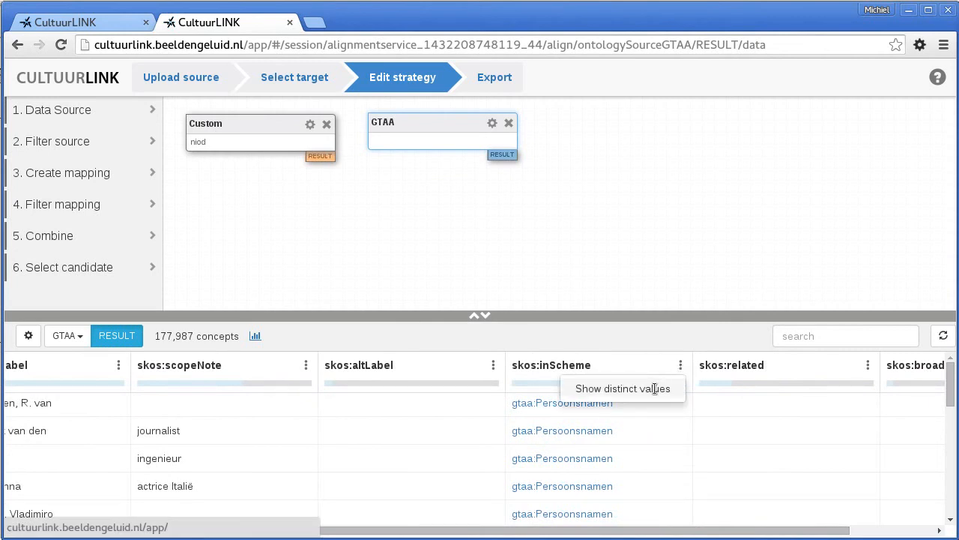
pyautogui.click(654, 388)
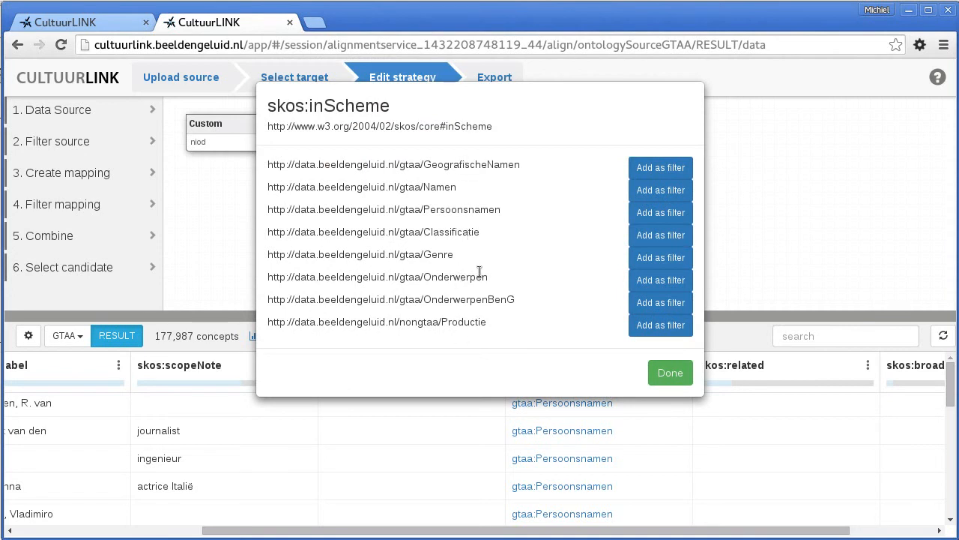
pyautogui.moveTo(515, 298); pyautogui.dragTo(311, 296)
pyautogui.click(529, 294)
pyautogui.click(661, 306)
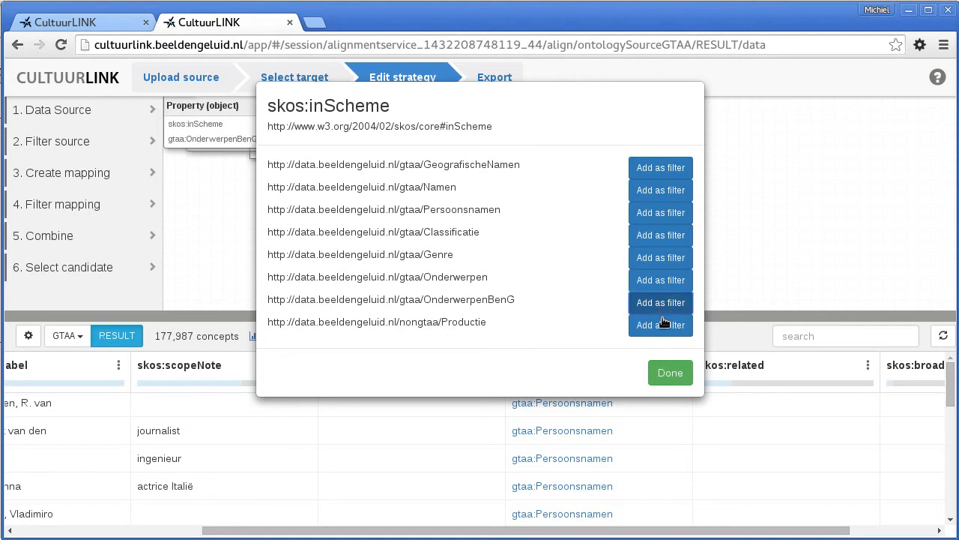
pyautogui.click(670, 375)
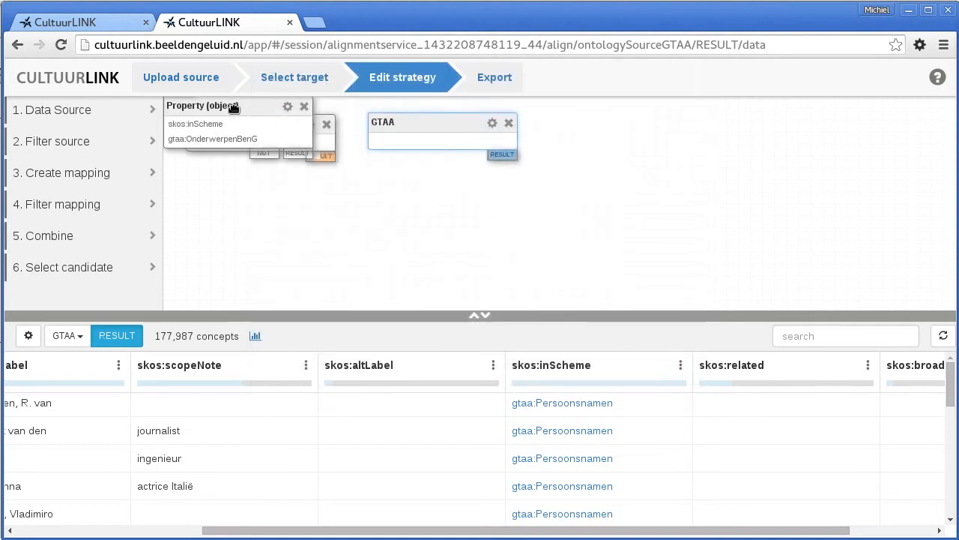
# Place the OnderwerpenBenG filter below GTAA, feed it the GTAA result, and delete the filter again.
pyautogui.moveTo(247, 117); pyautogui.dragTo(443, 195)
pyautogui.click(443, 195)
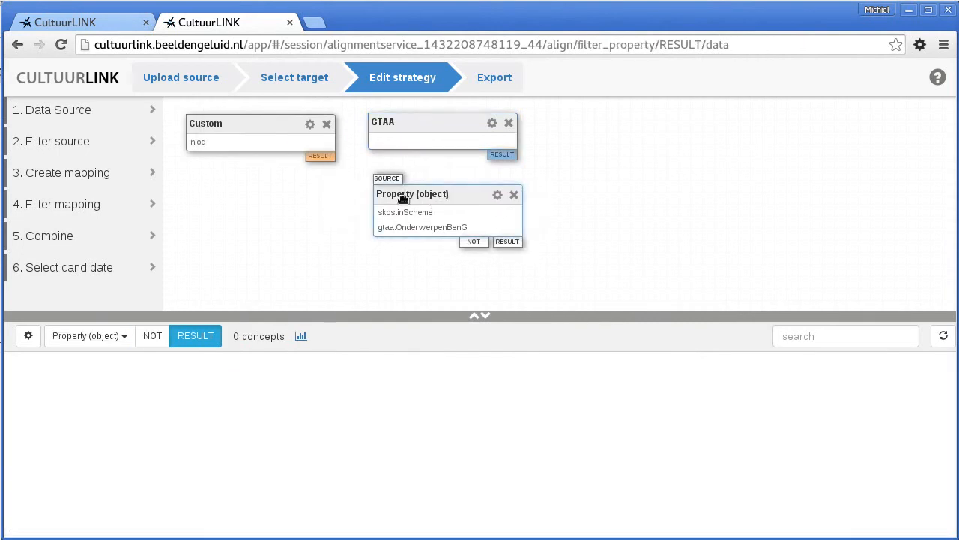
pyautogui.moveTo(495, 155); pyautogui.dragTo(394, 183)
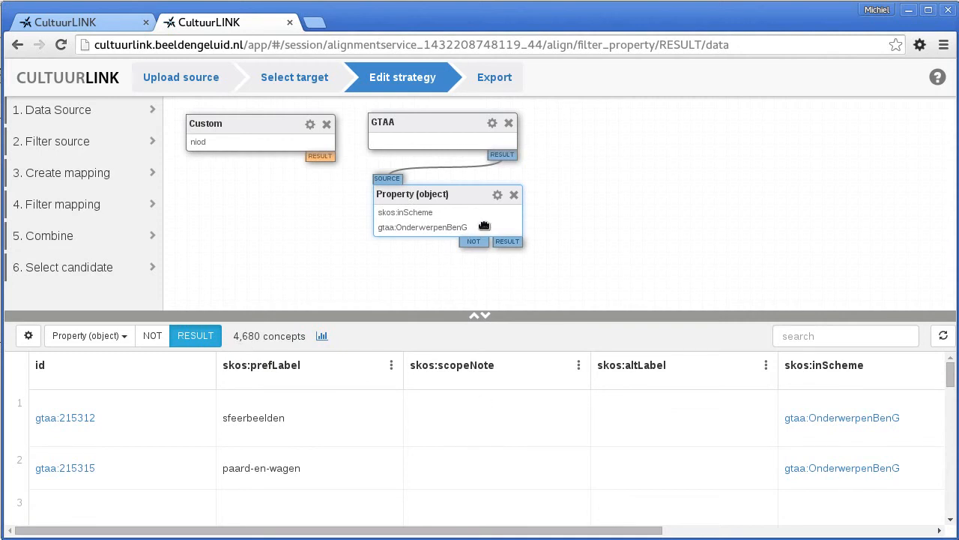
pyautogui.click(515, 196)
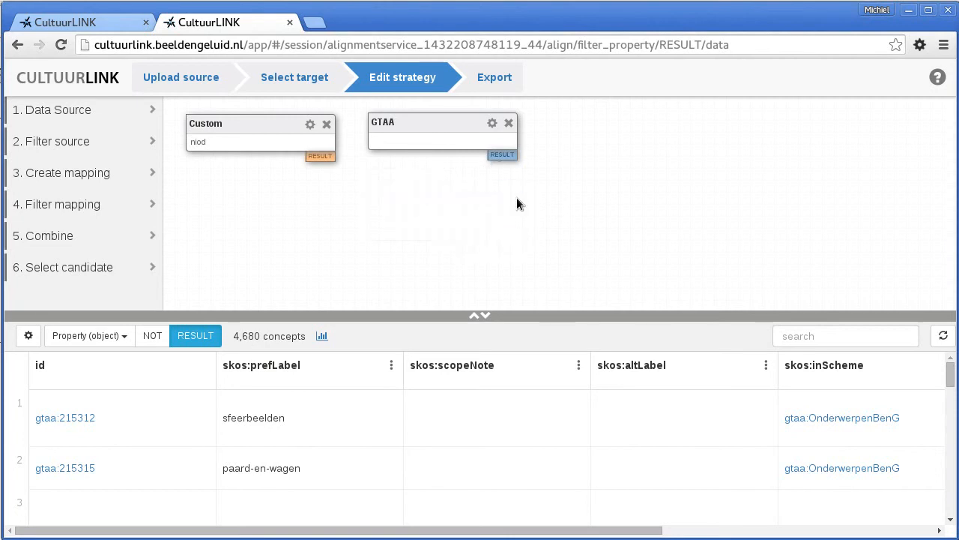
# Add a blank Property (object) source filter below GTAA and connect the GTAA result to its source.
pyautogui.click(72, 146)
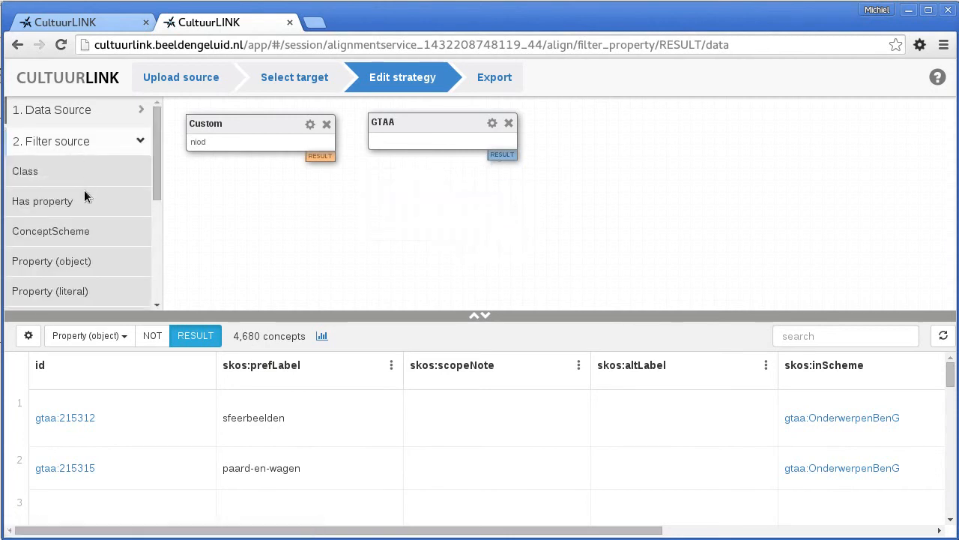
pyautogui.scroll(-1, 81, 206)
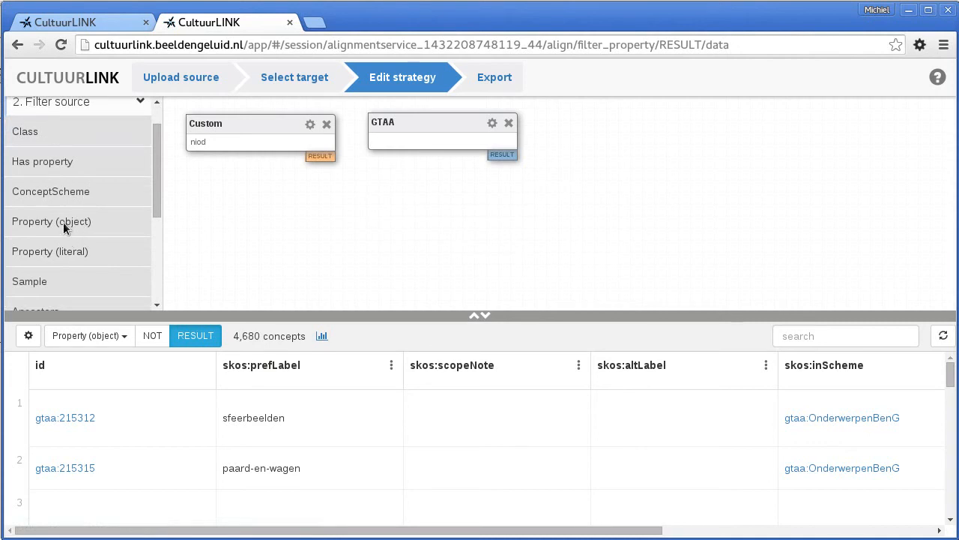
pyautogui.moveTo(34, 220); pyautogui.dragTo(418, 201)
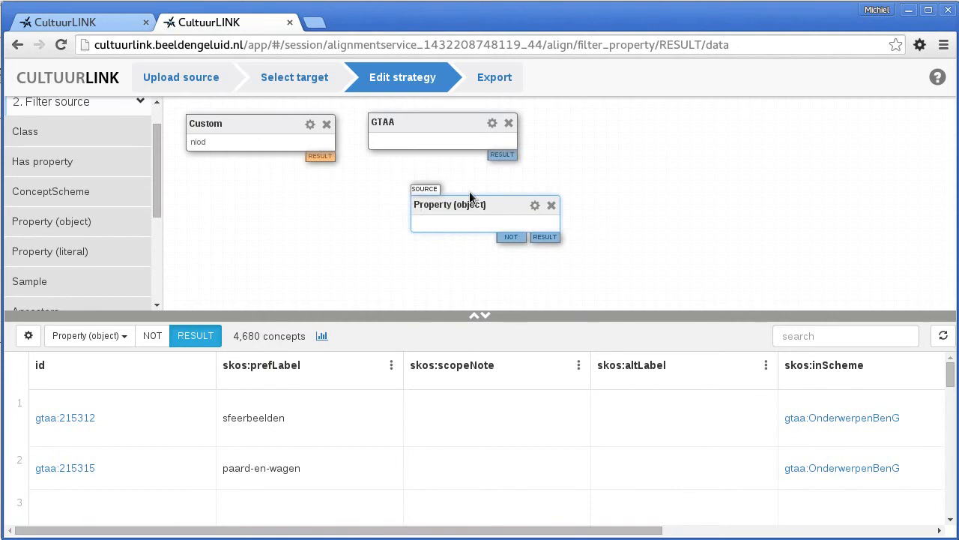
pyautogui.moveTo(497, 156); pyautogui.dragTo(424, 188)
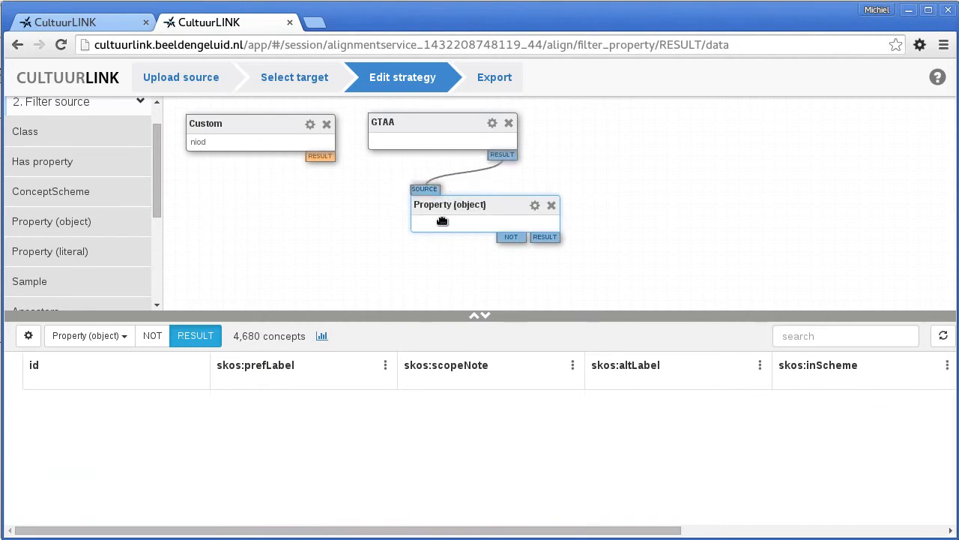
pyautogui.click(534, 206)
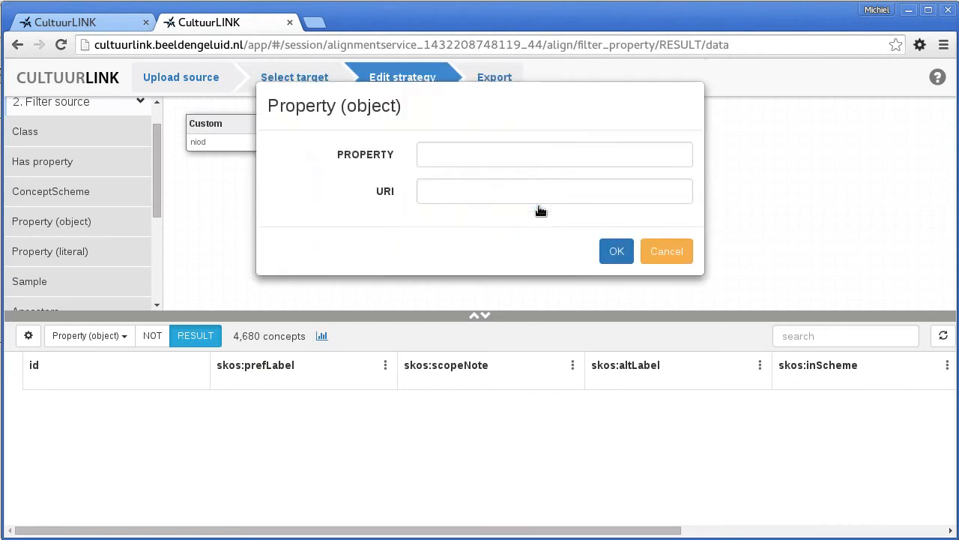
pyautogui.click(461, 162)
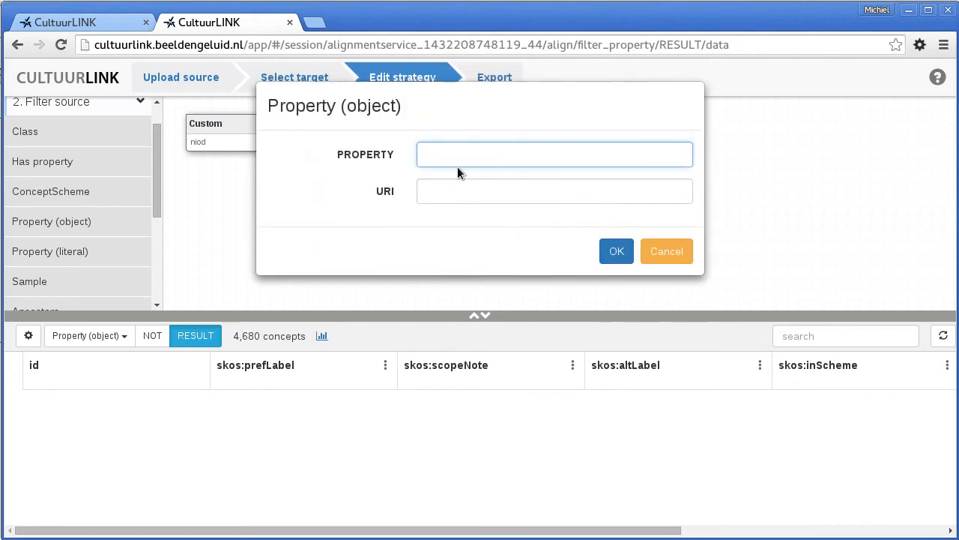
pyautogui.write('skos')
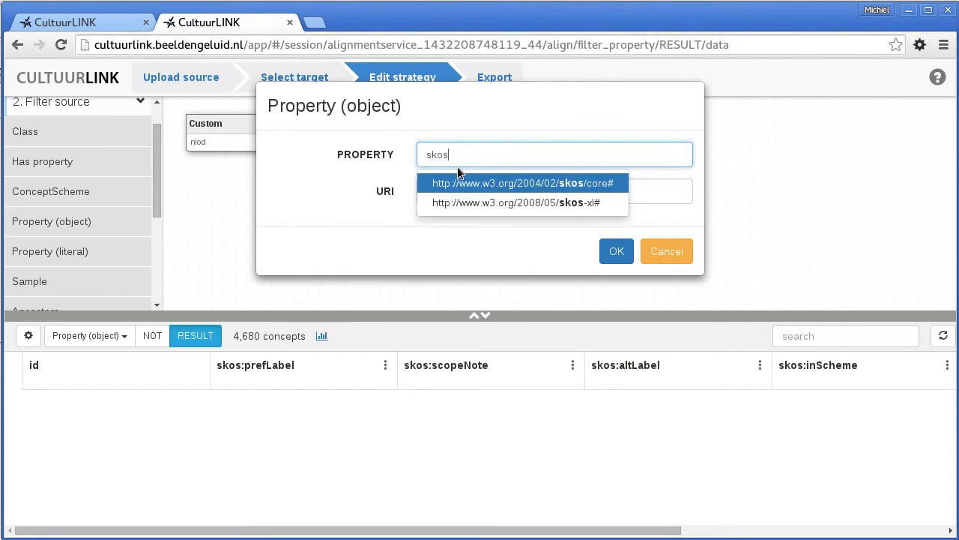
pyautogui.press('Return')
pyautogui.write('inScheme')
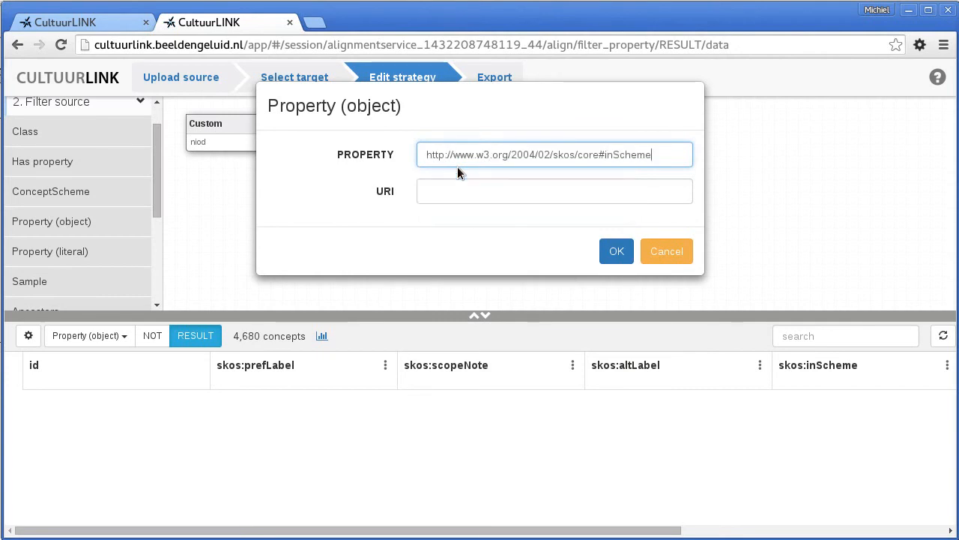
pyautogui.click(460, 191)
pyautogui.write('gtaa')
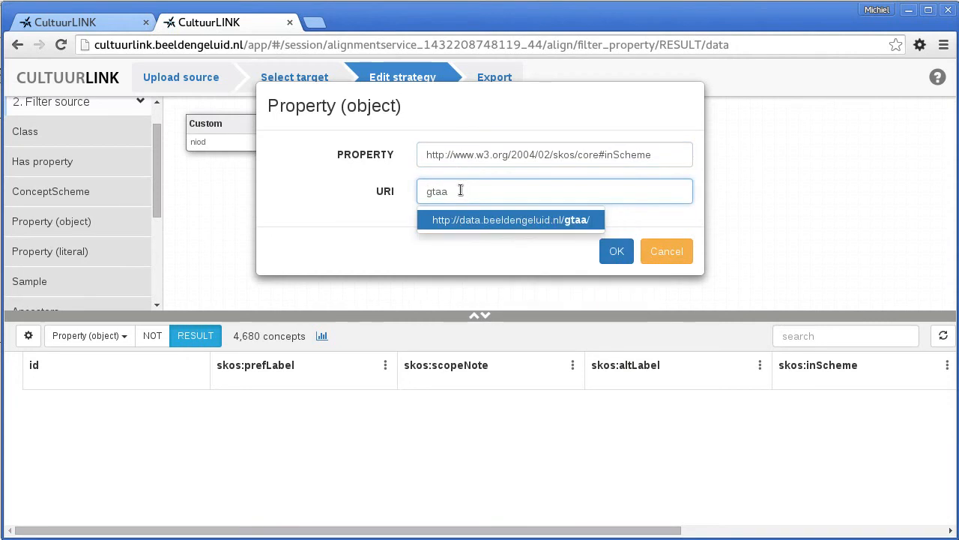
pyautogui.press('Return')
pyautogui.write('O')
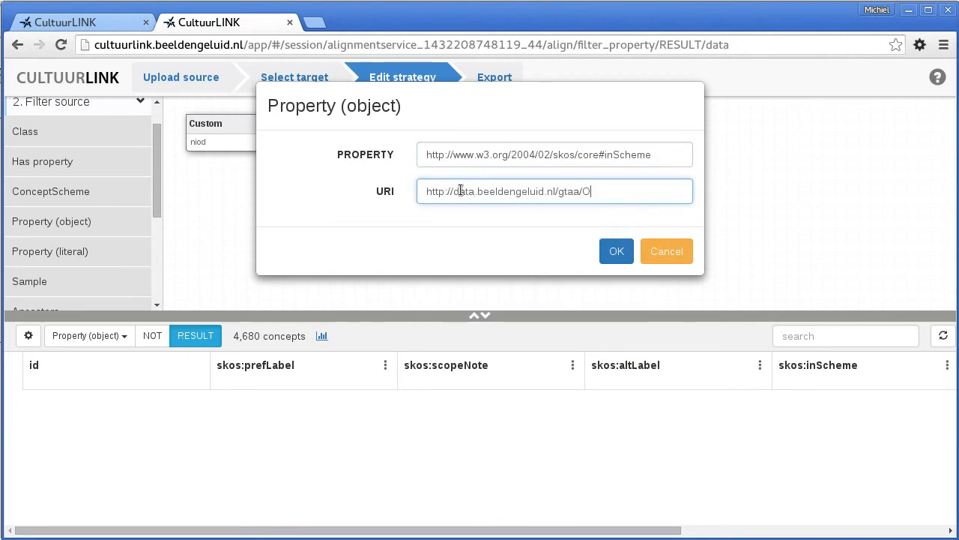
pyautogui.write('nderwerpen')
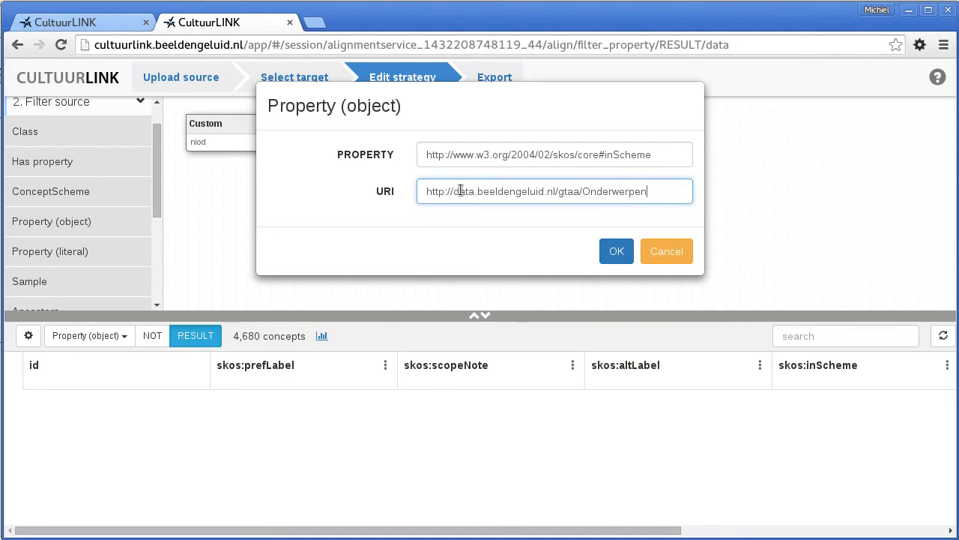
pyautogui.write('BenG')
pyautogui.click(616, 252)
pyautogui.click(434, 127)
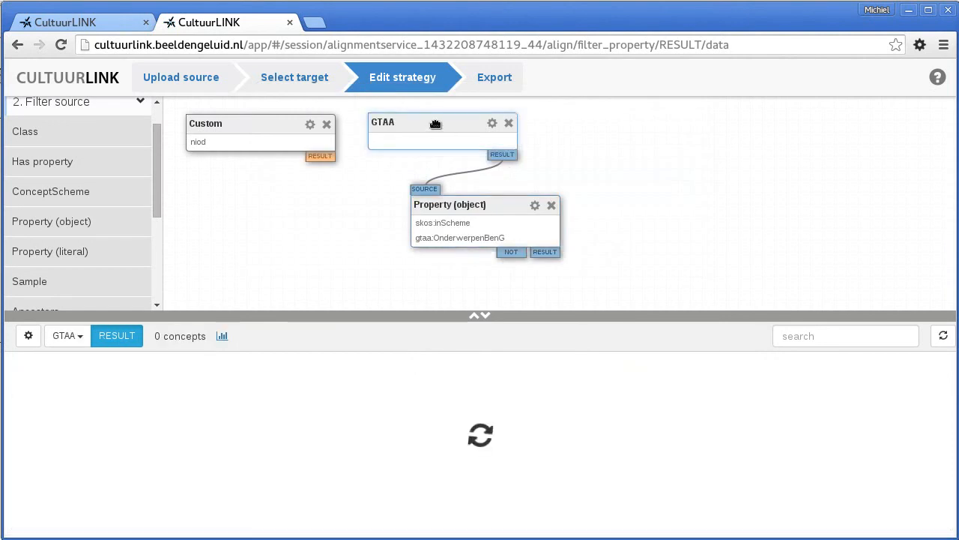
pyautogui.click(481, 205)
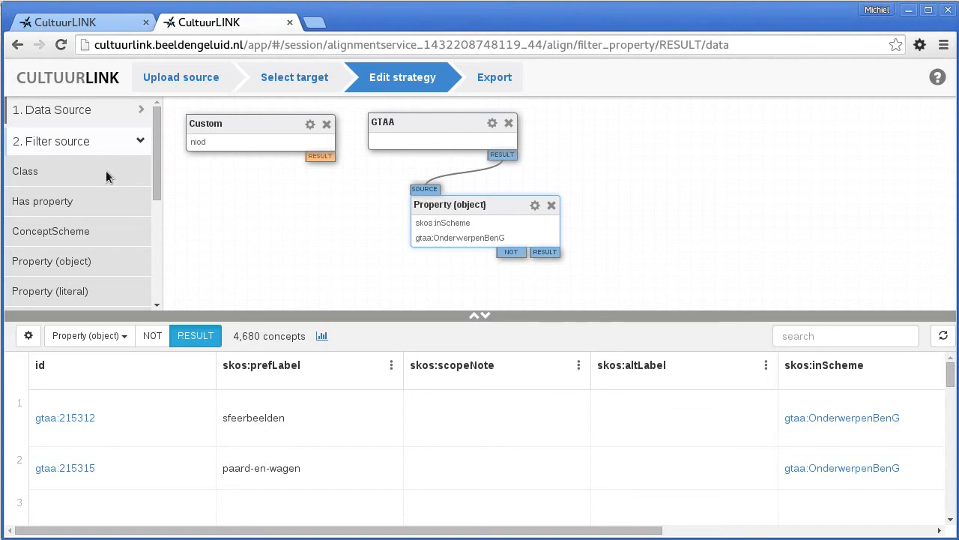
# Add a String match mapping block below the Custom source and the filter, and enlarge the strategy canvas.
pyautogui.click(67, 150)
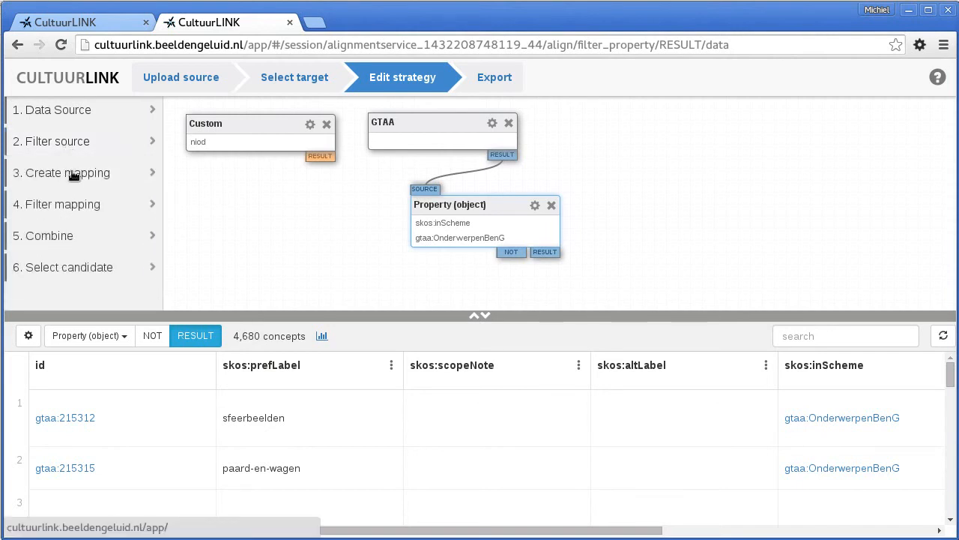
pyautogui.click(93, 177)
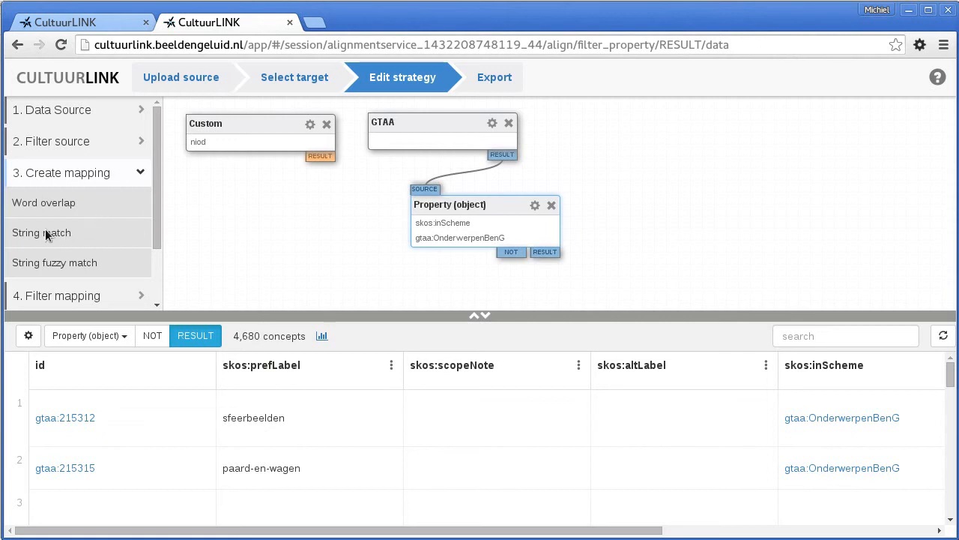
pyautogui.moveTo(32, 232); pyautogui.dragTo(297, 263)
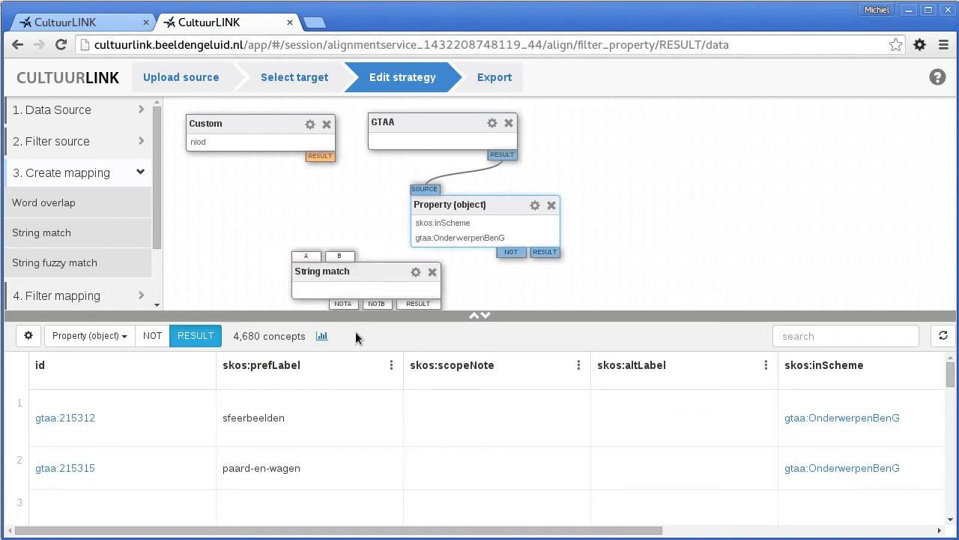
pyautogui.moveTo(505, 315); pyautogui.dragTo(505, 449)
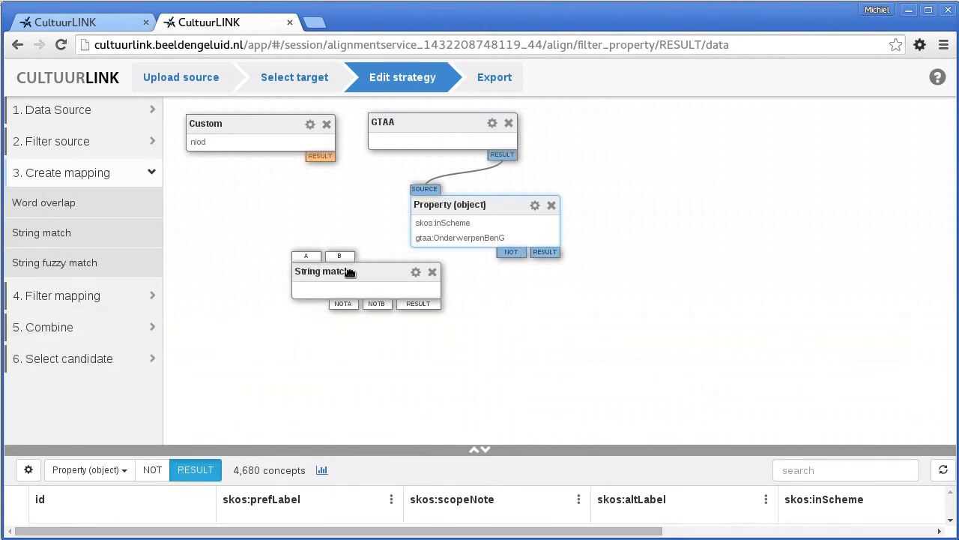
# Move the String match block slightly lower and connect the Custom result to input A and the Property (object) filter's result to input B.
pyautogui.moveTo(350, 272); pyautogui.dragTo(349, 286)
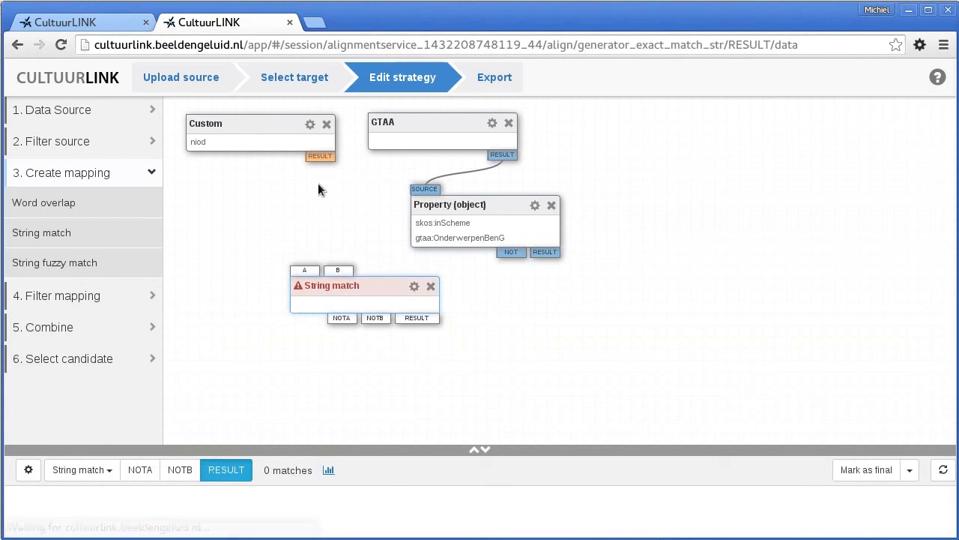
pyautogui.moveTo(302, 199); pyautogui.dragTo(302, 272)
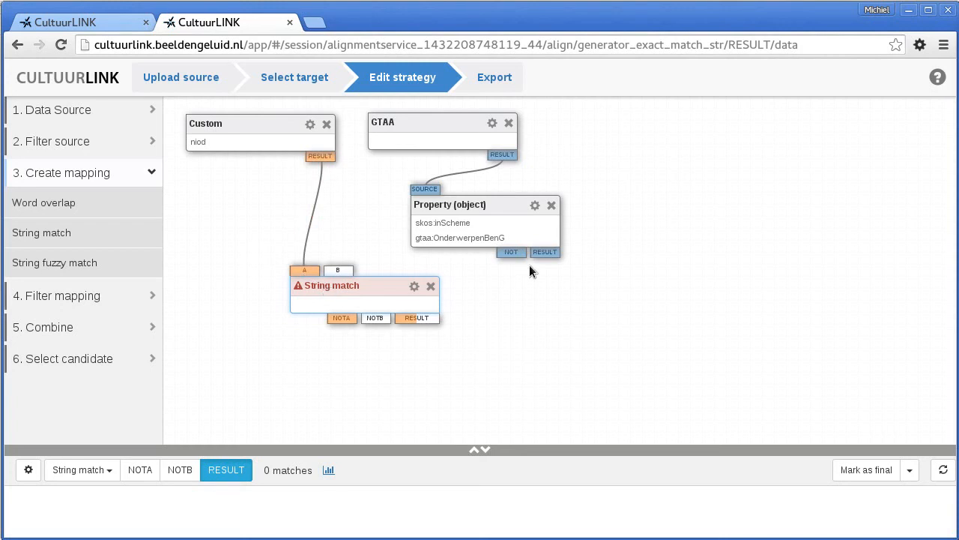
pyautogui.moveTo(545, 254); pyautogui.dragTo(346, 271)
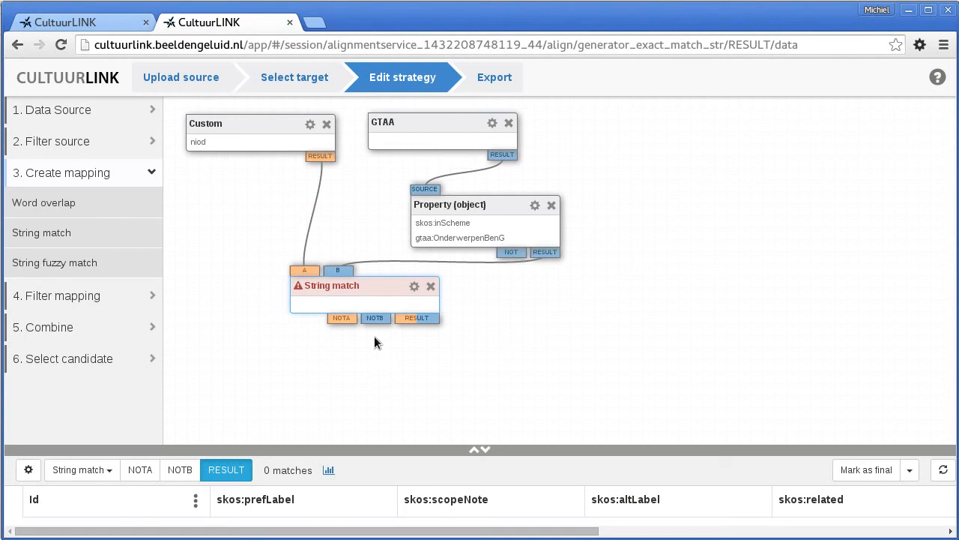
# Set both ATTRIBUTE_A and ATTRIBUTE_B of the String match block to skos:prefLabel.
pyautogui.click(414, 287)
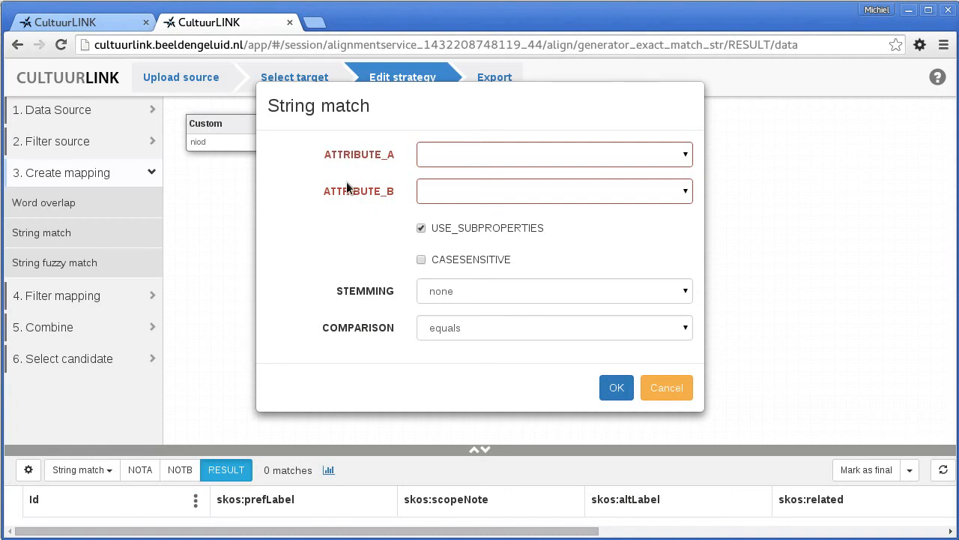
pyautogui.click(482, 154)
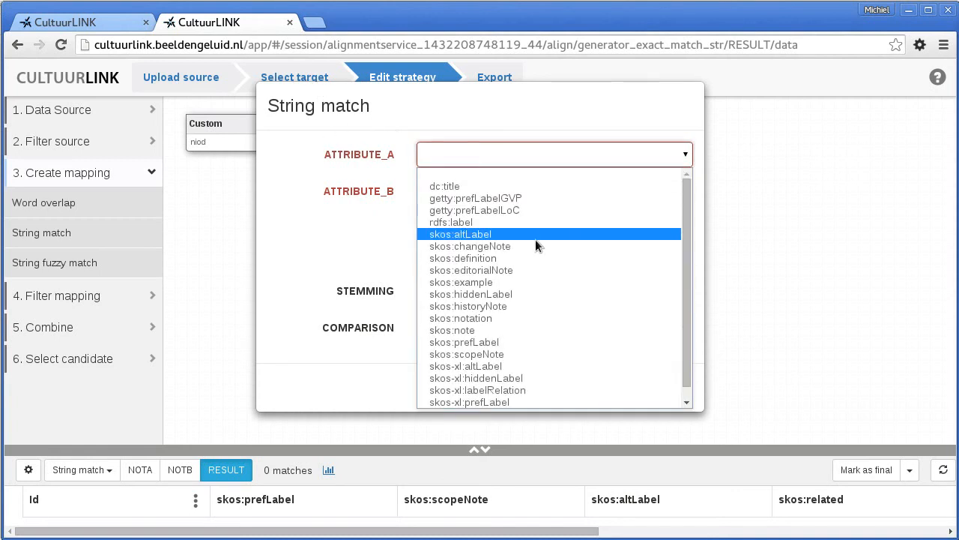
pyautogui.click(507, 342)
pyautogui.click(484, 191)
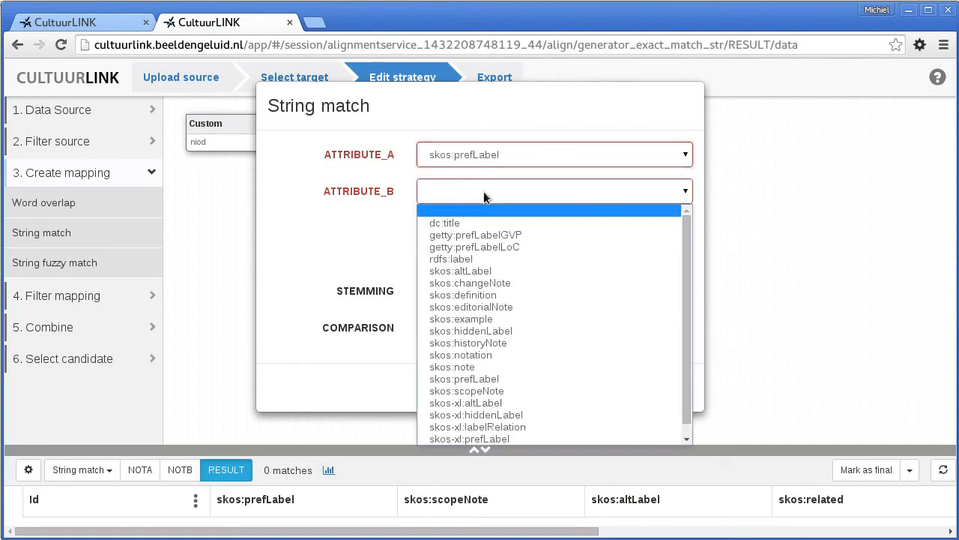
pyautogui.click(512, 379)
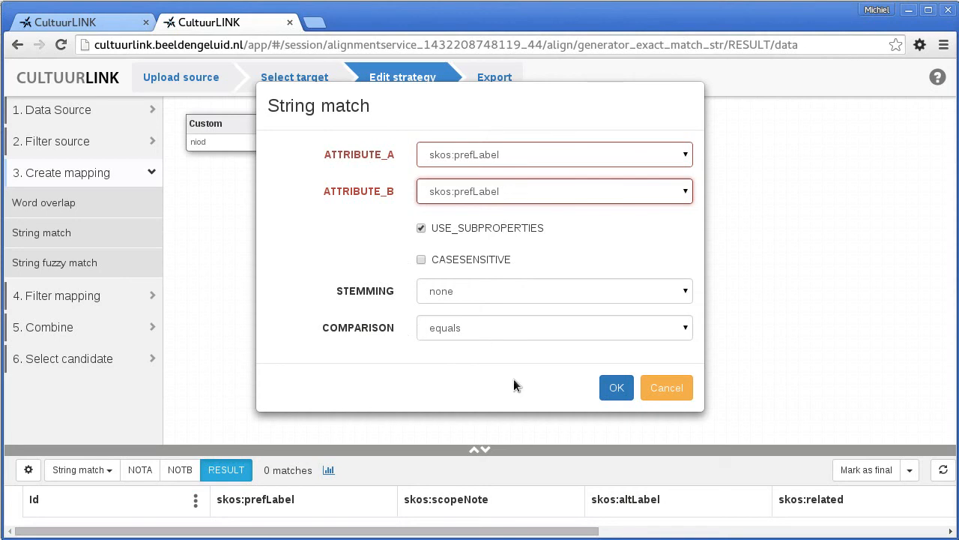
pyautogui.click(610, 395)
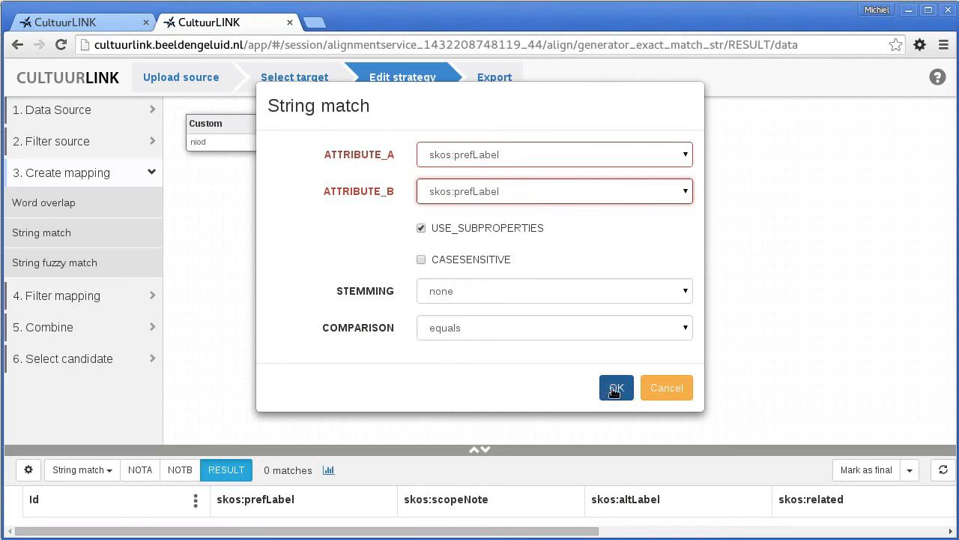
pyautogui.click(615, 393)
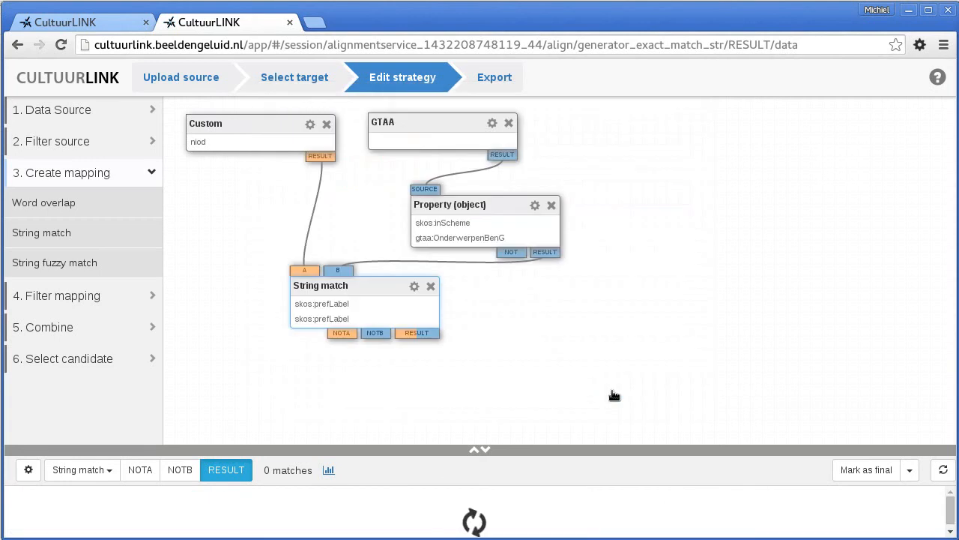
# Enlarge the match results and mark the Aanslagen match as skos:exactMatch and the Spionage match as skos:closeMatch.
pyautogui.moveTo(557, 448); pyautogui.dragTo(544, 307)
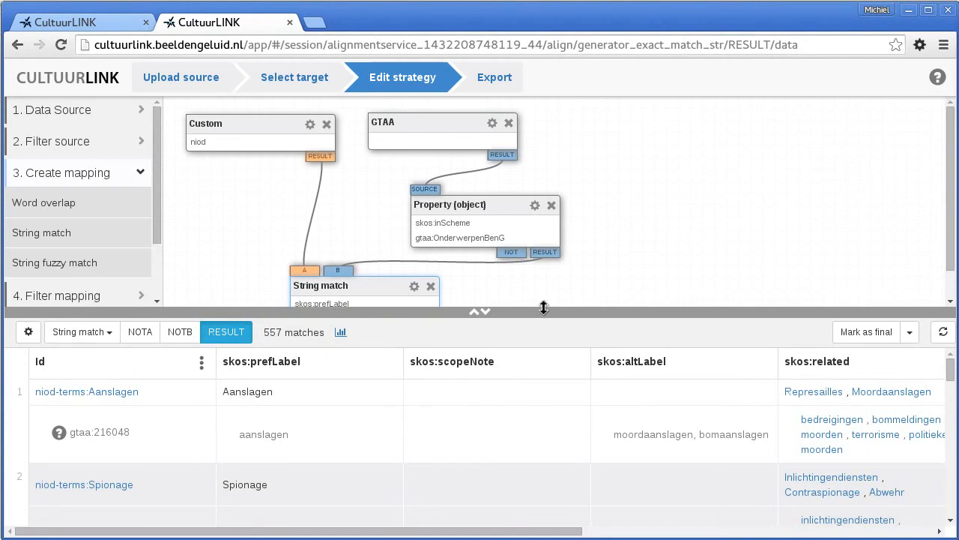
pyautogui.moveTo(545, 307); pyautogui.dragTo(507, 95)
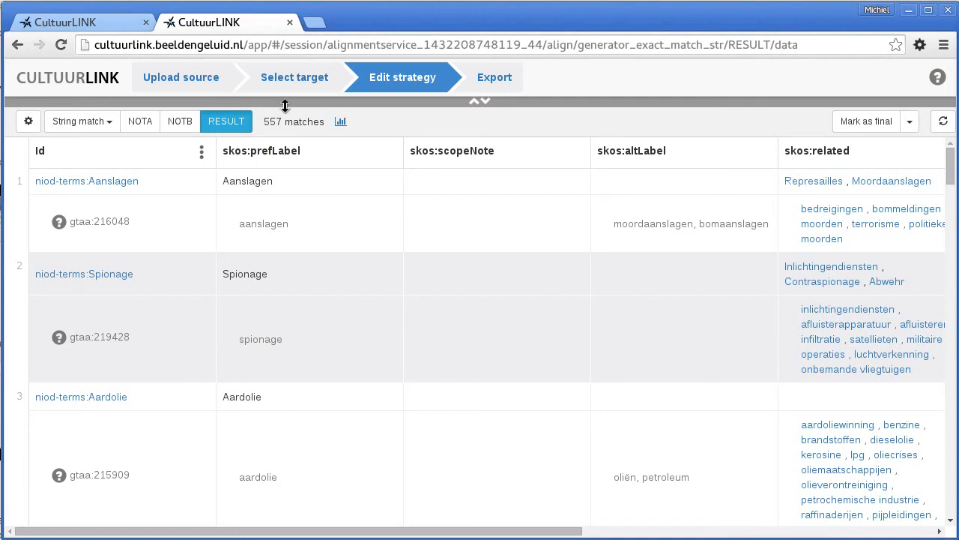
pyautogui.click(336, 226)
pyautogui.click(321, 337)
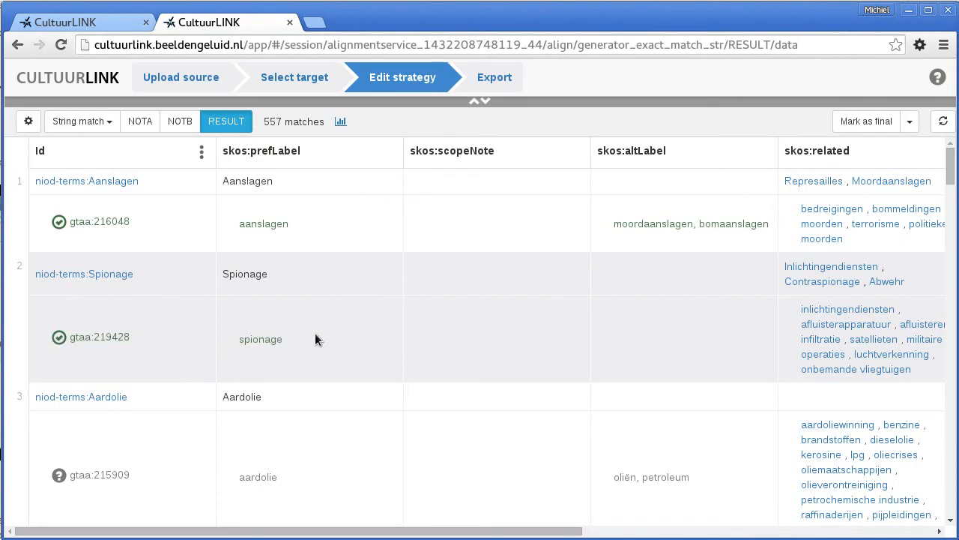
pyautogui.click(314, 334)
pyautogui.click(60, 337)
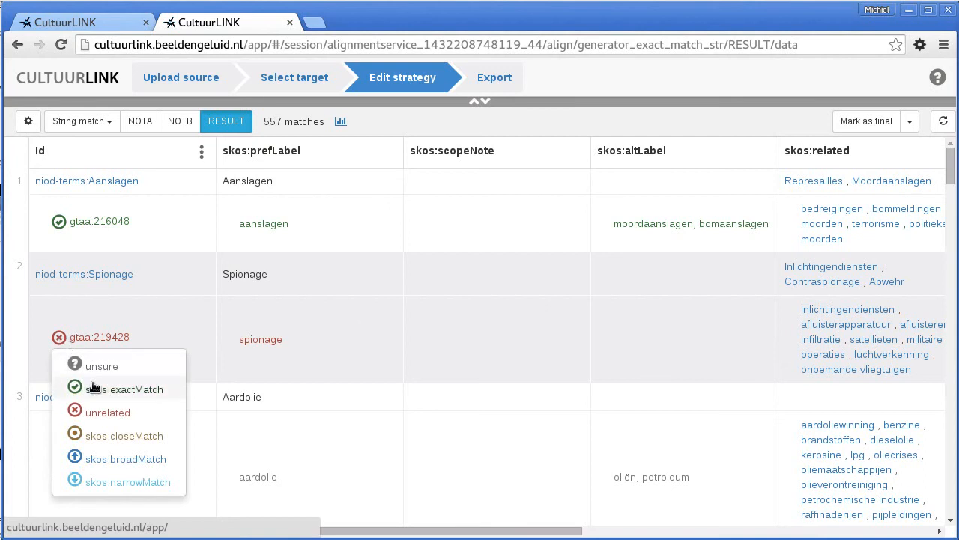
pyautogui.click(120, 388)
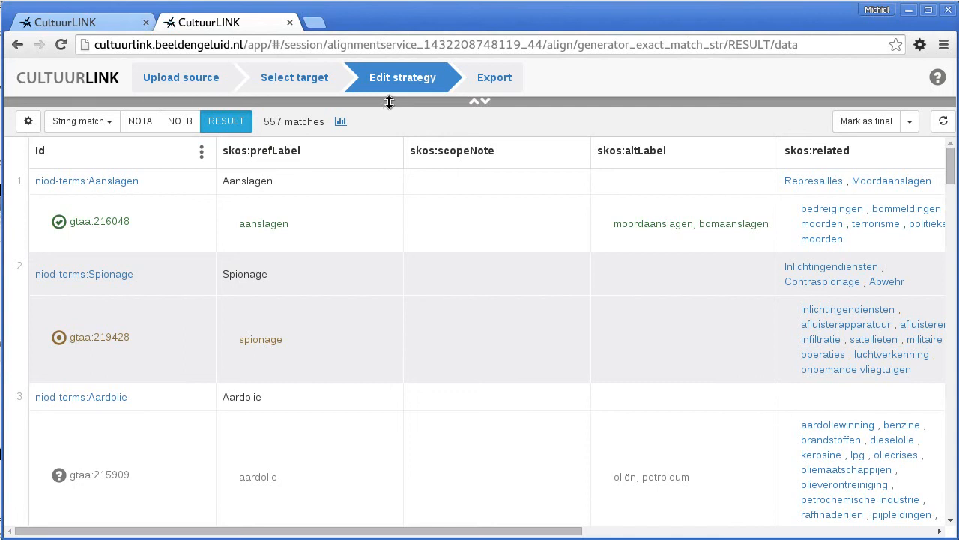
# Enlarge the strategy canvas, add a Sample mapping filter below String match, and connect the String match result to its source.
pyautogui.moveTo(389, 102); pyautogui.dragTo(398, 388)
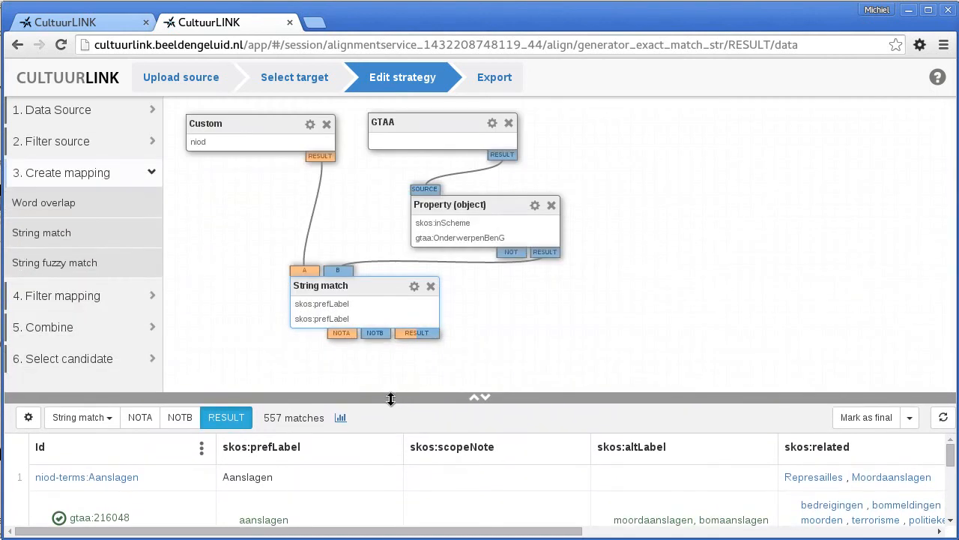
pyautogui.moveTo(389, 396); pyautogui.dragTo(394, 439)
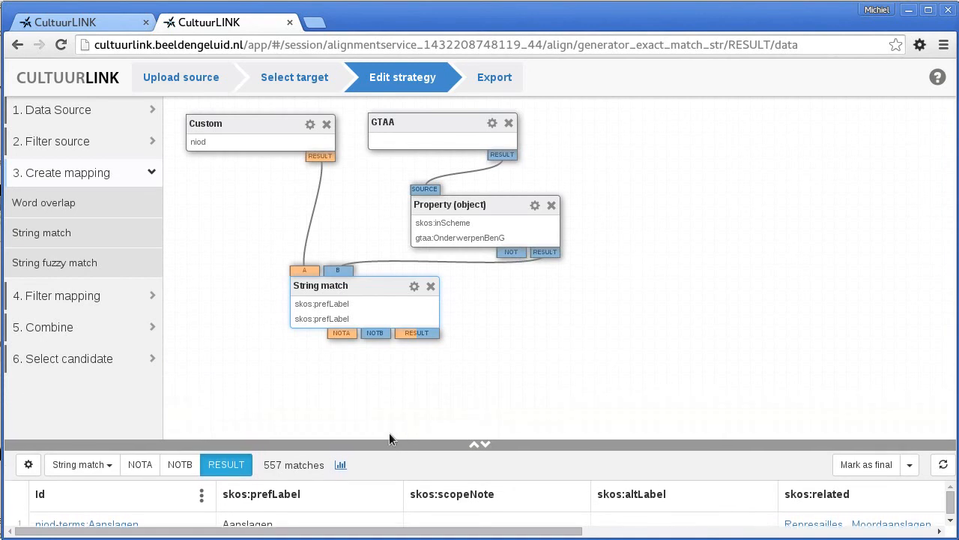
pyautogui.click(75, 177)
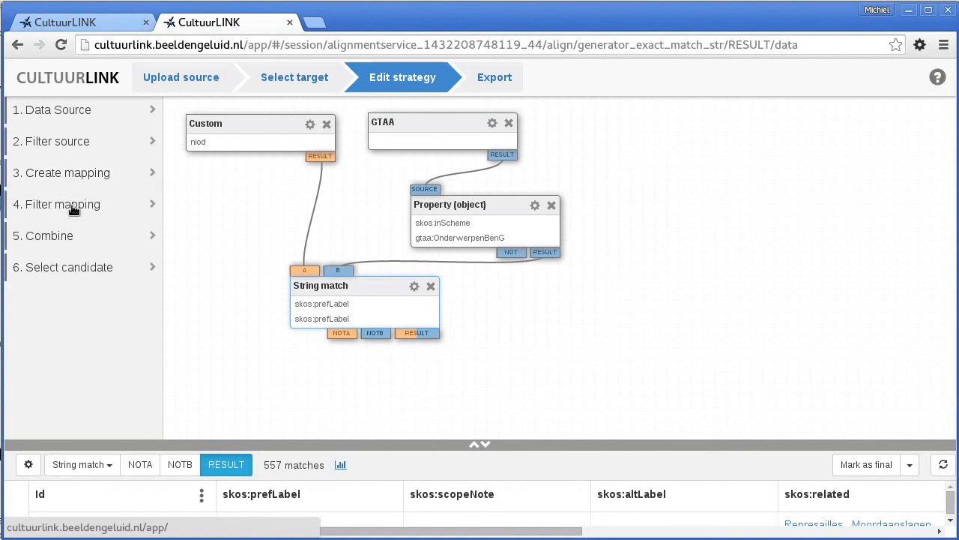
pyautogui.click(72, 208)
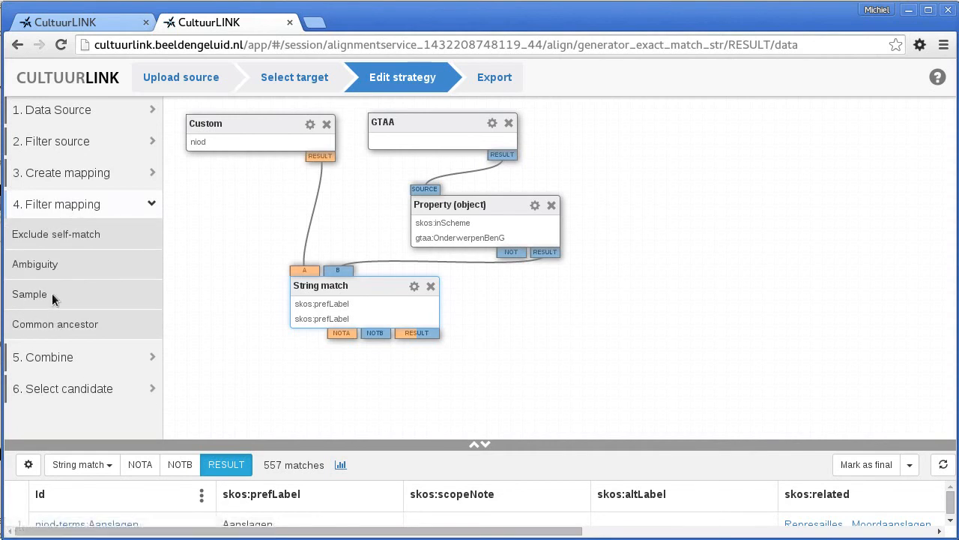
pyautogui.moveTo(34, 293); pyautogui.dragTo(286, 354)
pyautogui.moveTo(333, 373); pyautogui.dragTo(333, 373)
pyautogui.moveTo(417, 333); pyautogui.dragTo(355, 364)
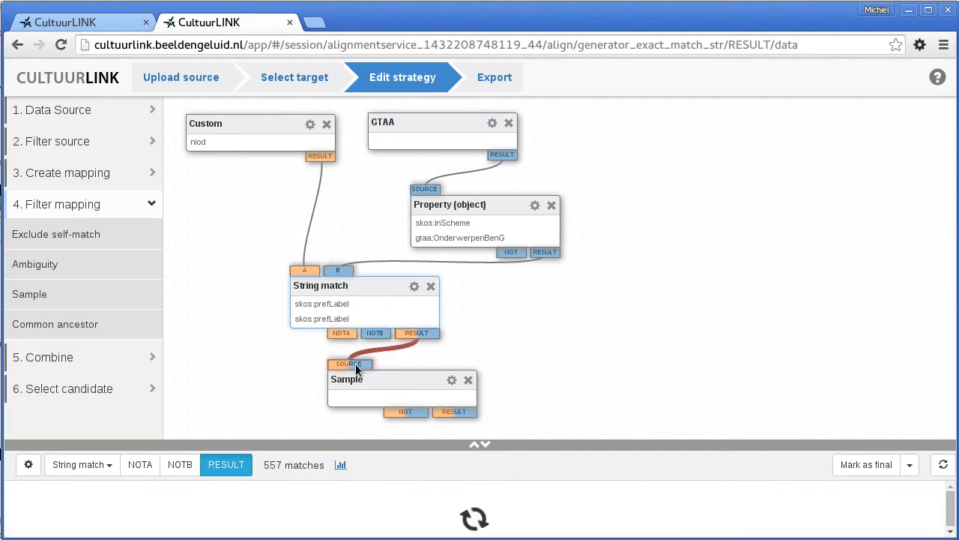
pyautogui.click(400, 382)
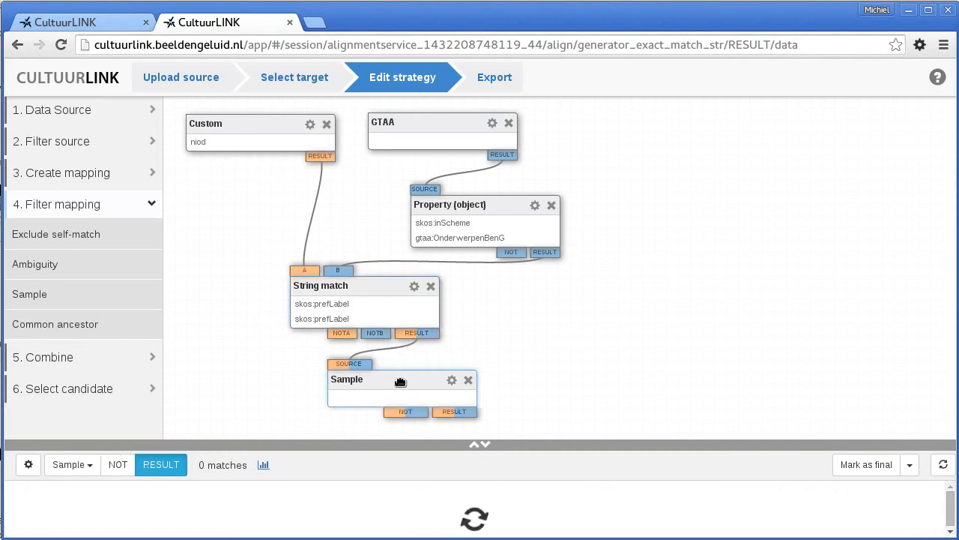
# Set the Sample filter's sample size to 50.
pyautogui.moveTo(538, 443); pyautogui.dragTo(502, 428)
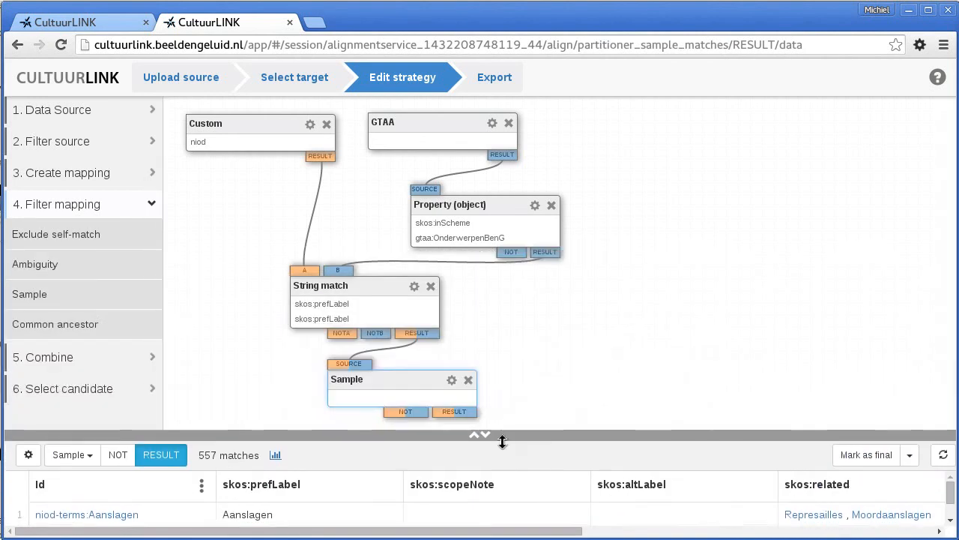
pyautogui.click(452, 381)
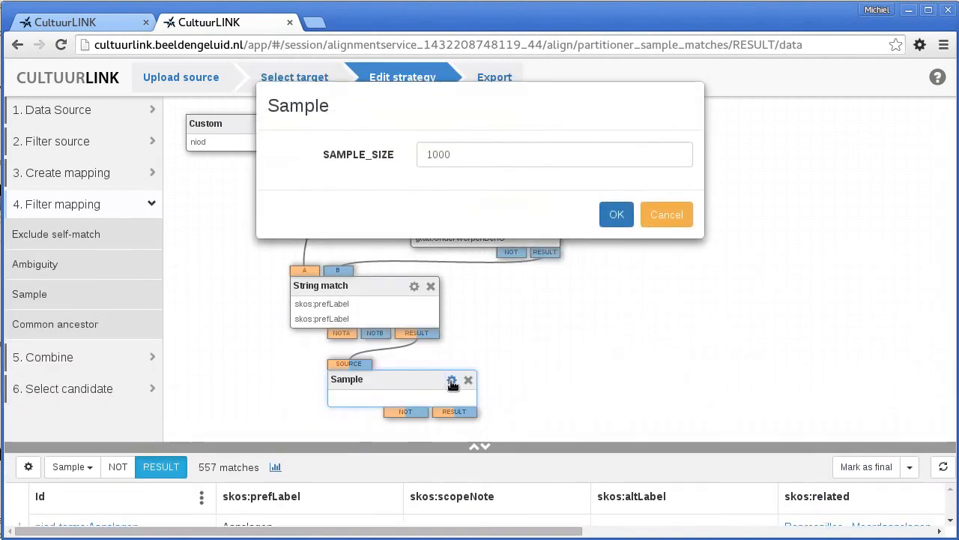
pyautogui.moveTo(460, 155); pyautogui.dragTo(354, 153)
pyautogui.write('50')
pyautogui.click(618, 216)
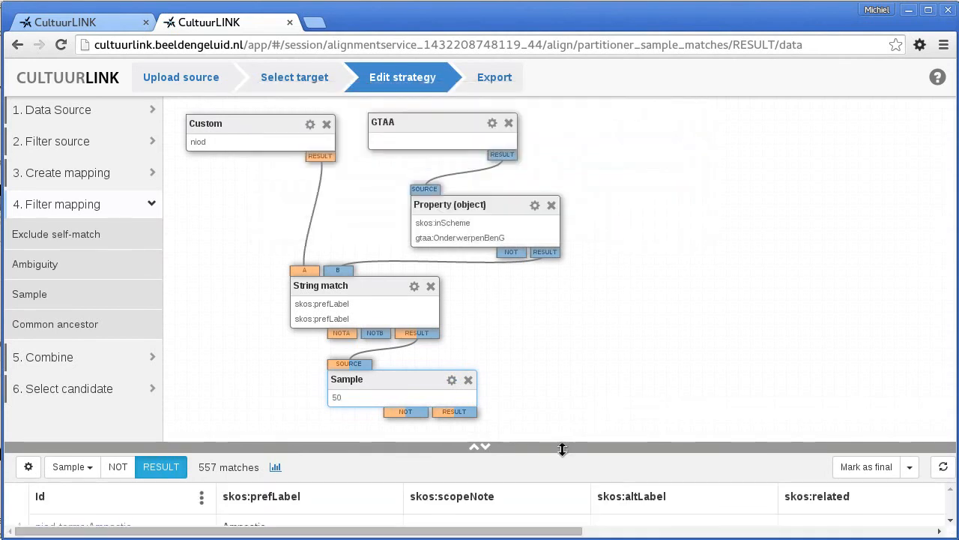
# Enlarge the sample results and mark the first six matches, Amnestie through Archeologie, as skos:exactMatch.
pyautogui.moveTo(563, 449); pyautogui.dragTo(583, 76)
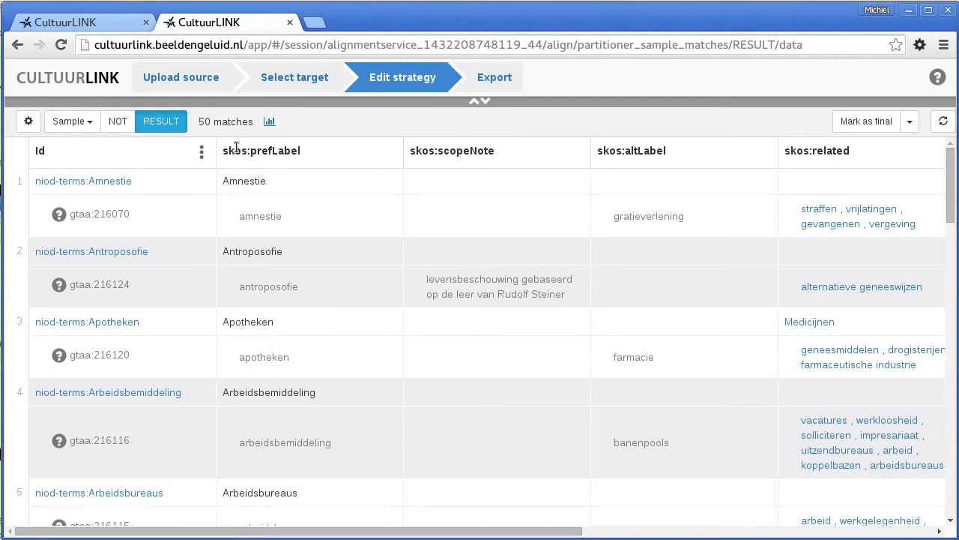
pyautogui.click(315, 214)
pyautogui.click(342, 277)
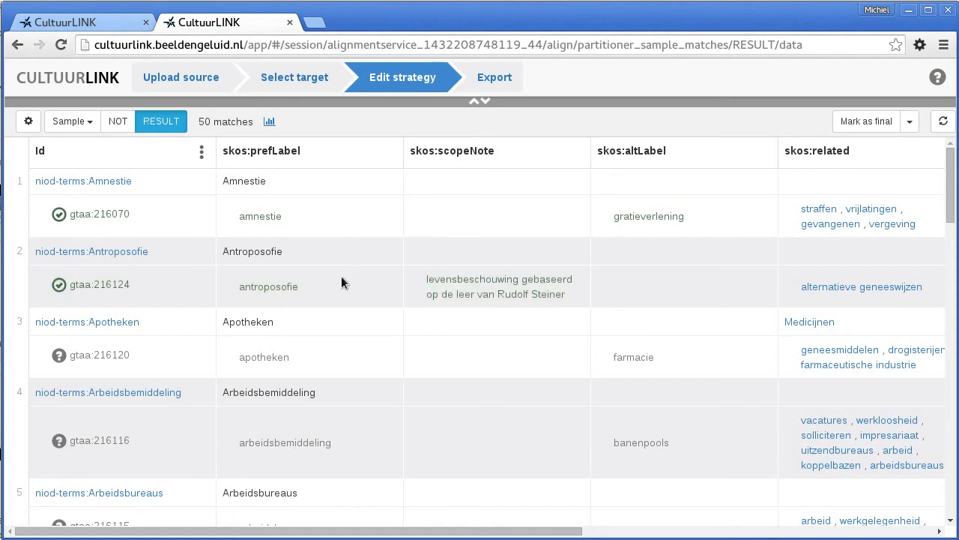
pyautogui.click(335, 358)
pyautogui.click(353, 447)
pyautogui.scroll(-2, 357, 390)
pyautogui.click(354, 406)
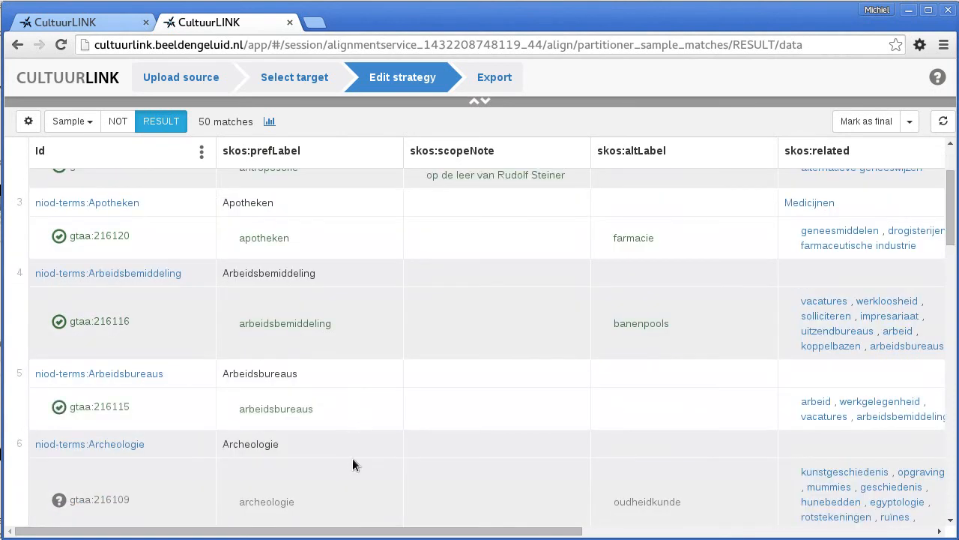
pyautogui.click(348, 494)
pyautogui.scroll(2, 401, 448)
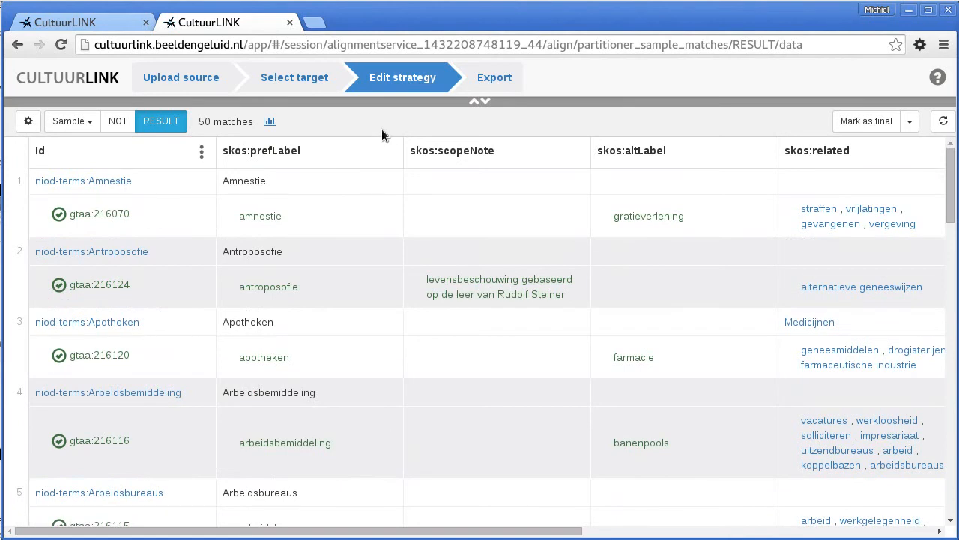
# Return to the String match block's results on the canvas and mark them as final with skos:exactMatch.
pyautogui.moveTo(387, 100); pyautogui.dragTo(414, 452)
pyautogui.click(372, 283)
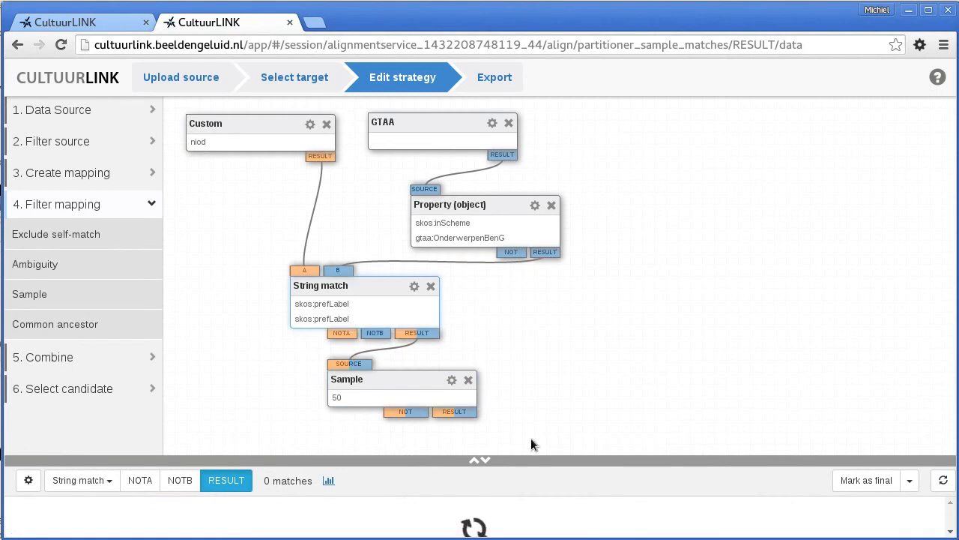
pyautogui.moveTo(536, 454); pyautogui.dragTo(527, 373)
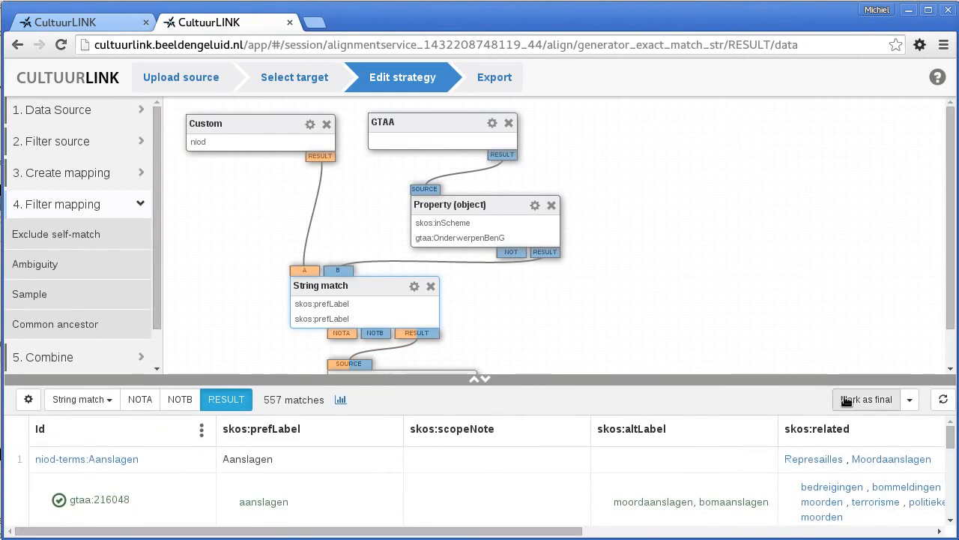
pyautogui.click(868, 399)
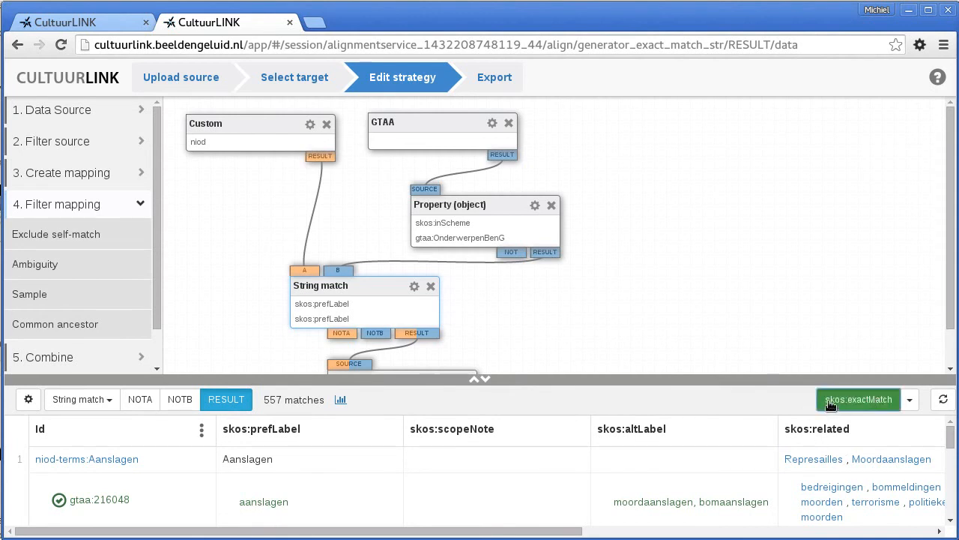
pyautogui.click(908, 403)
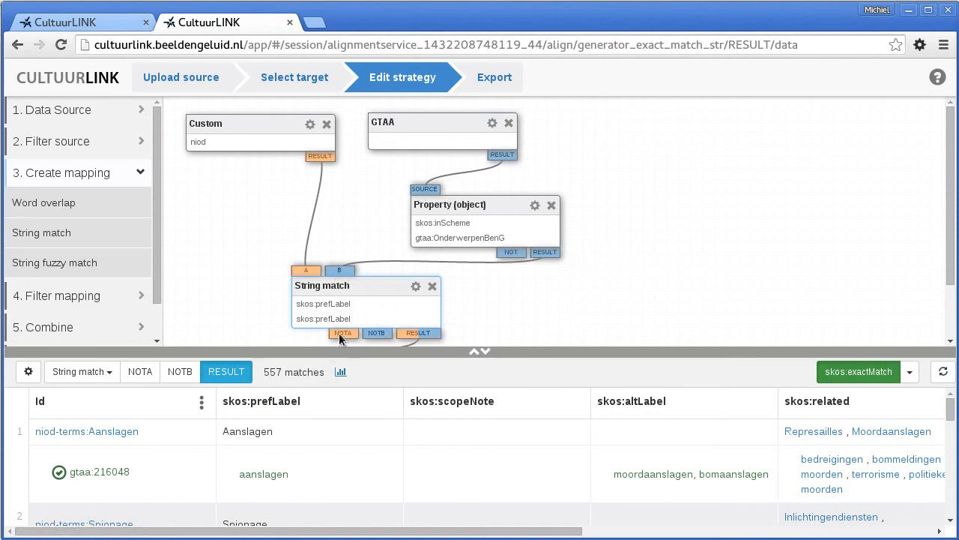
# Show the niod concepts left unmatched by the String match block, and view the GTAA concepts and their label properties.
pyautogui.click(140, 374)
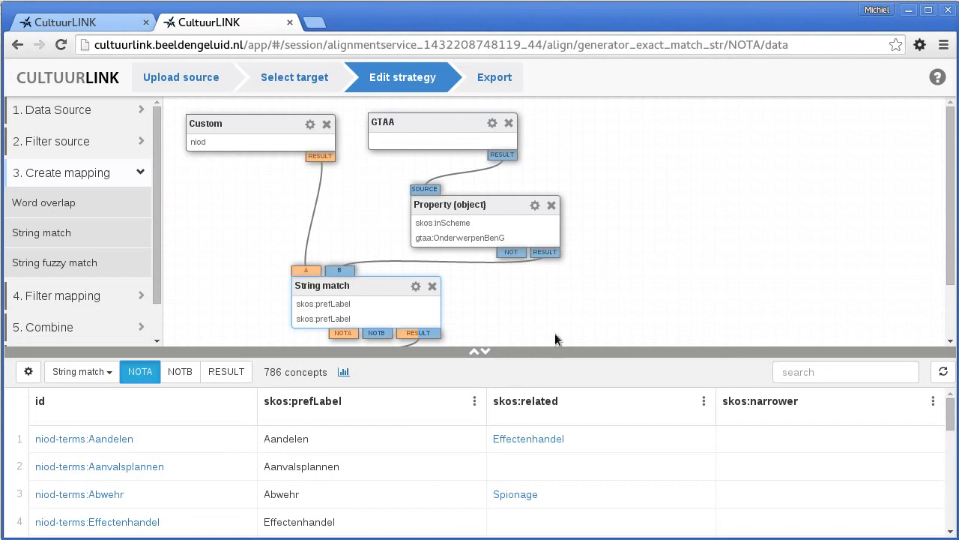
pyautogui.click(437, 129)
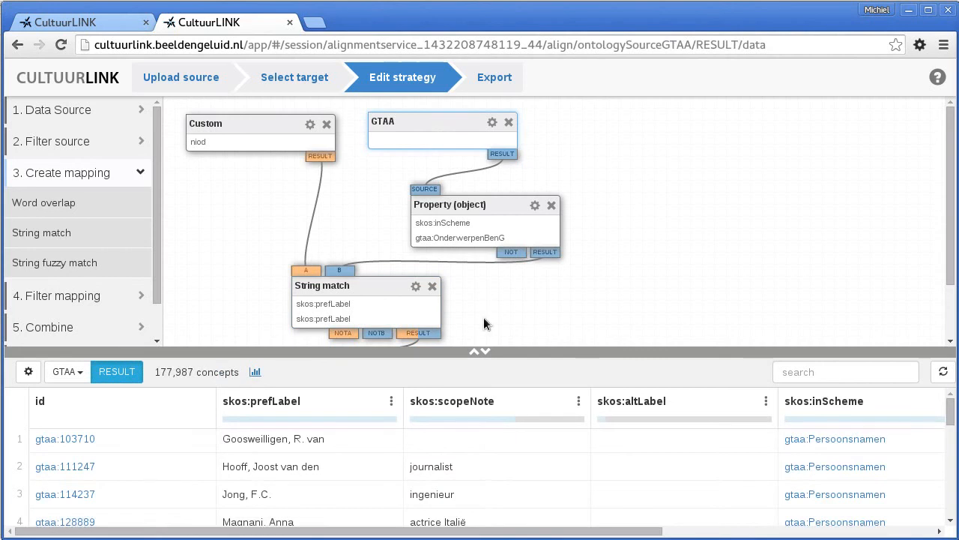
# Add a second String match block beside the first, connecting the Custom result to input A and the Property (object) filter's result to B.
pyautogui.moveTo(602, 419)
pyautogui.moveTo(44, 230); pyautogui.dragTo(500, 274)
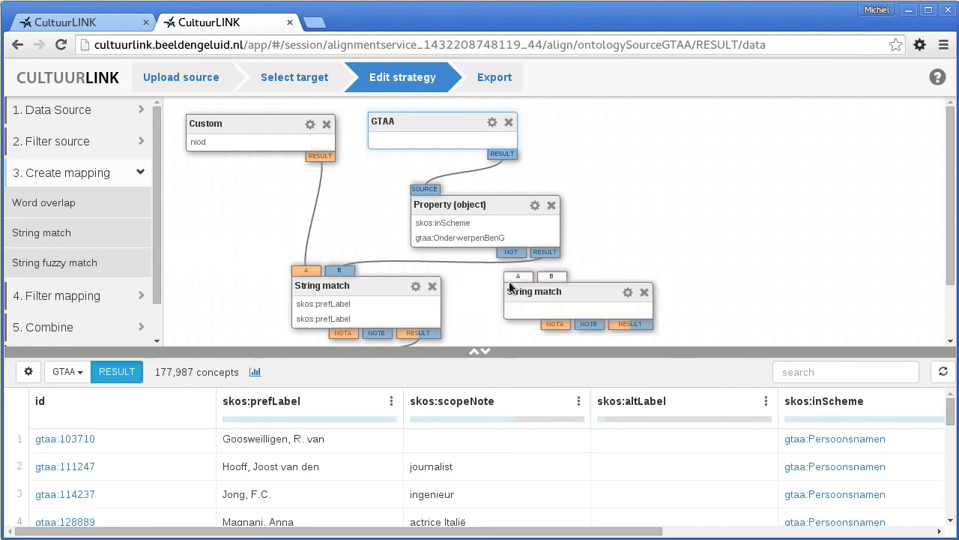
pyautogui.moveTo(326, 155)
pyautogui.mouseDown()
pyautogui.moveTo(488, 268)
pyautogui.moveTo(519, 282)
pyautogui.moveTo(554, 275)
pyautogui.mouseUp()
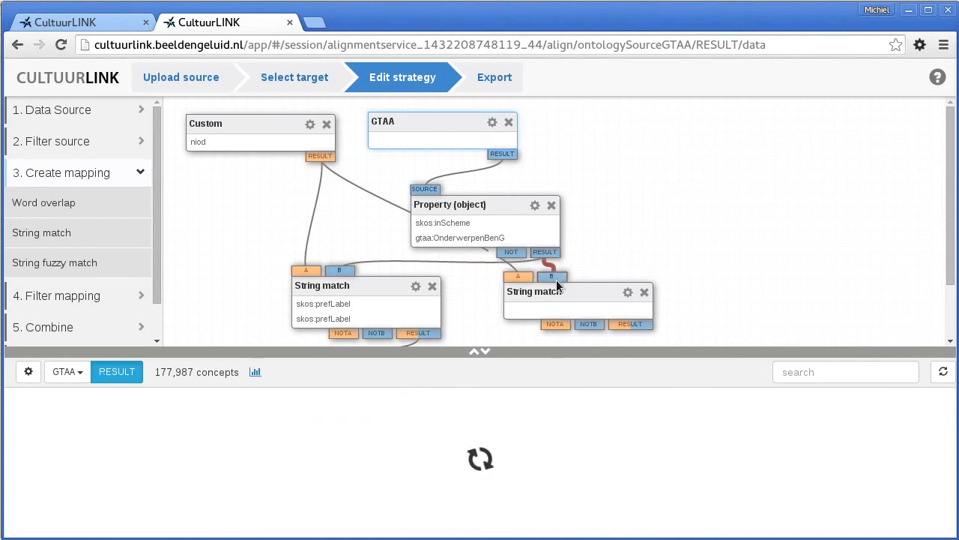
# Configure the second String match to compare skos:prefLabel for attribute A with skos:altLabel for attribute B, and enlarge its results.
pyautogui.click(602, 301)
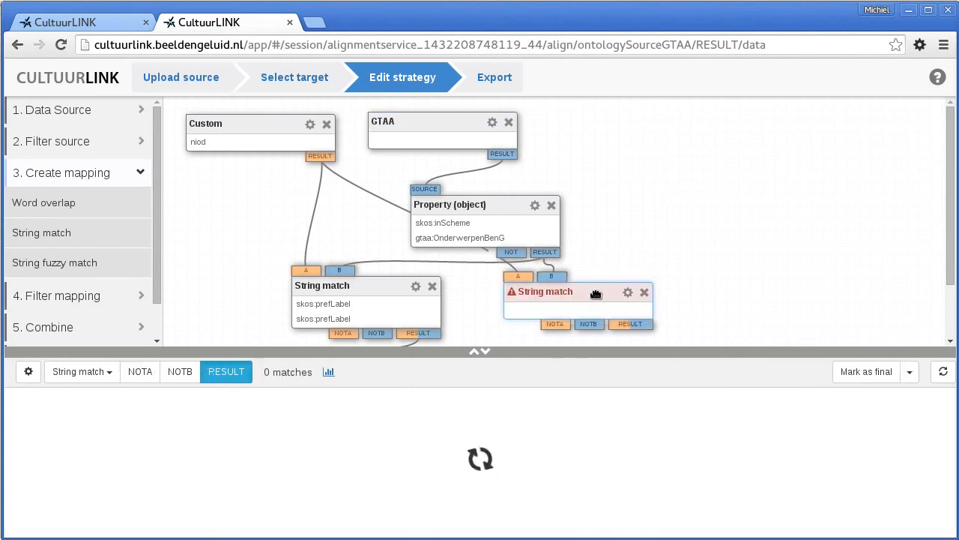
pyautogui.click(628, 293)
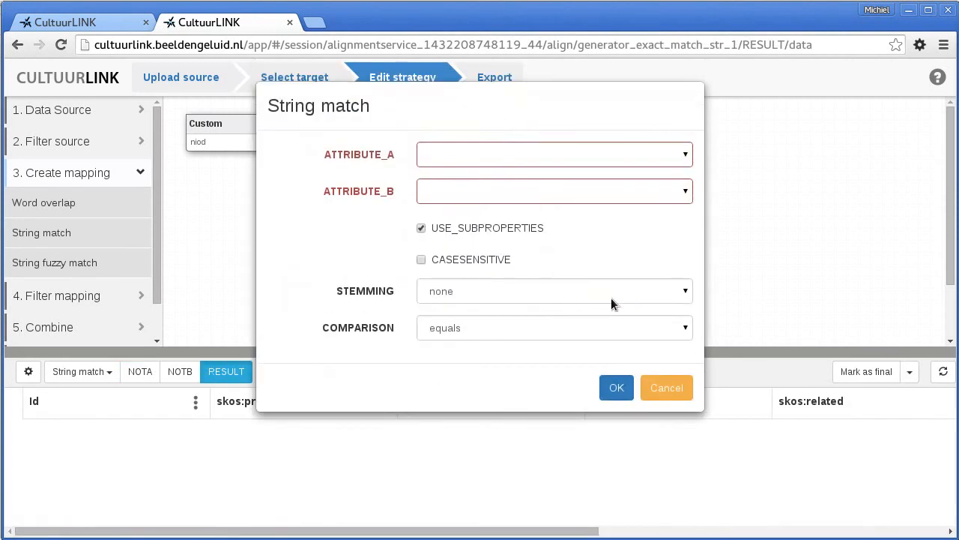
pyautogui.click(541, 160)
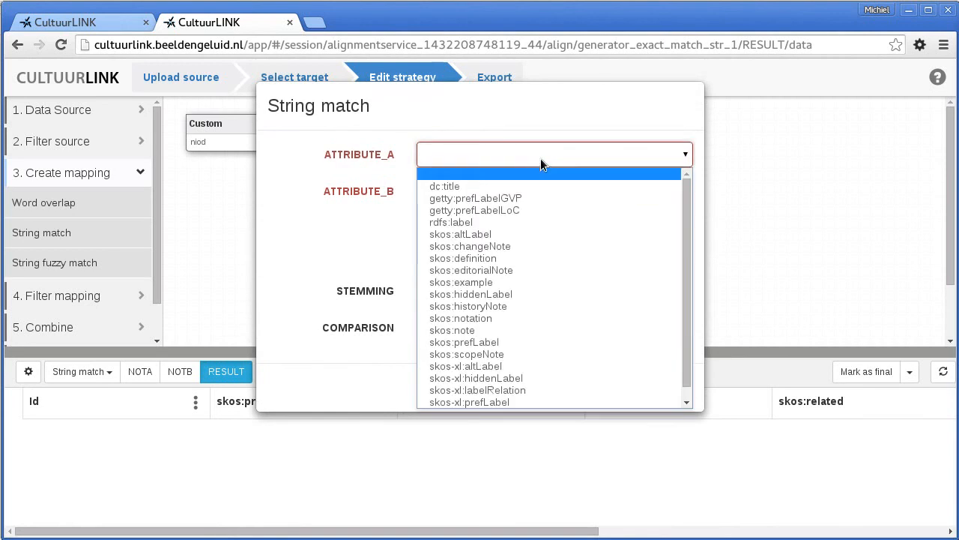
pyautogui.click(552, 355)
pyautogui.click(504, 199)
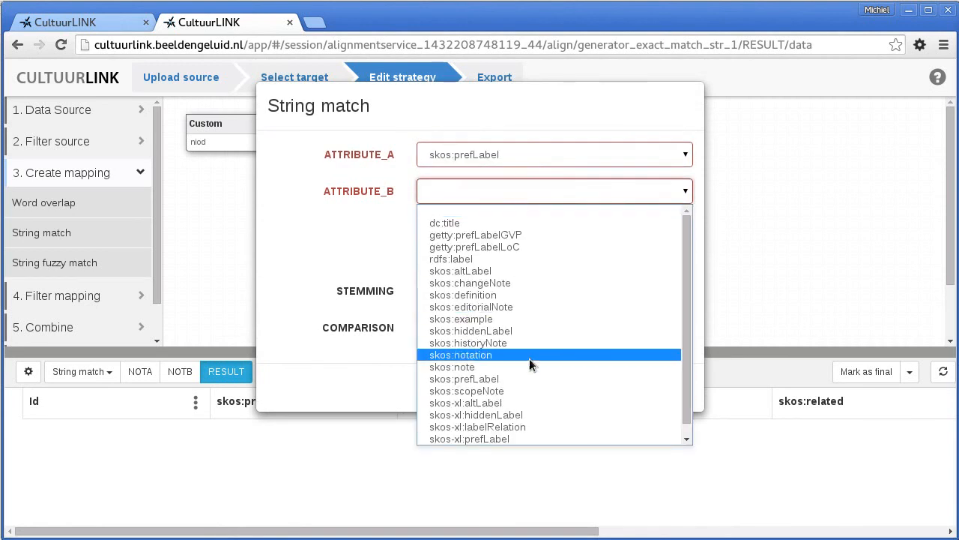
pyautogui.click(497, 271)
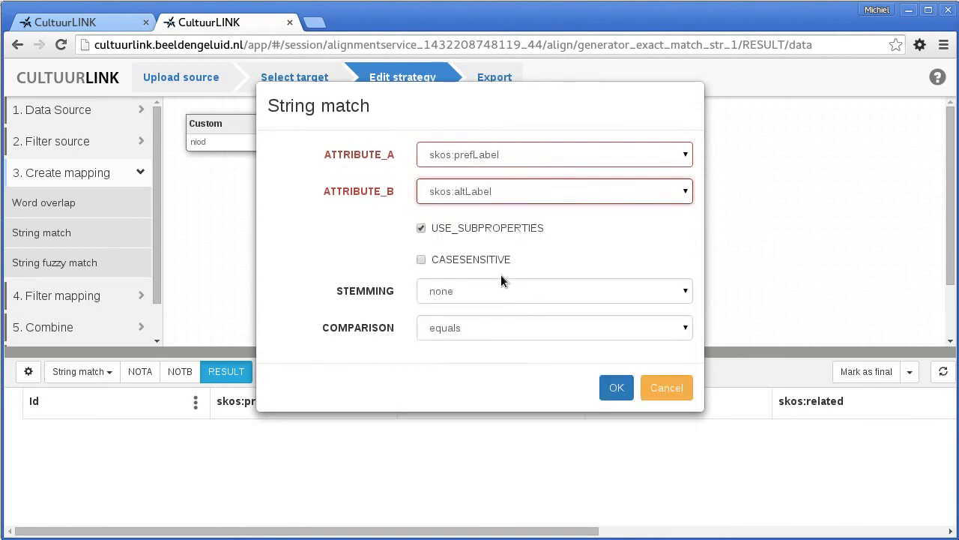
pyautogui.click(615, 388)
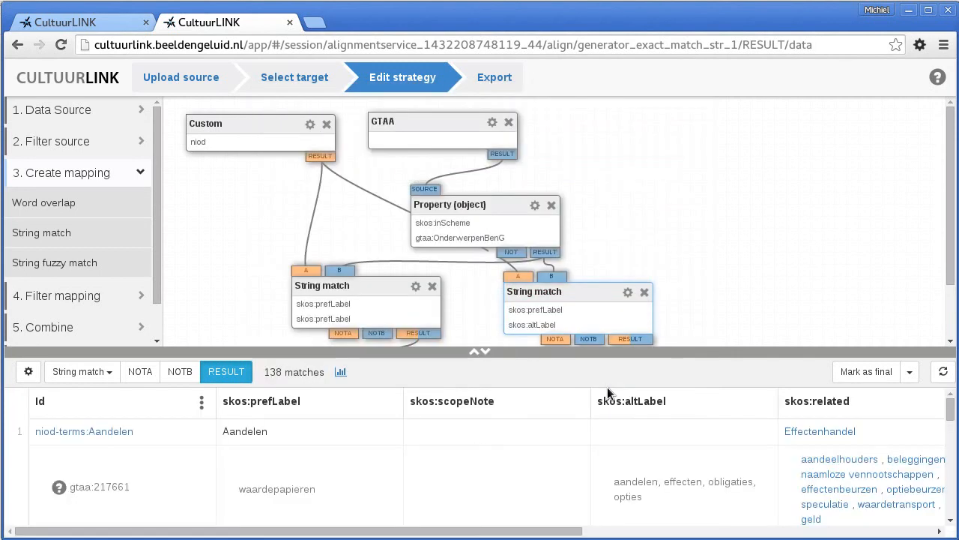
pyautogui.moveTo(428, 352); pyautogui.dragTo(467, 60)
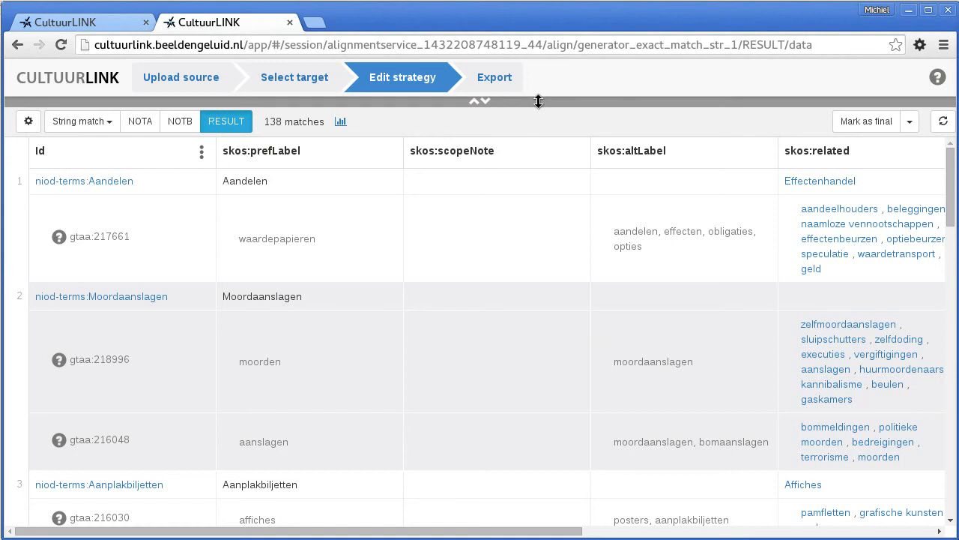
# Add an Ambiguity mapping filter below the second String match and connect that match's result to the filter's source.
pyautogui.moveTo(538, 101); pyautogui.dragTo(486, 403)
pyautogui.click(73, 177)
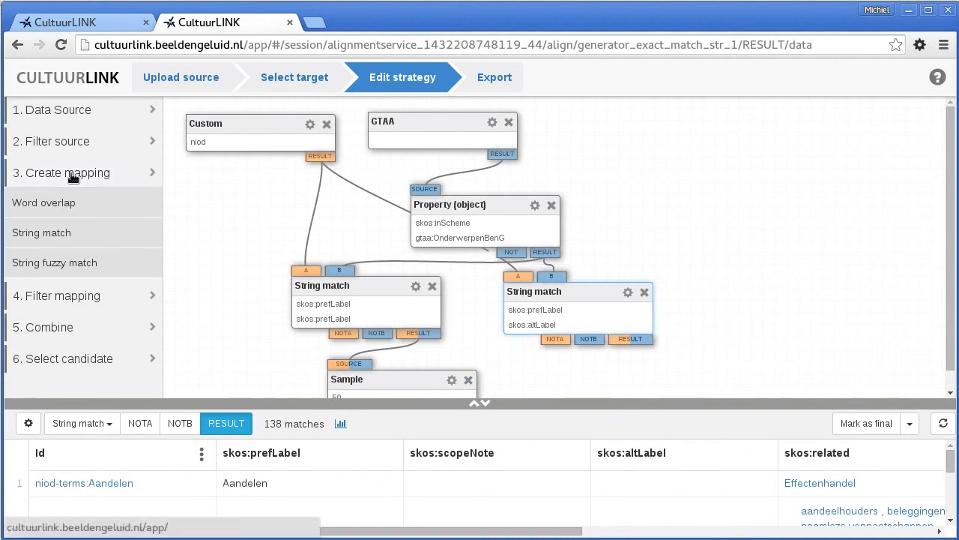
pyautogui.click(68, 206)
pyautogui.moveTo(33, 261); pyautogui.dragTo(575, 374)
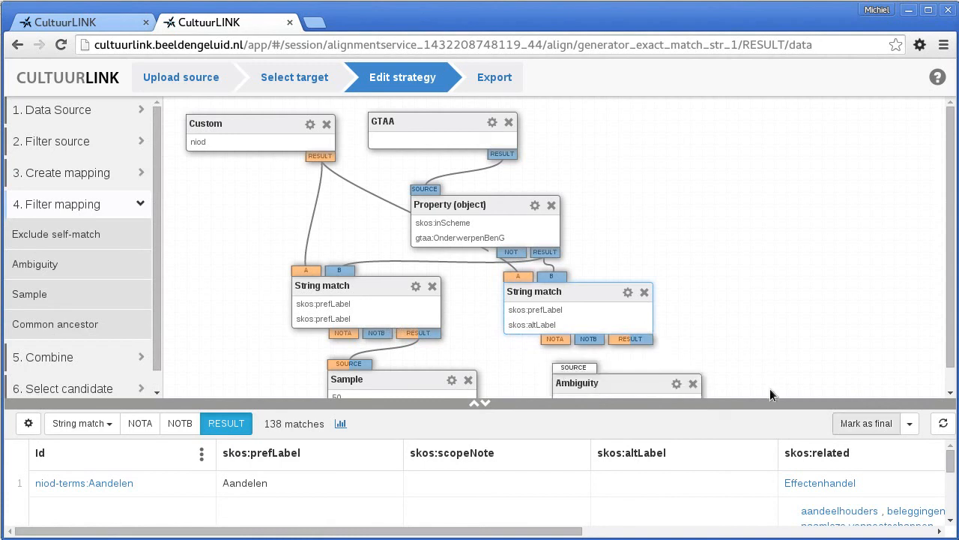
pyautogui.moveTo(756, 401); pyautogui.dragTo(752, 517)
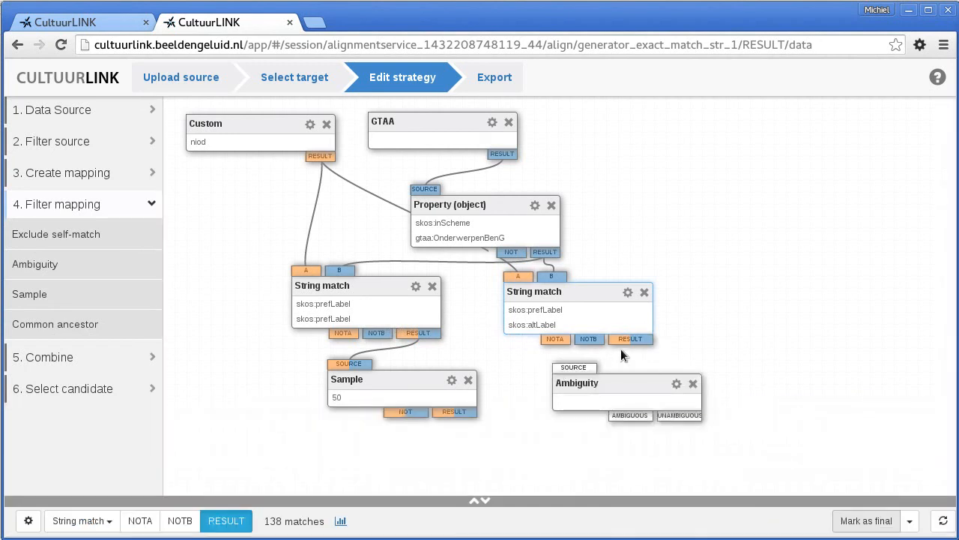
pyautogui.moveTo(628, 339); pyautogui.dragTo(570, 367)
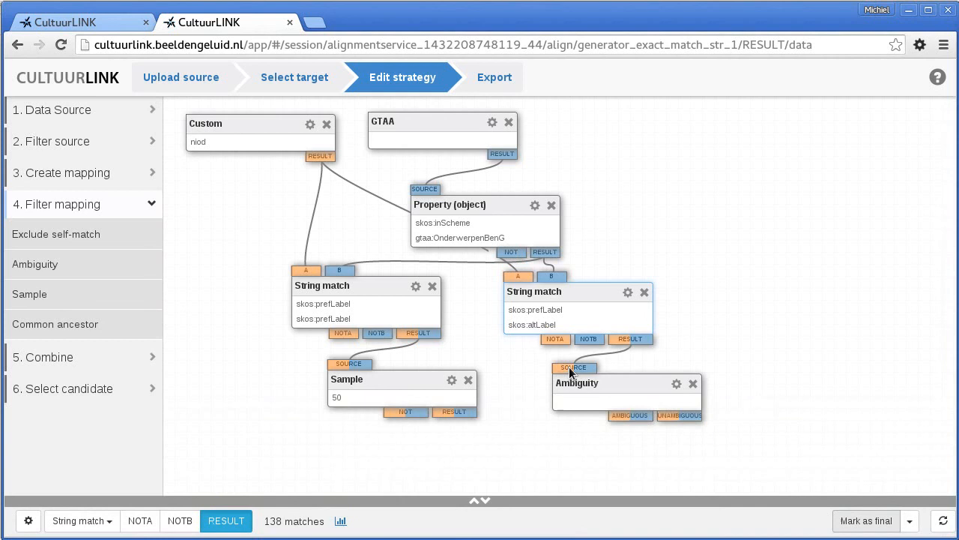
# View the Ambiguity block's unambiguous and ambiguous matches in an enlarged results area.
pyautogui.click(617, 388)
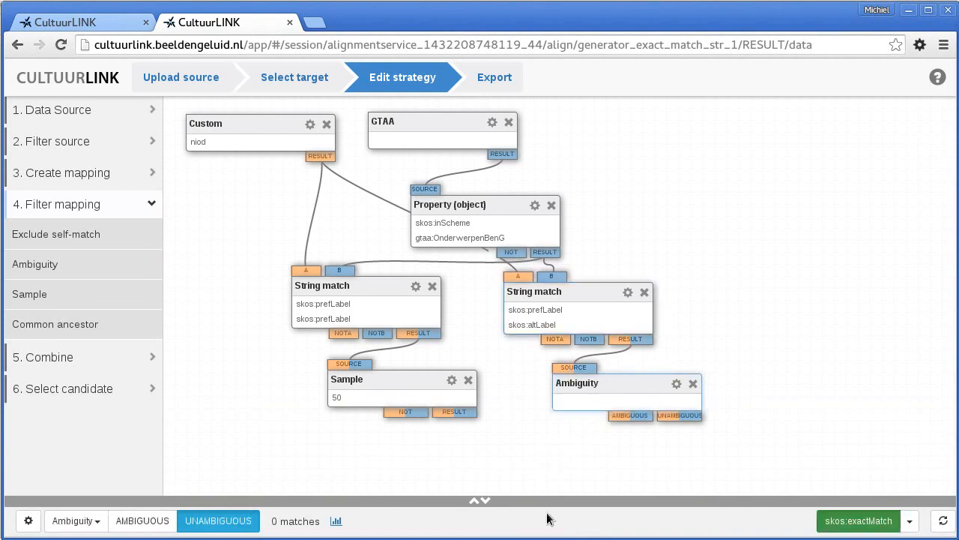
pyautogui.moveTo(542, 500); pyautogui.dragTo(580, 165)
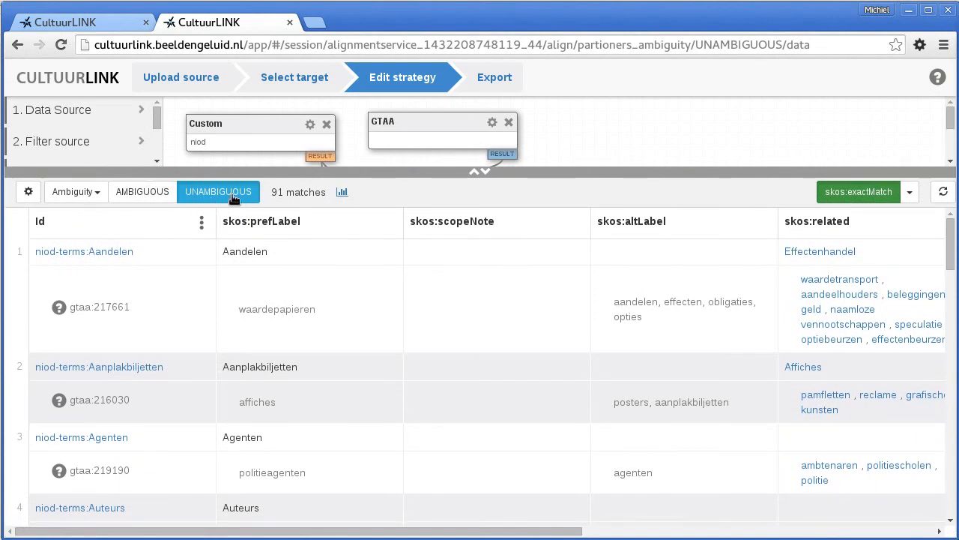
pyautogui.click(142, 192)
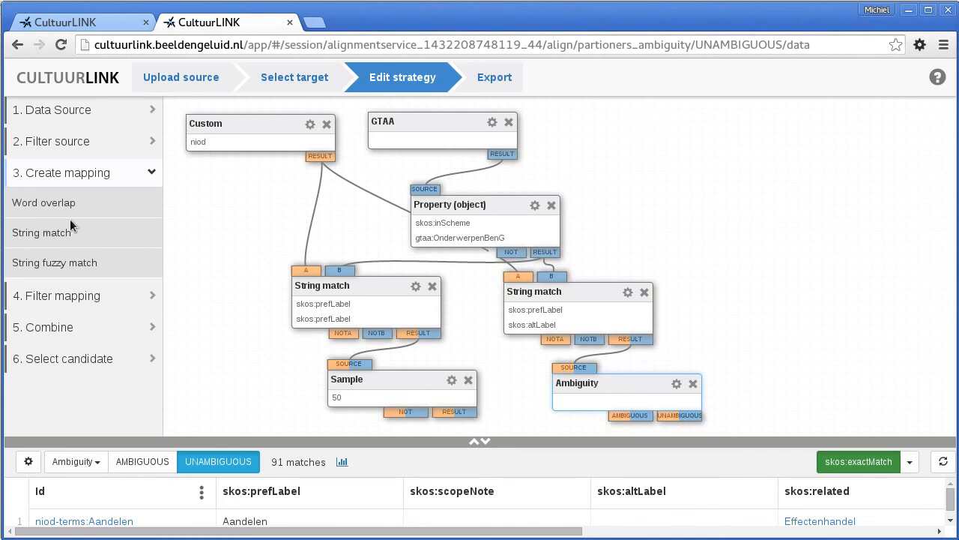
# Add a third String match block, connecting the Custom result to input A and the Property (object) filter's result to B.
pyautogui.moveTo(50, 234); pyautogui.dragTo(735, 285)
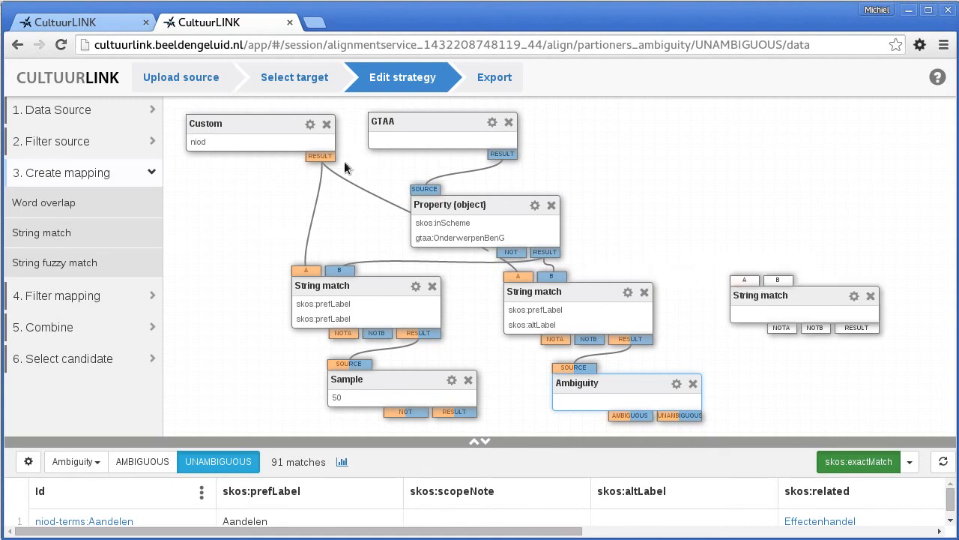
pyautogui.moveTo(320, 156); pyautogui.dragTo(746, 282)
pyautogui.moveTo(547, 256); pyautogui.dragTo(779, 280)
# Configure the third String match to compare skos:prefLabel with rdfs:label, using snowball-dutch stemming.
pyautogui.click(854, 296)
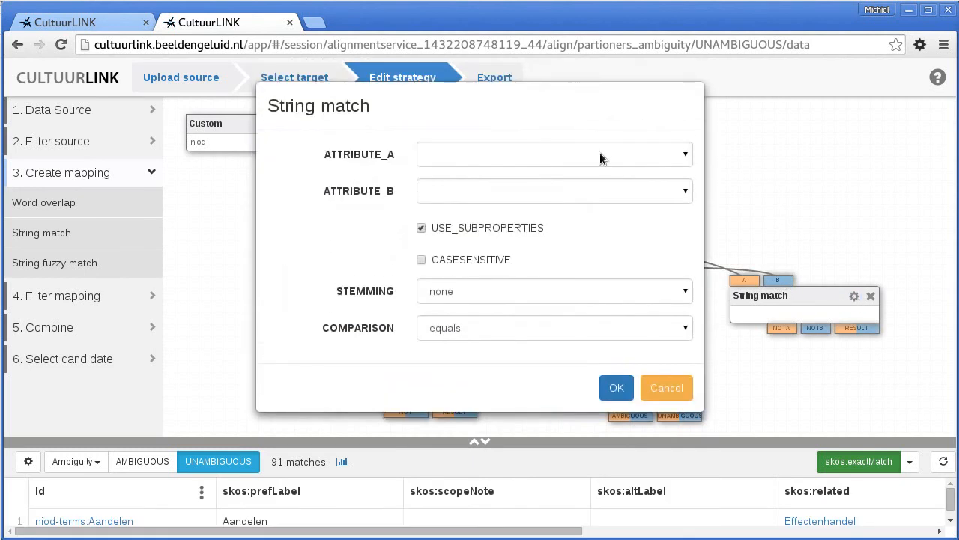
pyautogui.click(550, 155)
pyautogui.click(526, 342)
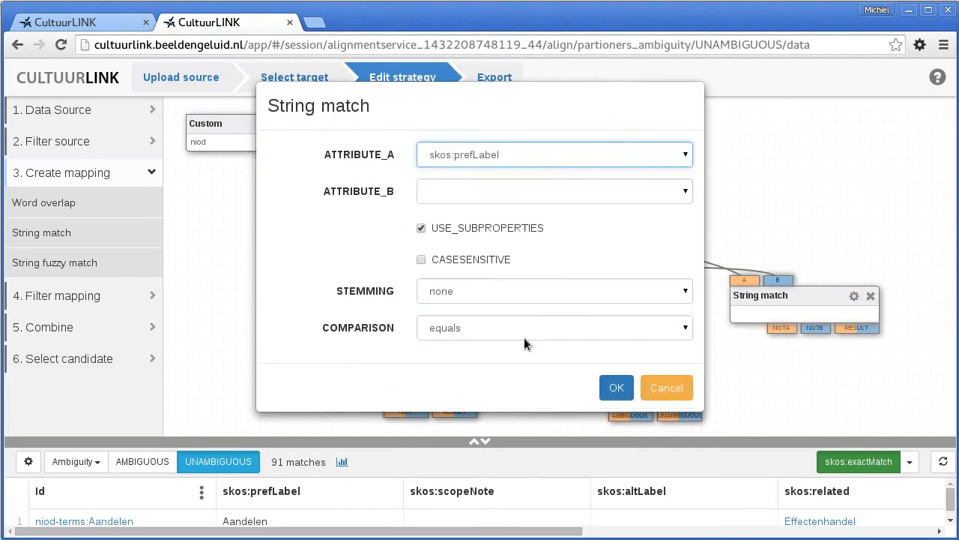
pyautogui.click(563, 192)
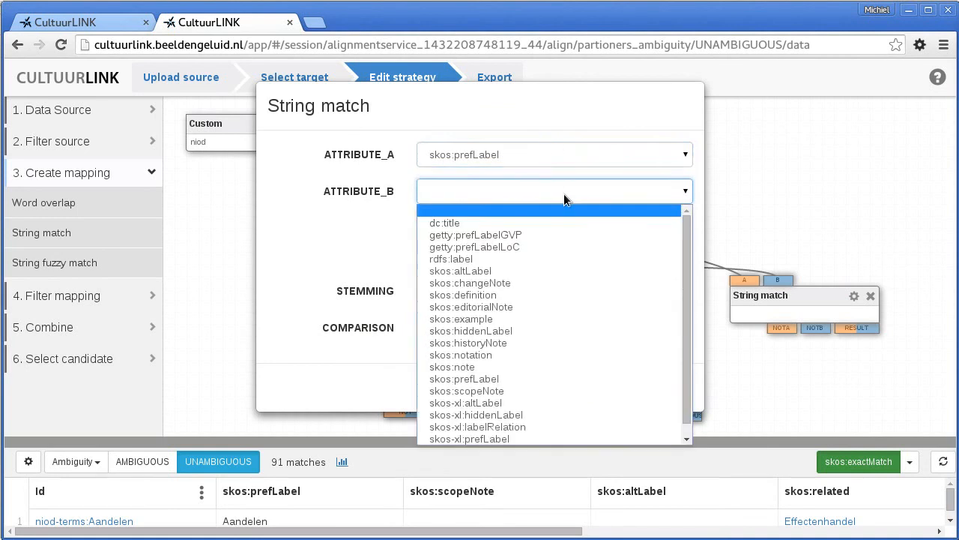
pyautogui.click(538, 260)
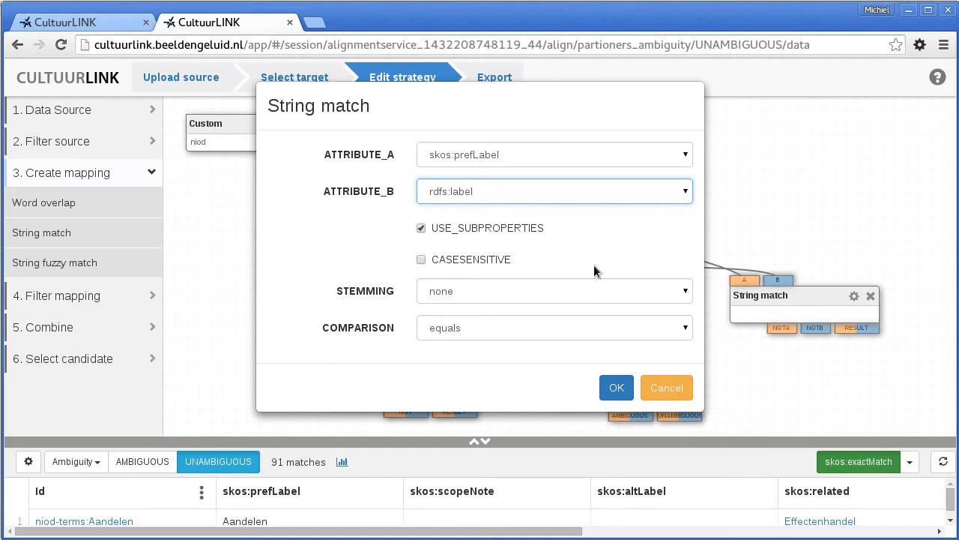
pyautogui.click(488, 292)
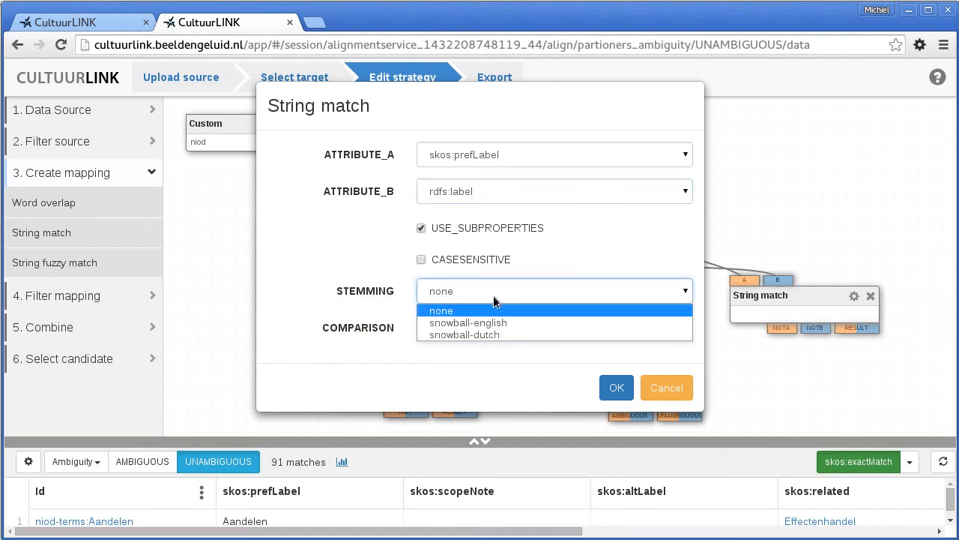
pyautogui.click(510, 334)
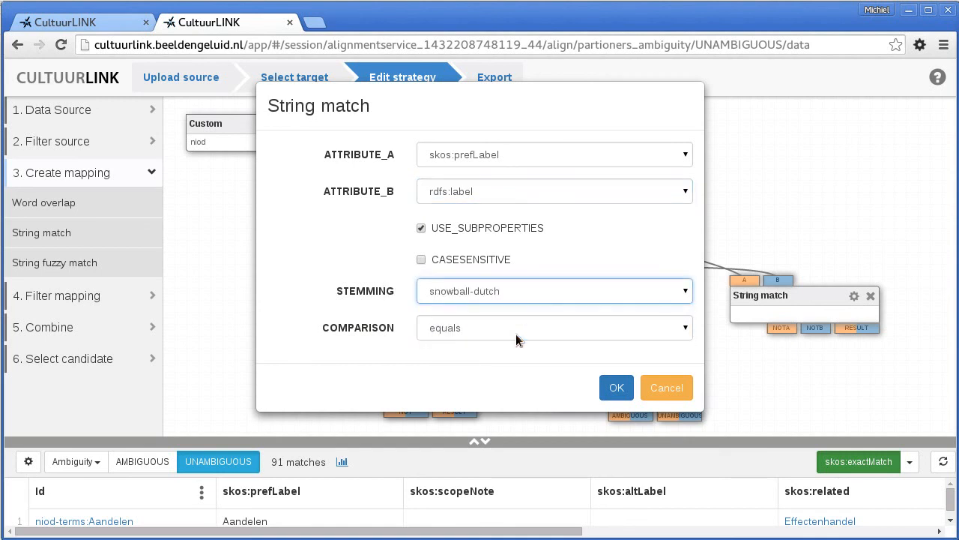
pyautogui.click(616, 388)
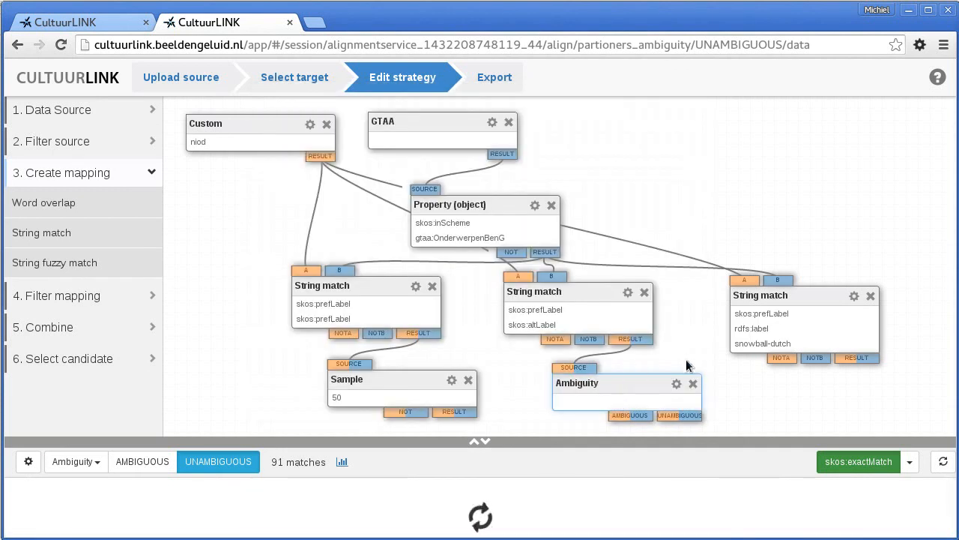
# Enlarge and examine the third String match's results for concepts that the earlier matches already covered.
pyautogui.click(814, 298)
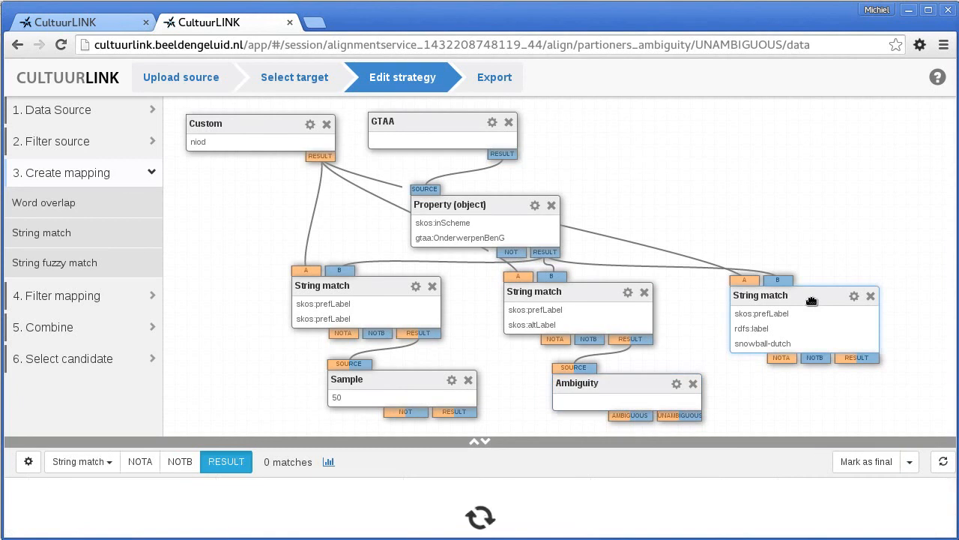
pyautogui.click(647, 337)
pyautogui.moveTo(539, 442); pyautogui.dragTo(554, 86)
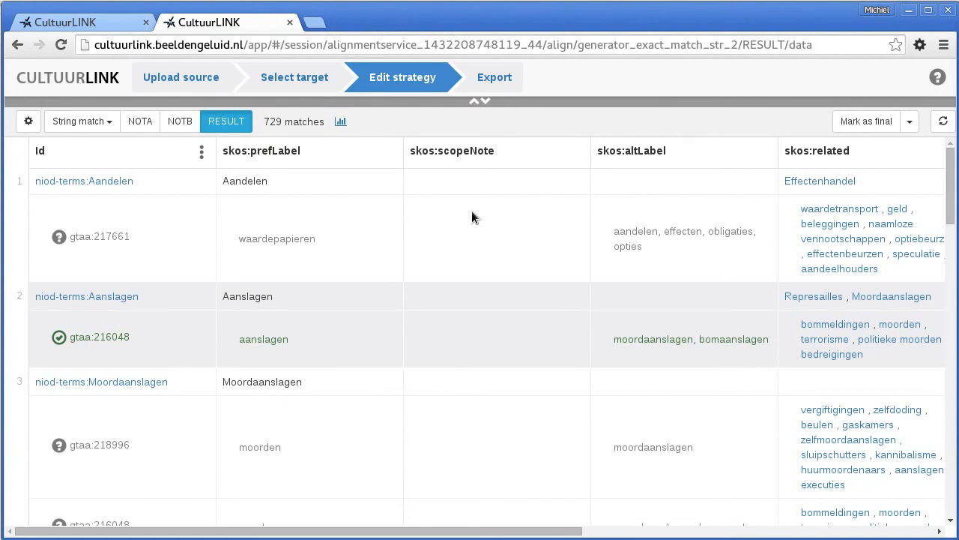
pyautogui.scroll(-1, 472, 211)
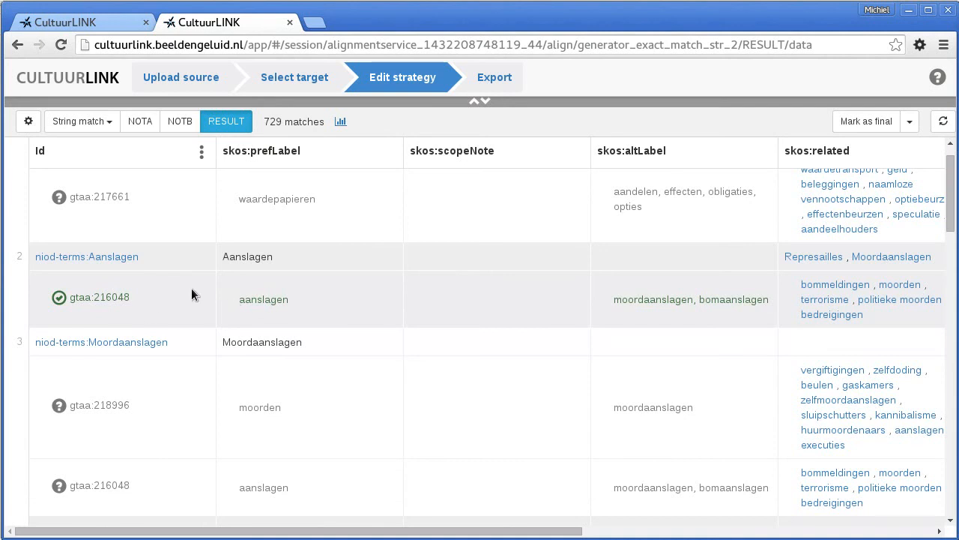
pyautogui.scroll(-1, 377, 292)
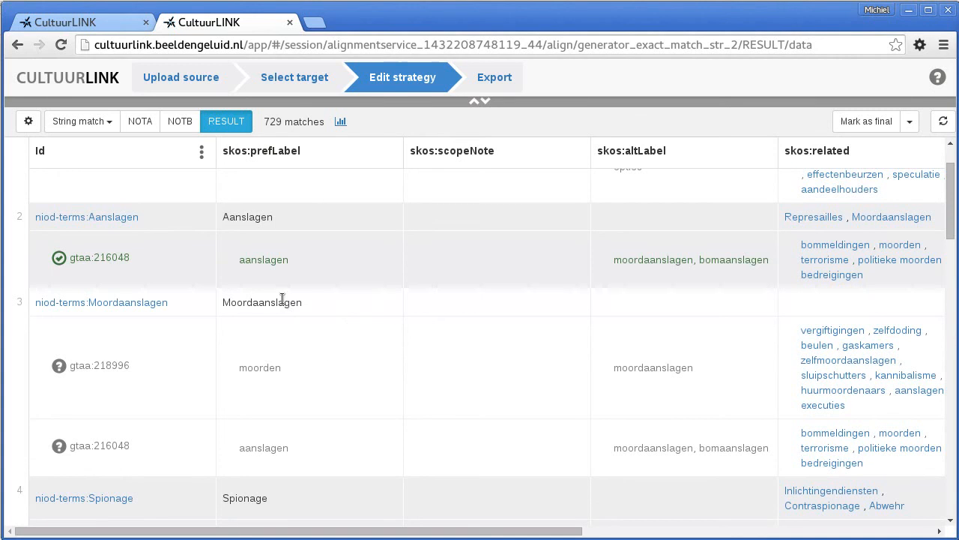
pyautogui.scroll(2, 391, 355)
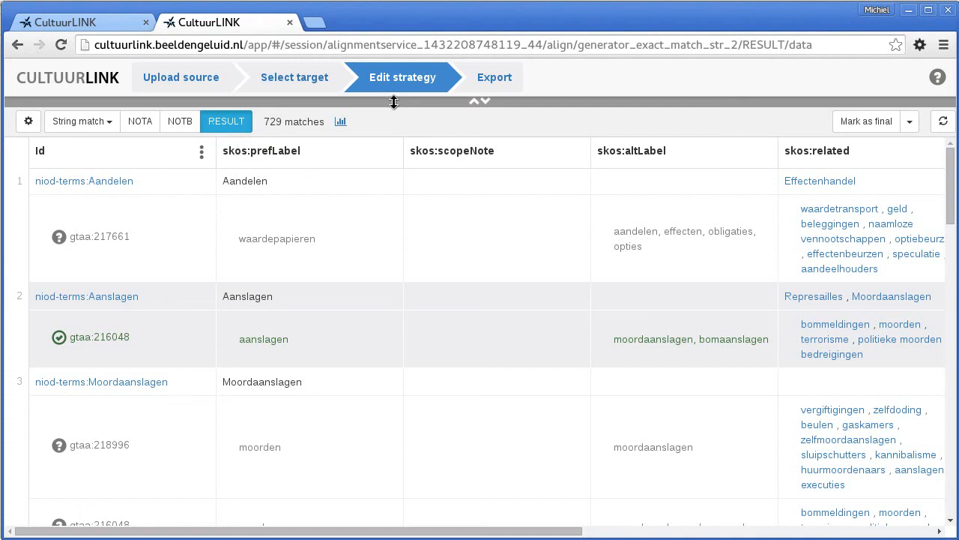
# Return to the canvas and remove the connections from Custom to the second and third String match blocks.
pyautogui.moveTo(394, 102); pyautogui.dragTo(420, 417)
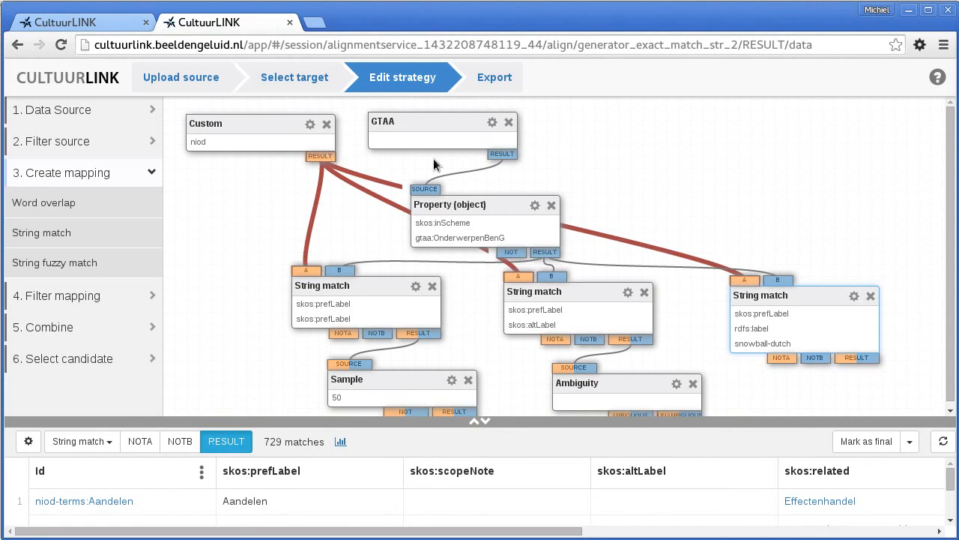
pyautogui.click(634, 243)
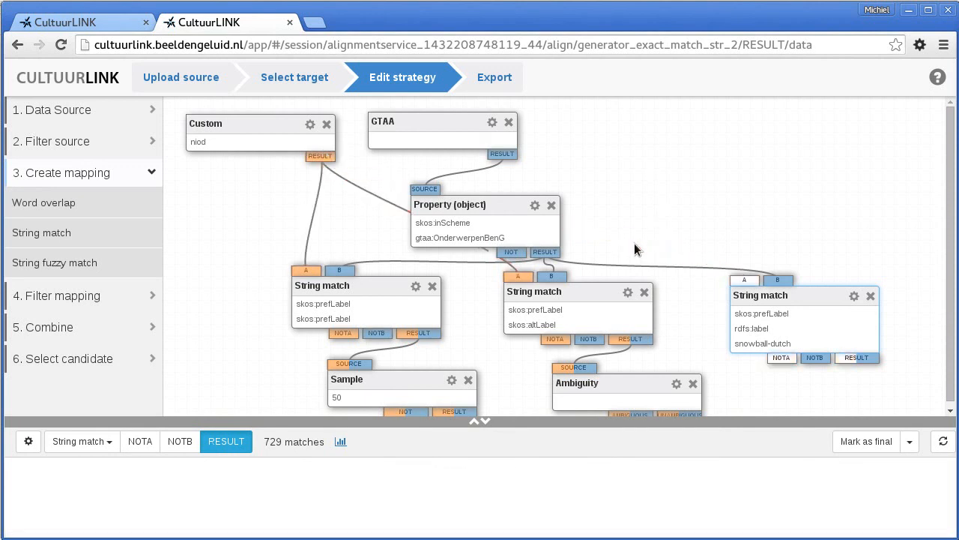
pyautogui.click(364, 191)
# Chain the String match blocks by connecting the first's NOTA to the second's input A and the second's NOTA to the third's.
pyautogui.moveTo(342, 332); pyautogui.dragTo(518, 273)
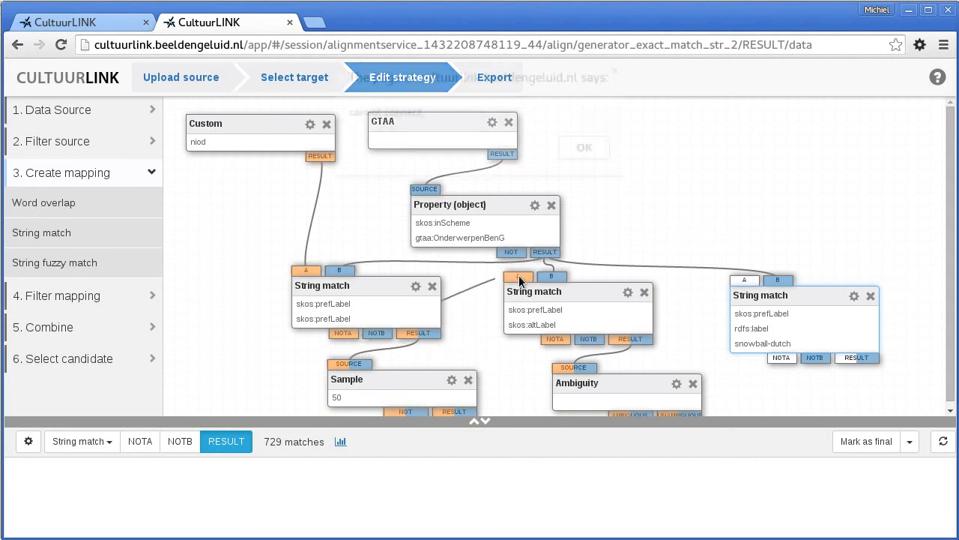
pyautogui.click(589, 150)
pyautogui.moveTo(344, 332); pyautogui.dragTo(517, 274)
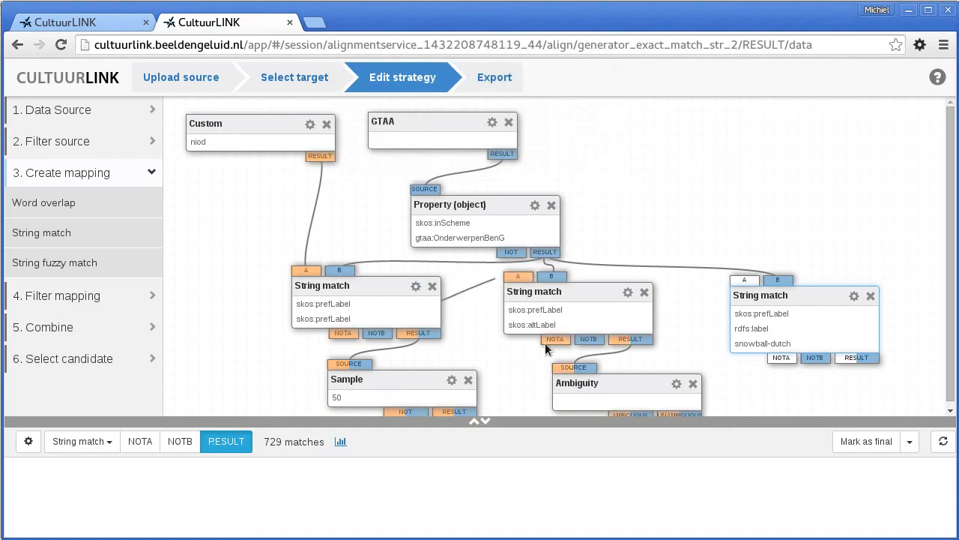
pyautogui.moveTo(557, 337); pyautogui.dragTo(747, 285)
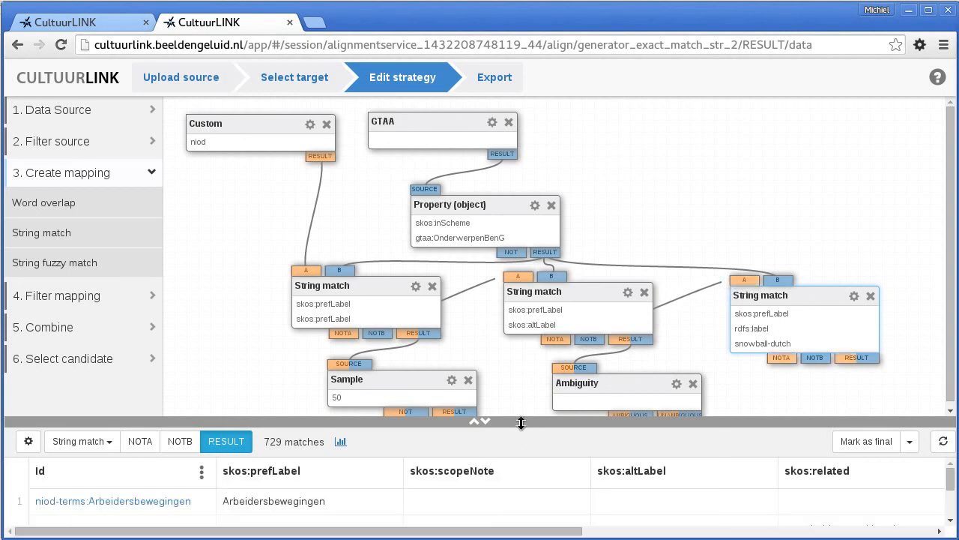
# Enlarge and review the matches the third String match finds for the remaining niod concepts.
pyautogui.moveTo(520, 422); pyautogui.dragTo(541, 89)
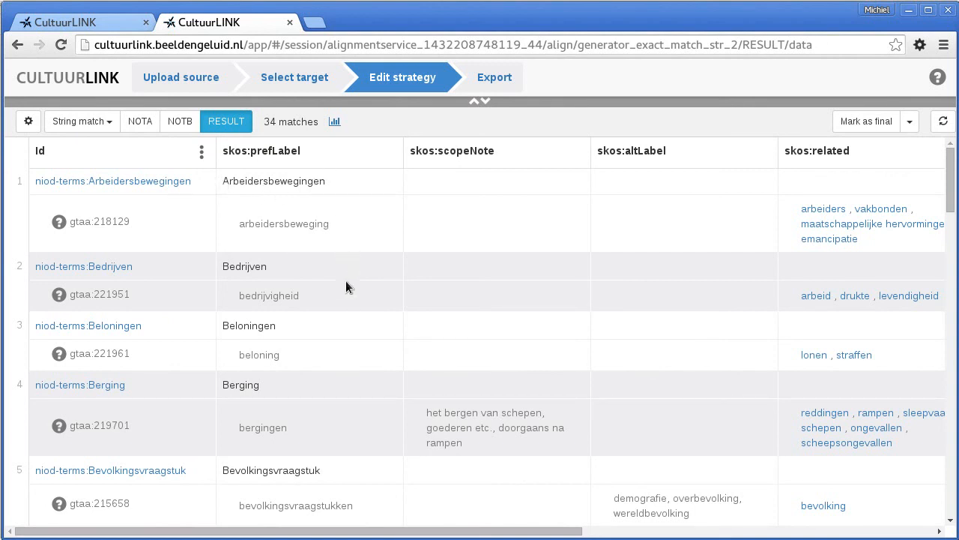
pyautogui.scroll(-2, 347, 281)
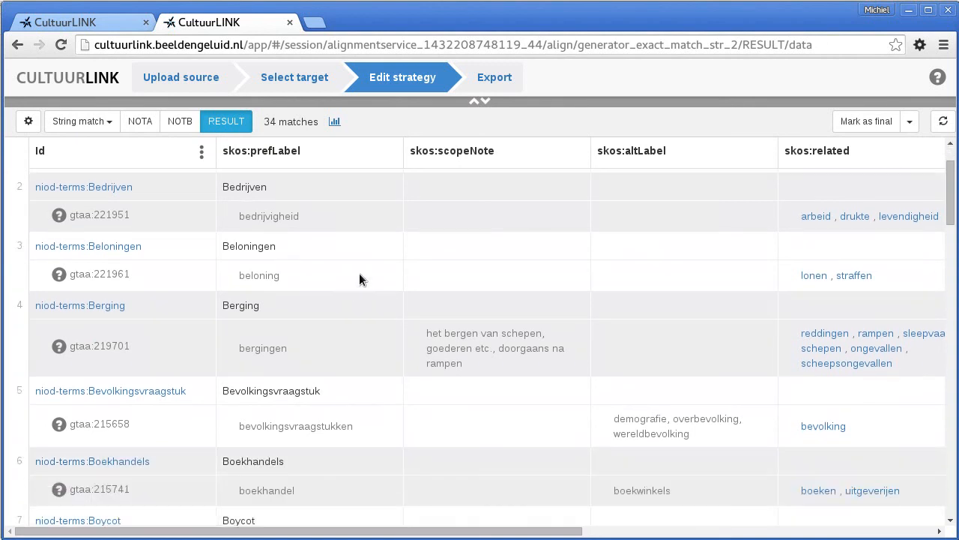
pyautogui.scroll(2, 382, 282)
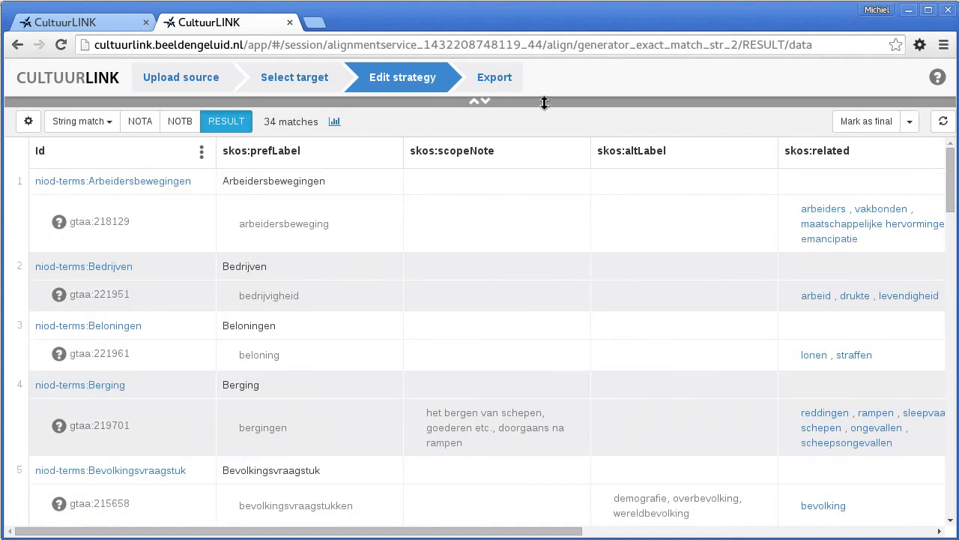
# Add a String fuzzy match block, feeding the third String match's NOTA into A and the Property (object) result into B.
pyautogui.moveTo(545, 106); pyautogui.dragTo(860, 283)
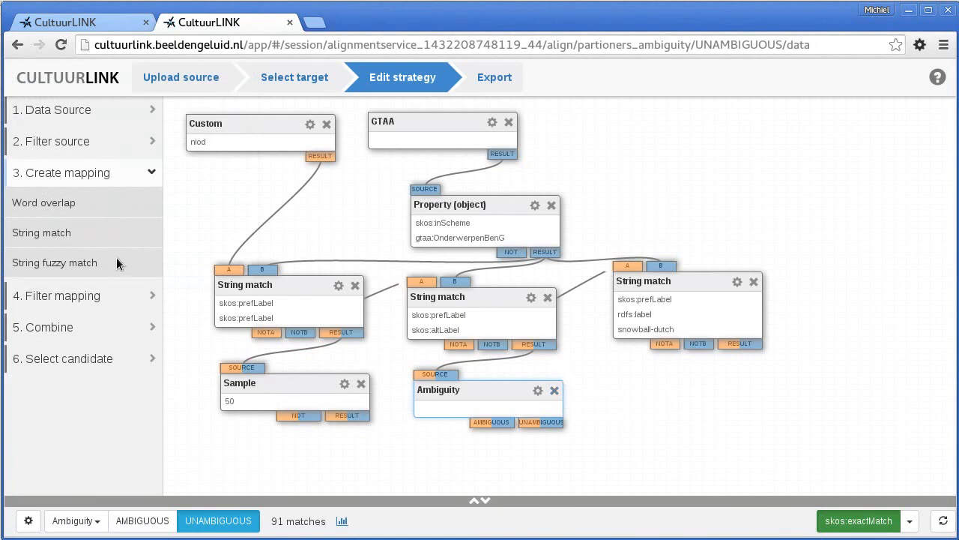
pyautogui.moveTo(42, 262); pyautogui.dragTo(825, 280)
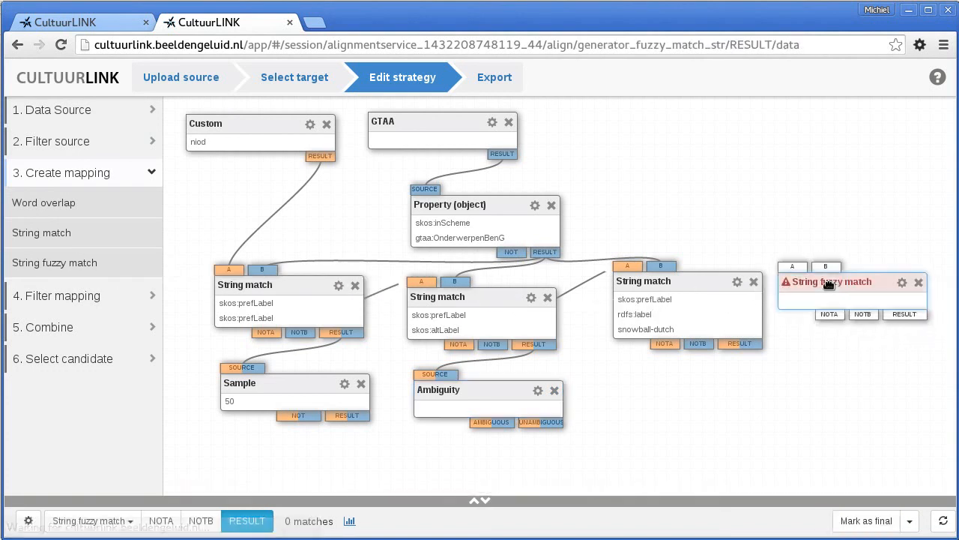
pyautogui.moveTo(740, 344); pyautogui.dragTo(792, 266)
pyautogui.moveTo(554, 254); pyautogui.dragTo(830, 266)
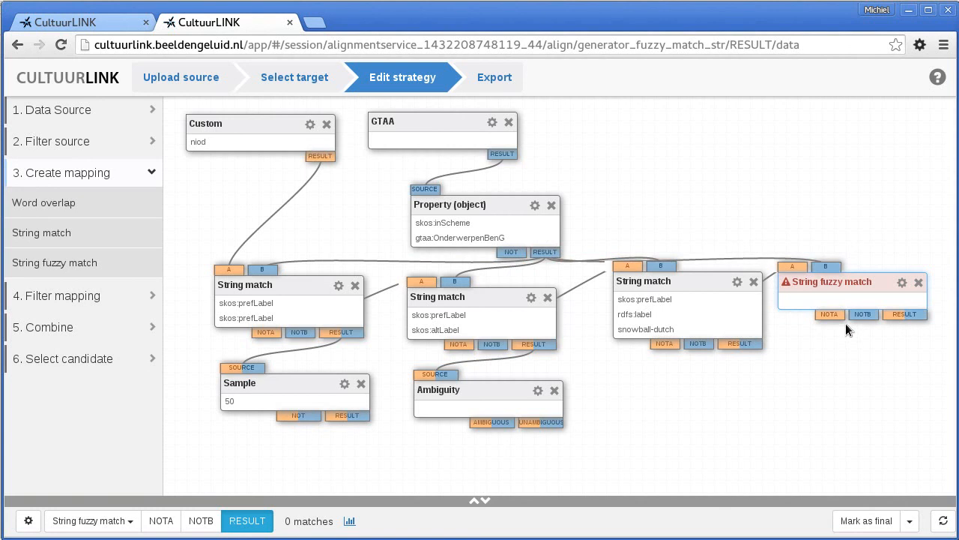
# Configure the String fuzzy match to compare skos:prefLabel with rdfs:label.
pyautogui.click(901, 283)
pyautogui.click(551, 156)
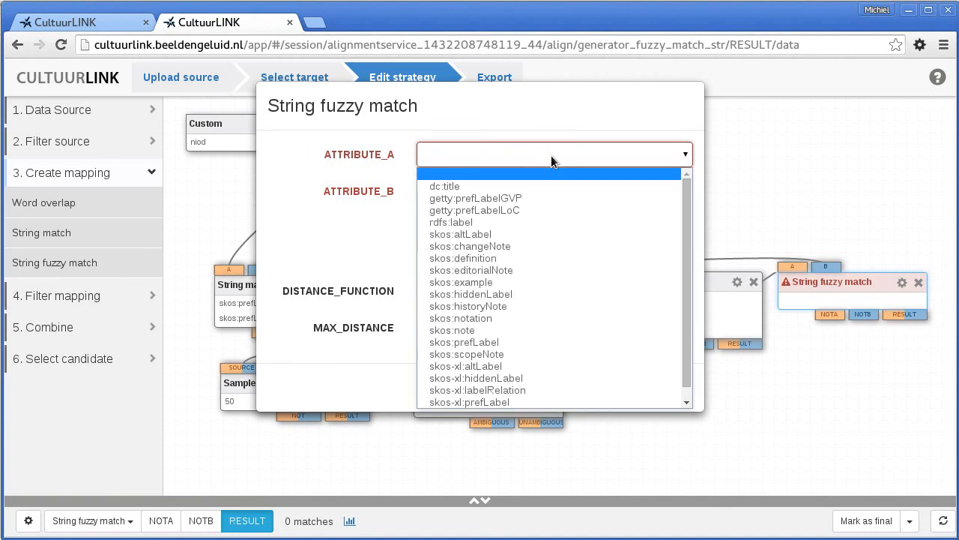
pyautogui.click(499, 342)
pyautogui.click(504, 195)
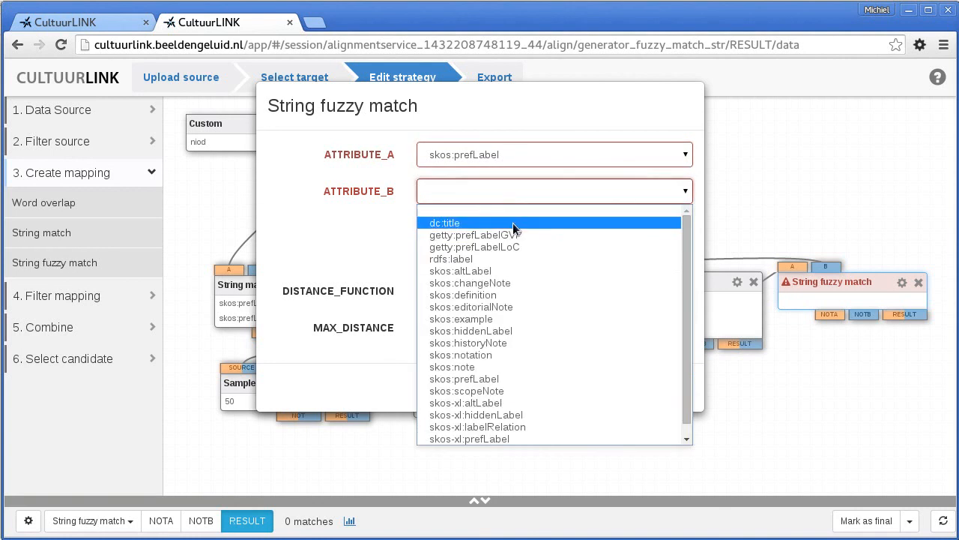
pyautogui.click(483, 259)
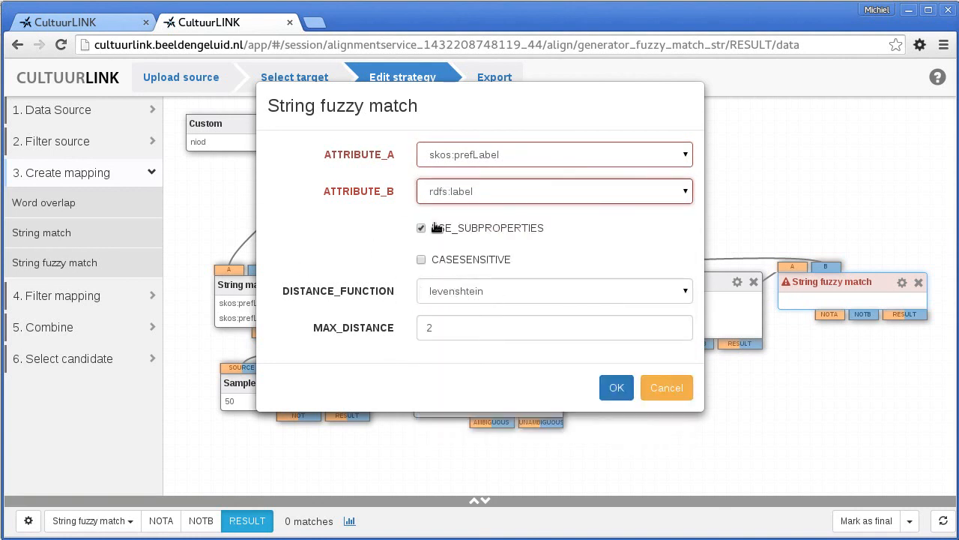
pyautogui.click(611, 390)
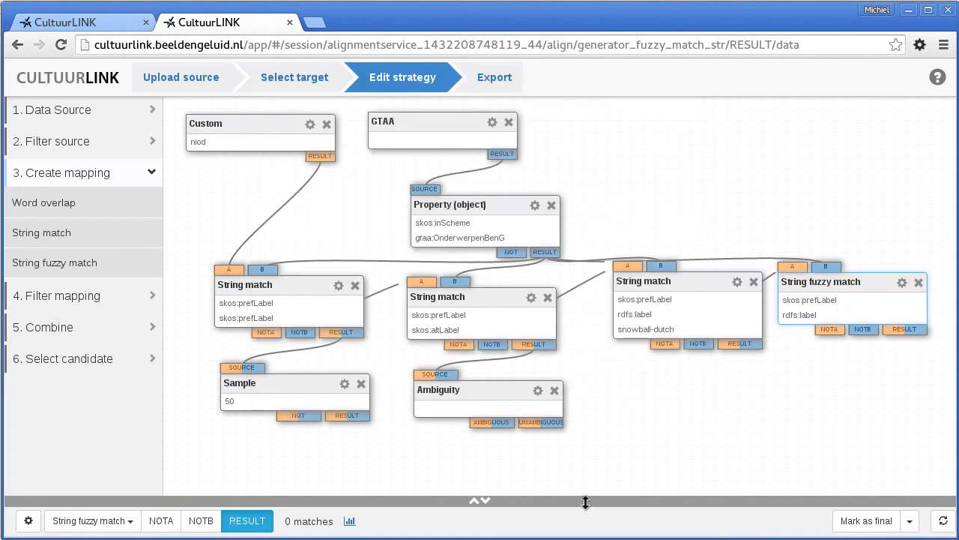
# Enlarge and review the String fuzzy match results to judge the quality of the matches.
pyautogui.moveTo(586, 501); pyautogui.dragTo(579, 173)
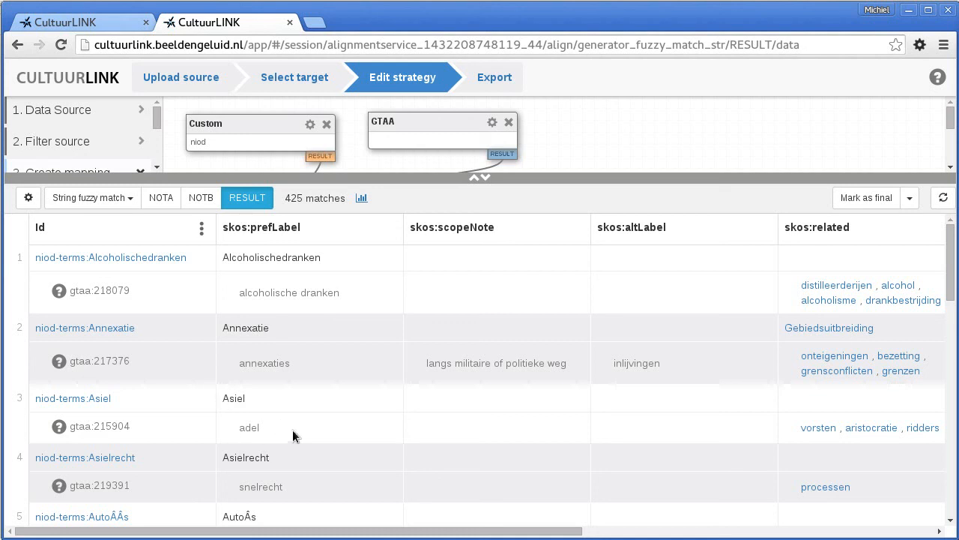
pyautogui.scroll(-1, 327, 430)
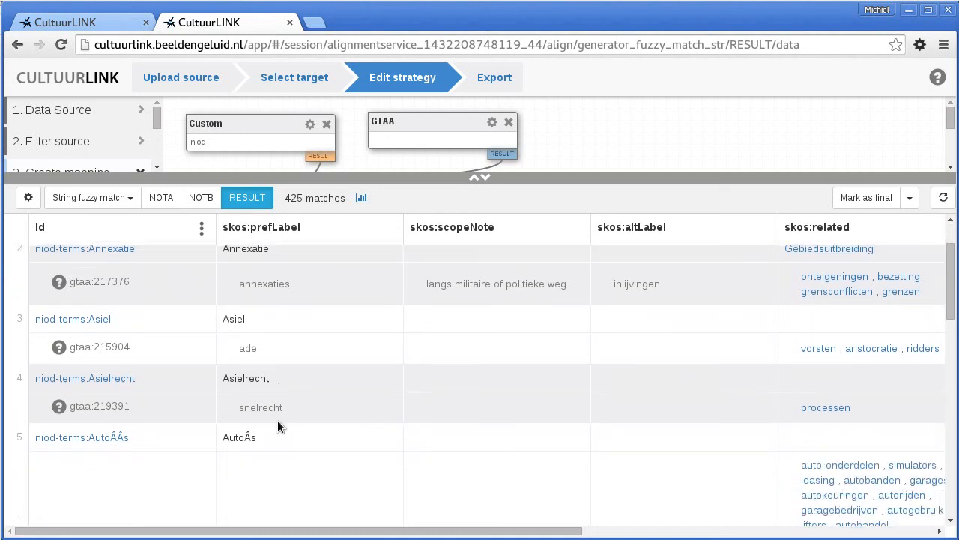
pyautogui.scroll(-8, 278, 424)
pyautogui.scroll(-2, 323, 429)
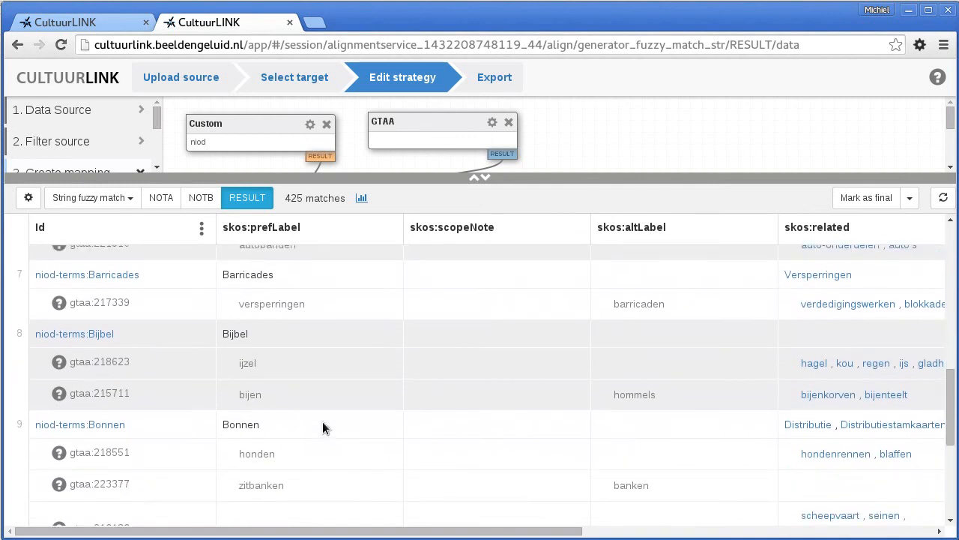
pyautogui.scroll(-2, 369, 423)
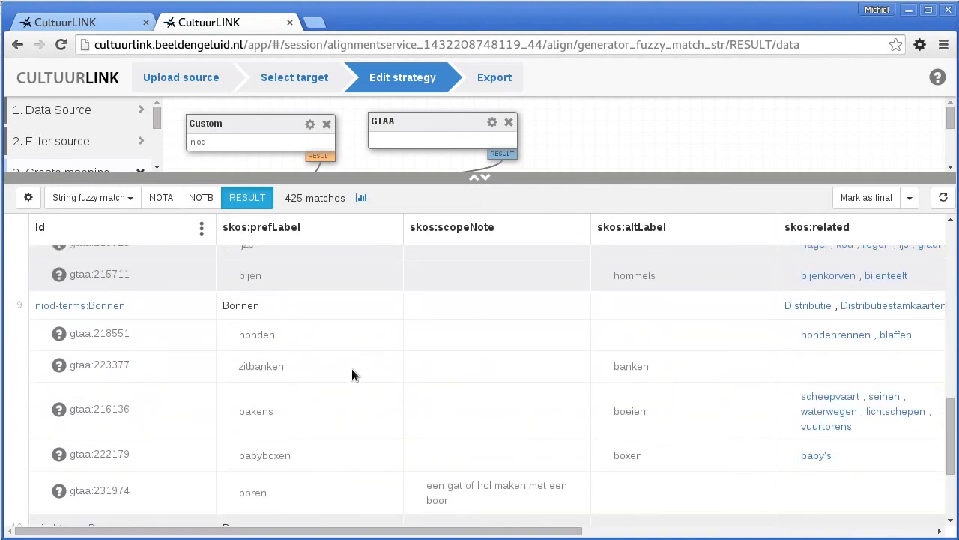
pyautogui.scroll(-4, 352, 369)
pyautogui.scroll(20, 360, 367)
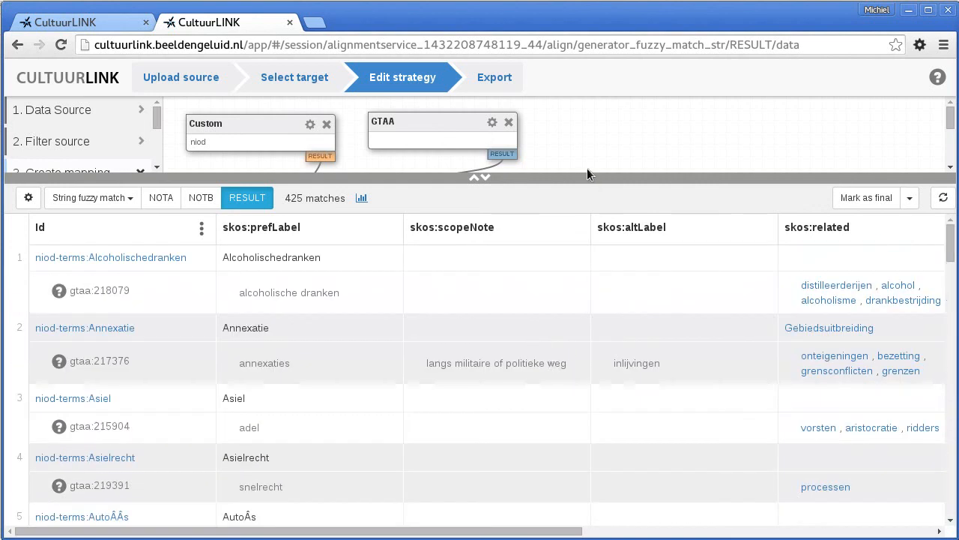
# Set the String fuzzy match's MAX_DISTANCE to 1.
pyautogui.moveTo(591, 178); pyautogui.dragTo(606, 465)
pyautogui.click(902, 283)
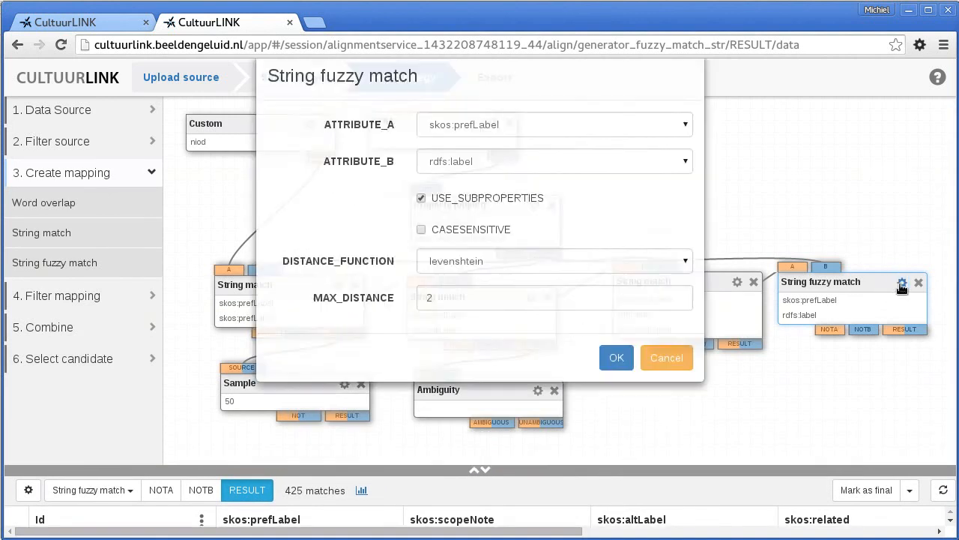
pyautogui.click(459, 326)
pyautogui.doubleClick(460, 327)
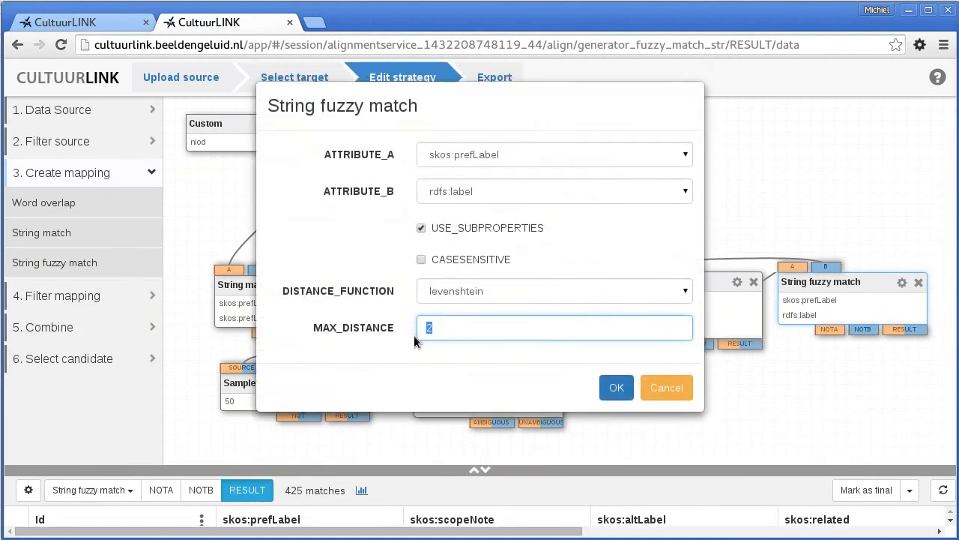
pyautogui.write('1')
pyautogui.click(340, 357)
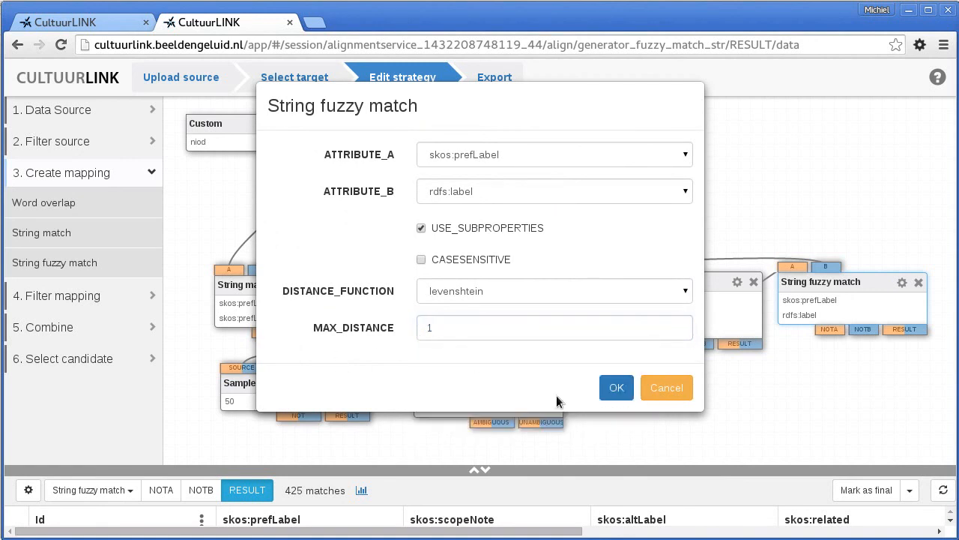
pyautogui.click(616, 386)
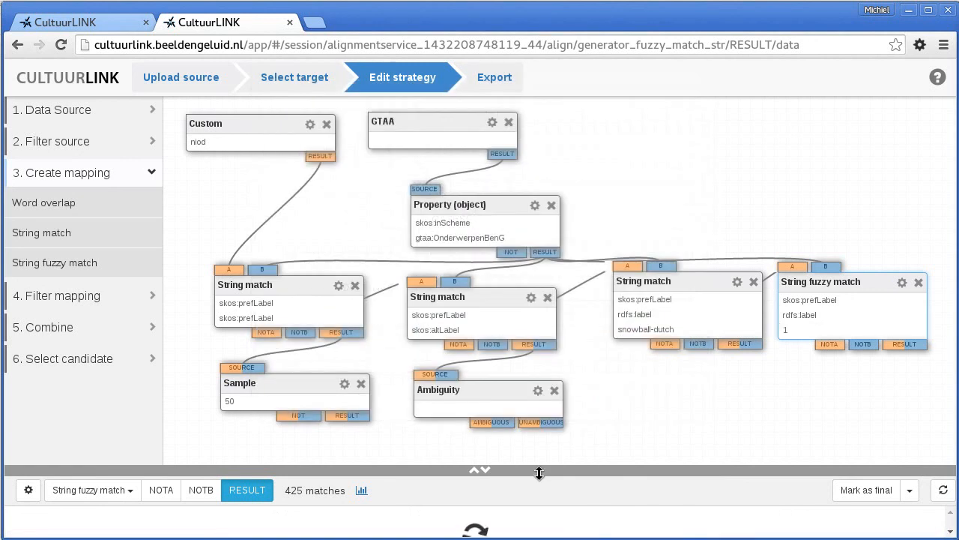
# Enlarge the fuzzy match results and reject autobanden for Autobanen and versperringen for Barricades.
pyautogui.moveTo(539, 469); pyautogui.dragTo(536, 278)
pyautogui.moveTo(537, 175); pyautogui.dragTo(538, 170)
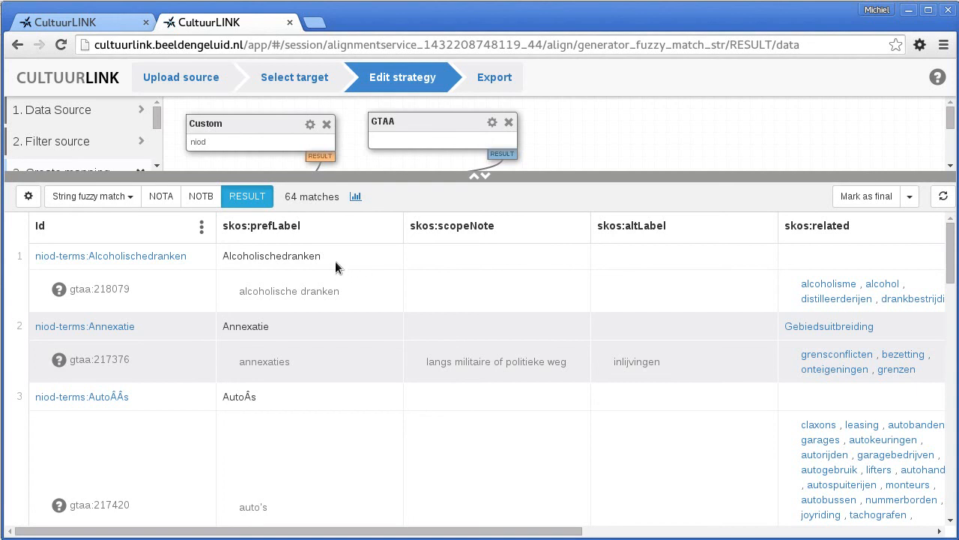
pyautogui.scroll(-3, 326, 291)
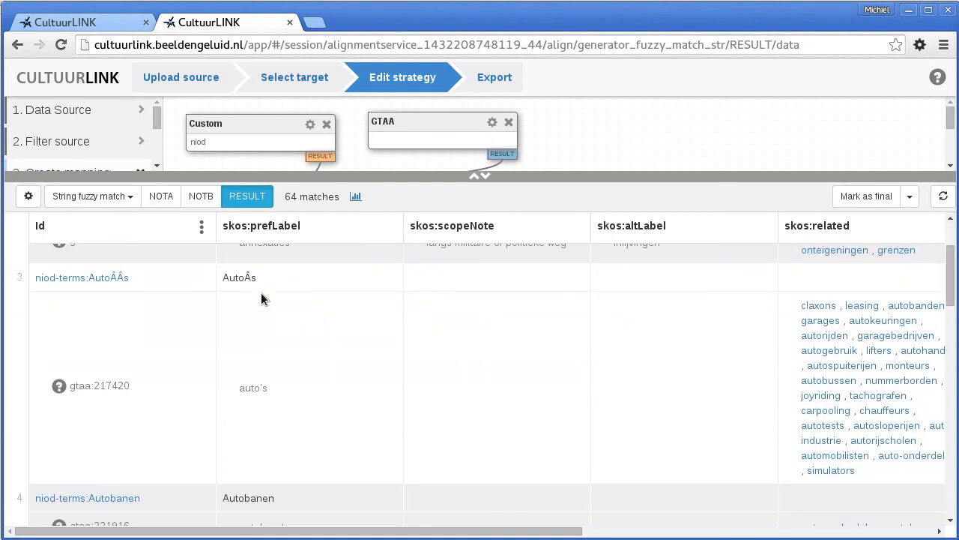
pyautogui.scroll(-5, 283, 352)
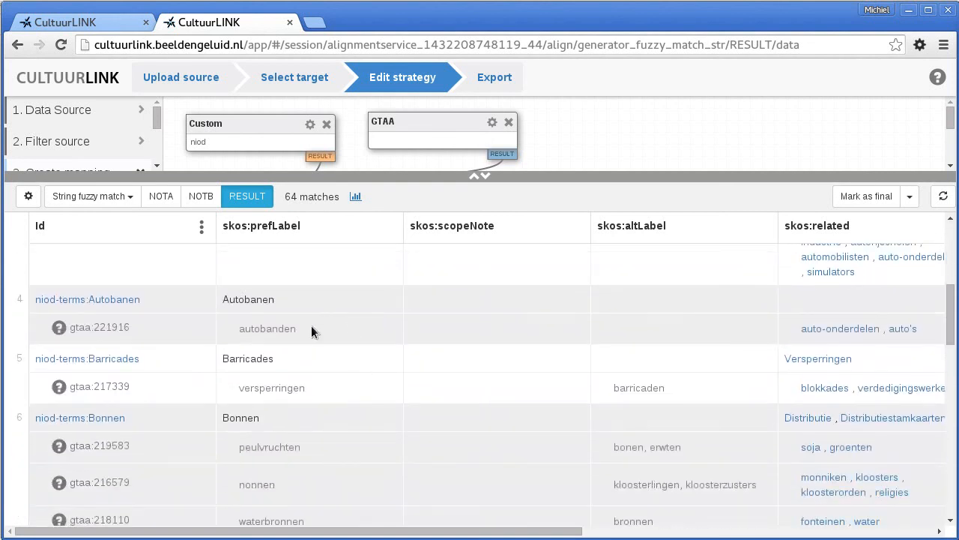
pyautogui.click(310, 334)
pyautogui.click(312, 331)
pyautogui.scroll(-1, 346, 371)
pyautogui.click(339, 348)
pyautogui.click(339, 350)
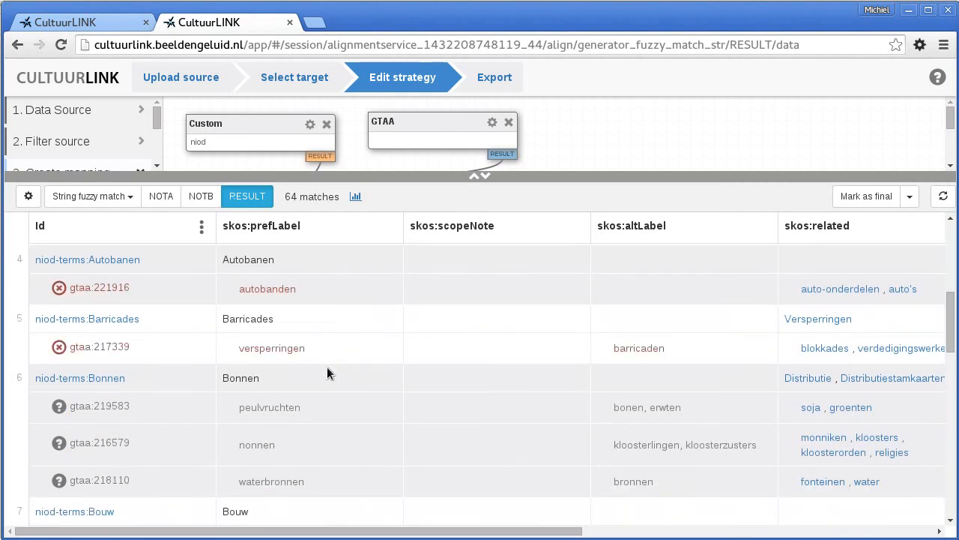
# Approve the fuzzy matches for Burgerlijkestand, Capitulatie and Castratie.
pyautogui.scroll(-7, 324, 409)
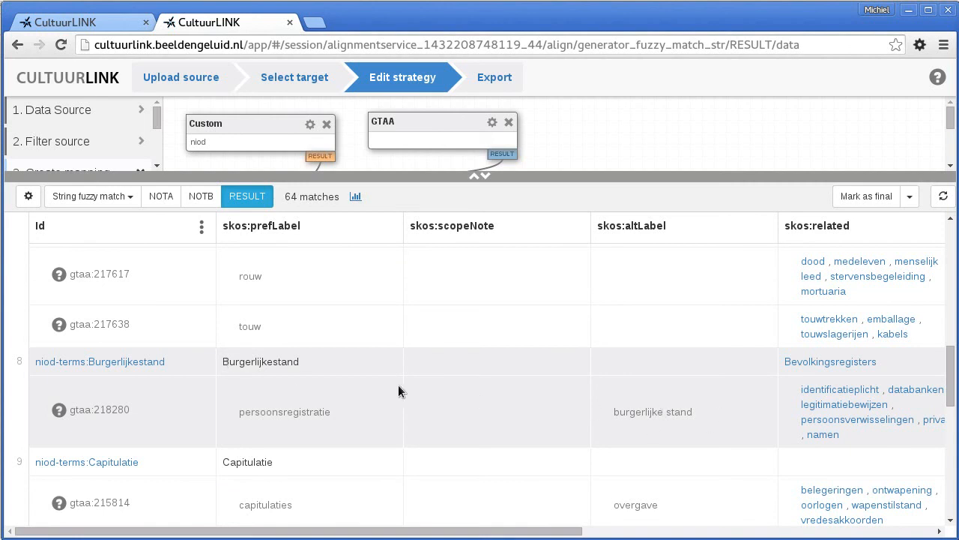
pyautogui.click(359, 408)
pyautogui.scroll(-1, 360, 409)
pyautogui.click(342, 455)
pyautogui.scroll(-4, 357, 418)
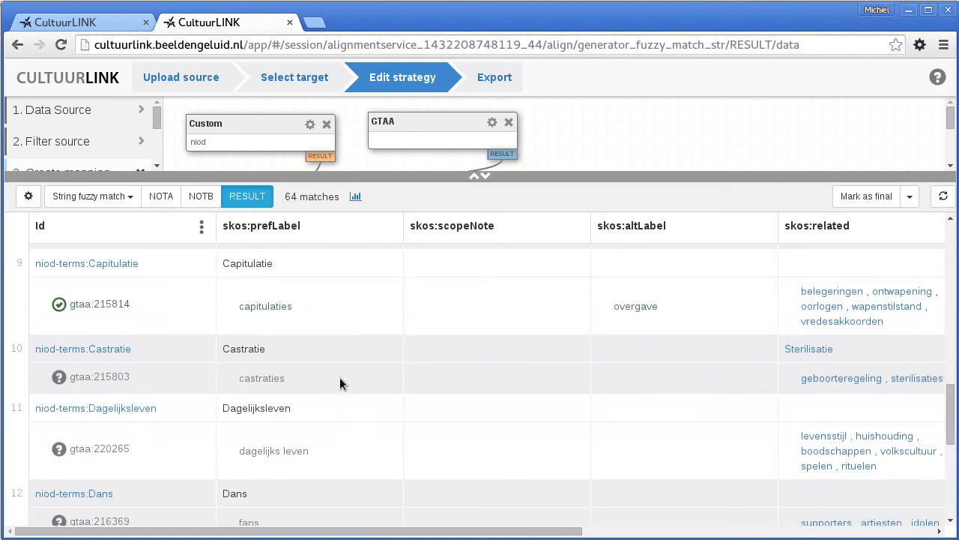
pyautogui.click(337, 380)
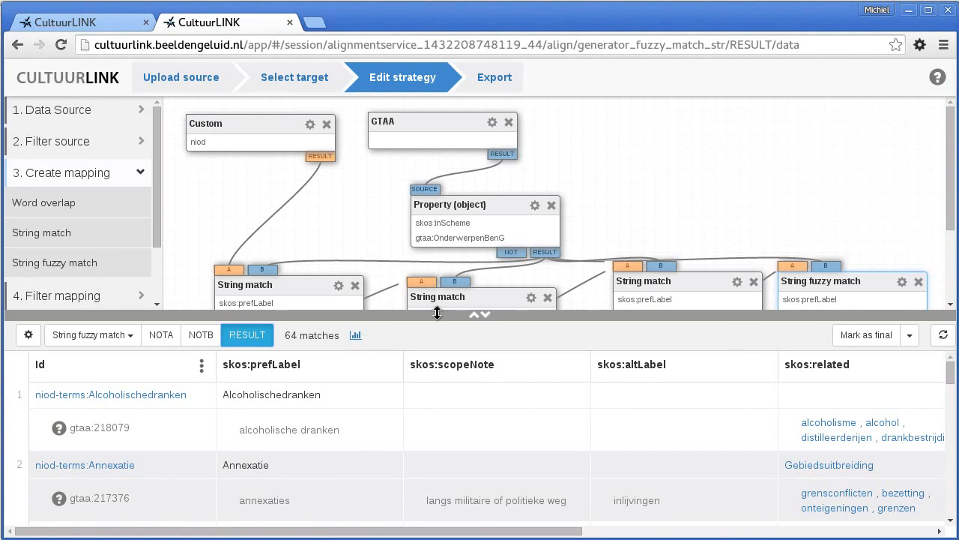
# Examine the String fuzzy match's NOTA output for the niod concepts left without a match.
pyautogui.click(160, 337)
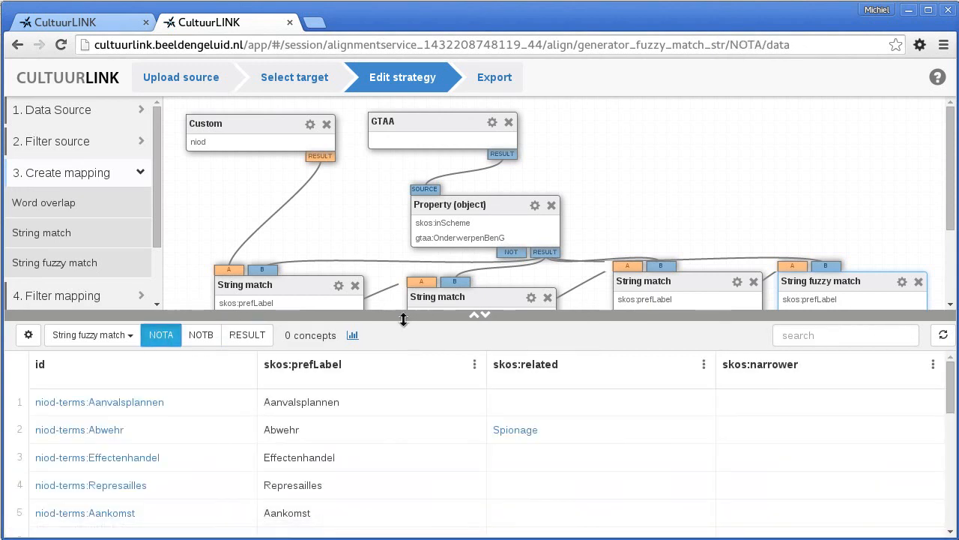
pyautogui.moveTo(399, 309); pyautogui.dragTo(390, 195)
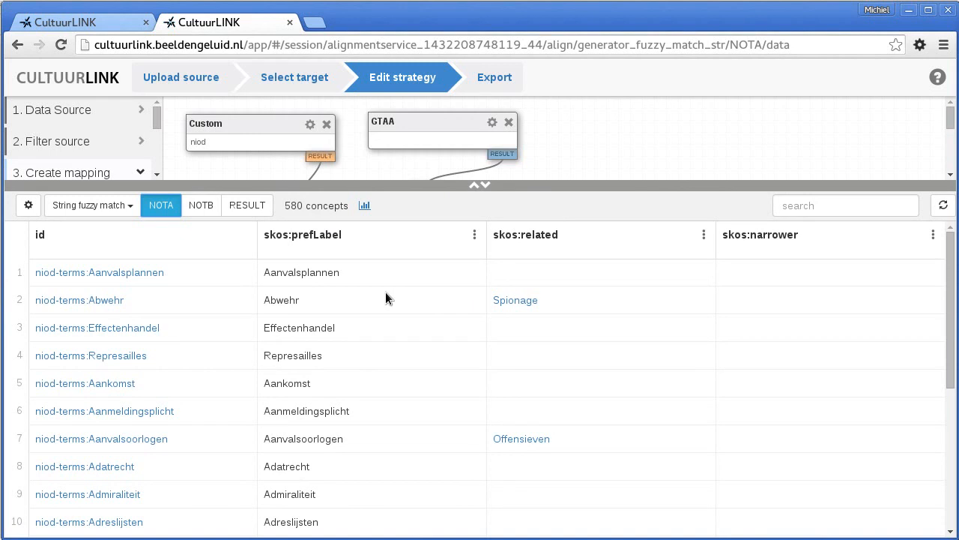
pyautogui.scroll(-3, 386, 298)
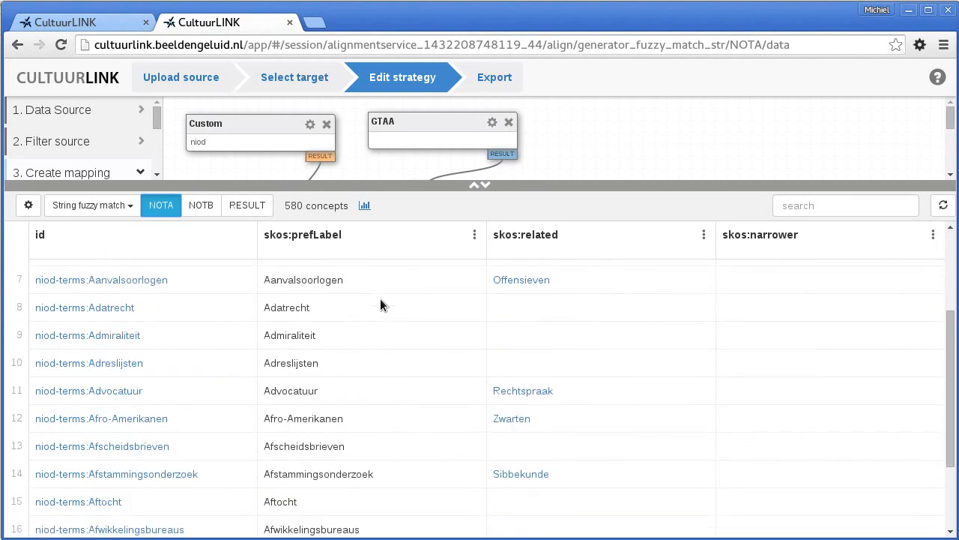
pyautogui.scroll(-1, 380, 310)
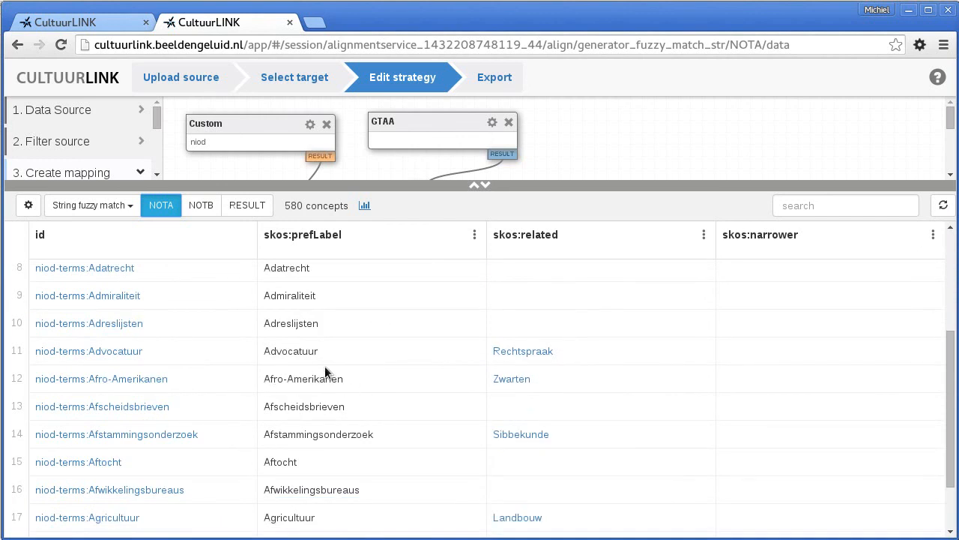
# Search the full GTAA source for "Afro" and check which concept schemes the found concepts belong to.
pyautogui.moveTo(383, 189); pyautogui.dragTo(384, 396)
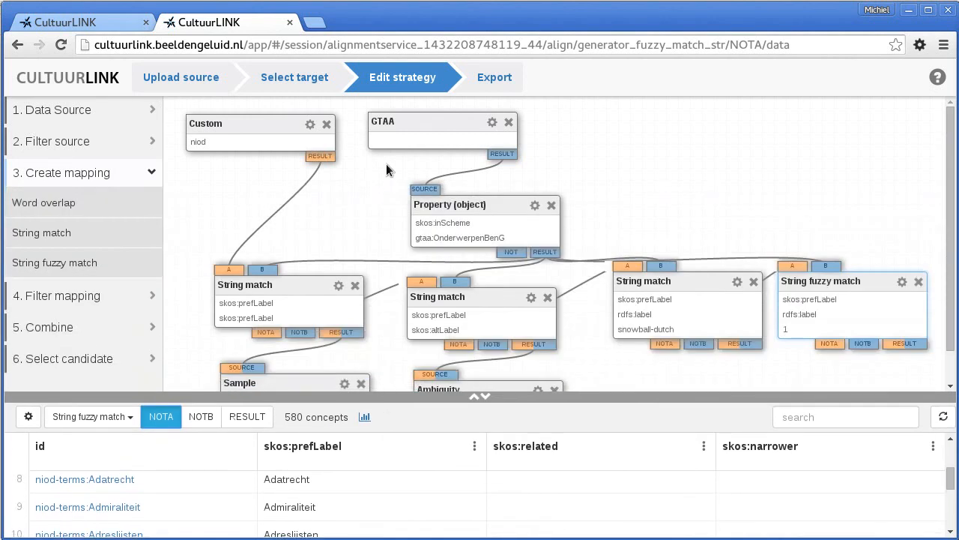
pyautogui.click(426, 124)
pyautogui.click(808, 418)
pyautogui.write('Afro')
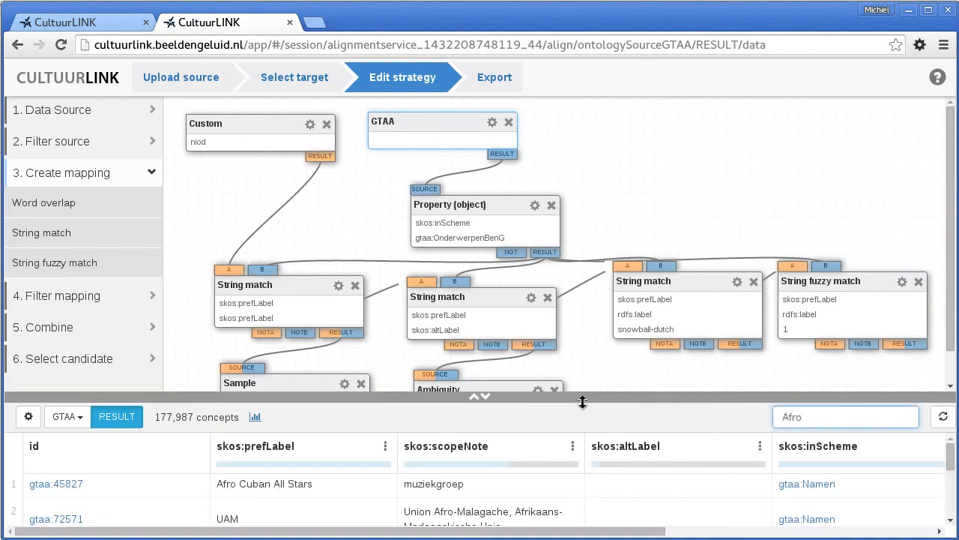
pyautogui.moveTo(570, 392); pyautogui.dragTo(547, 108)
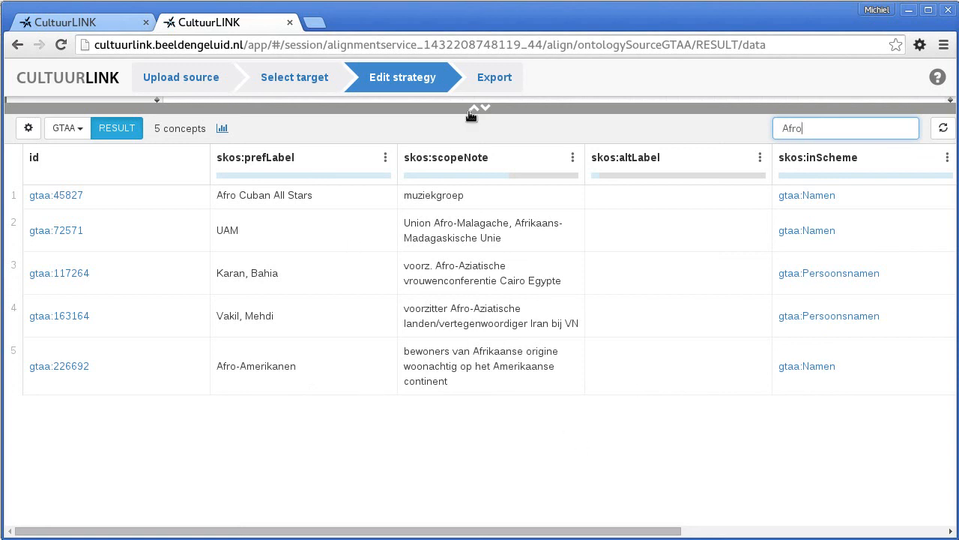
# Add a second Property (object) filter to the canvas and connect GTAA's RESULT to its source.
pyautogui.moveTo(439, 108); pyautogui.dragTo(439, 401)
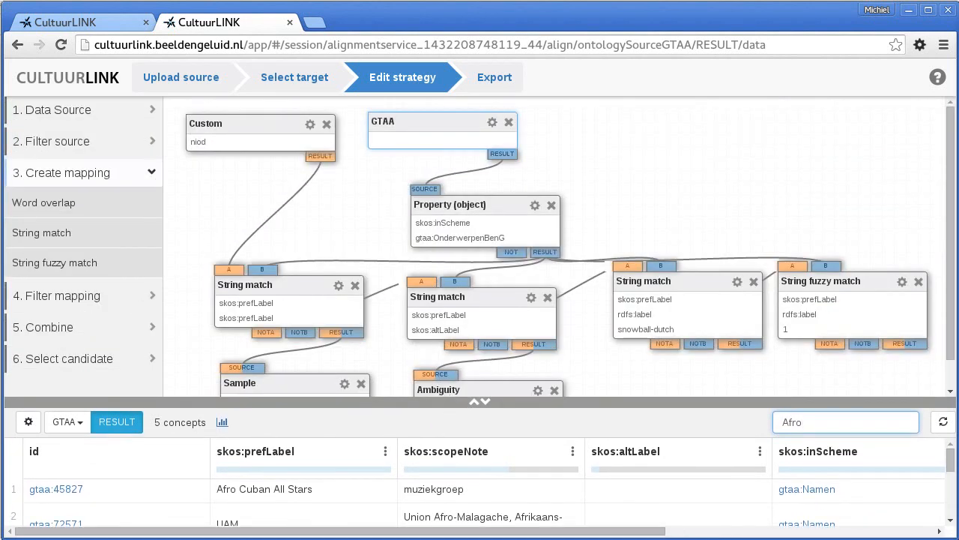
pyautogui.click(57, 144)
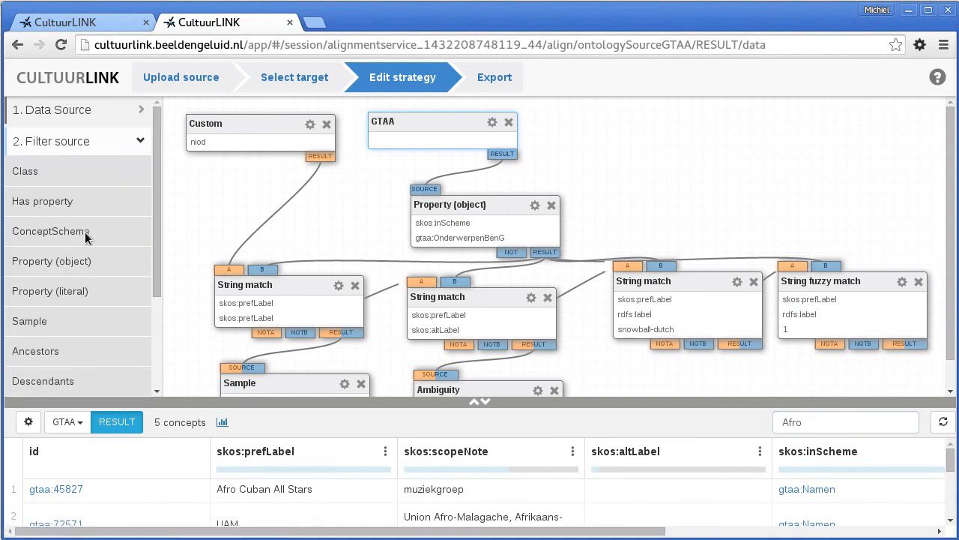
pyautogui.scroll(-1, 82, 228)
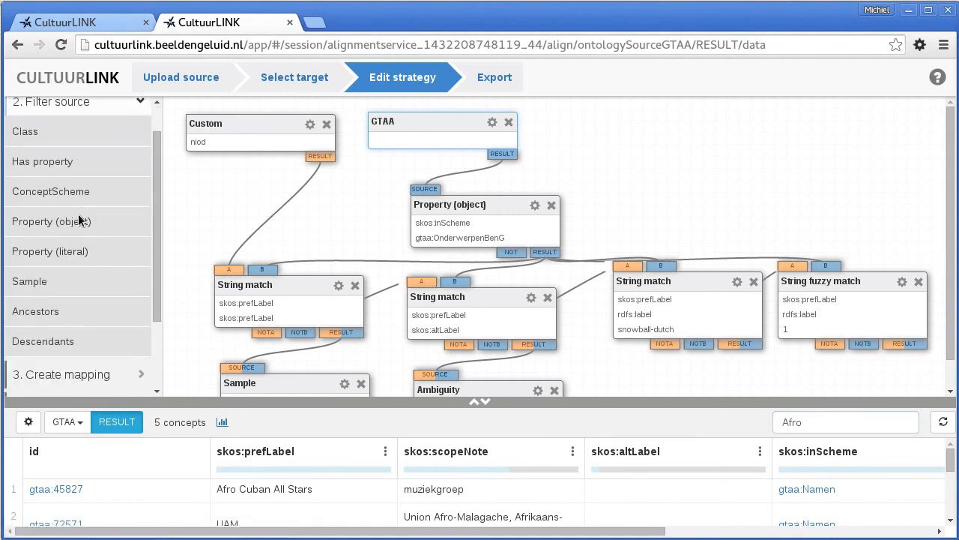
pyautogui.moveTo(51, 224); pyautogui.dragTo(618, 173)
pyautogui.moveTo(516, 154); pyautogui.dragTo(631, 159)
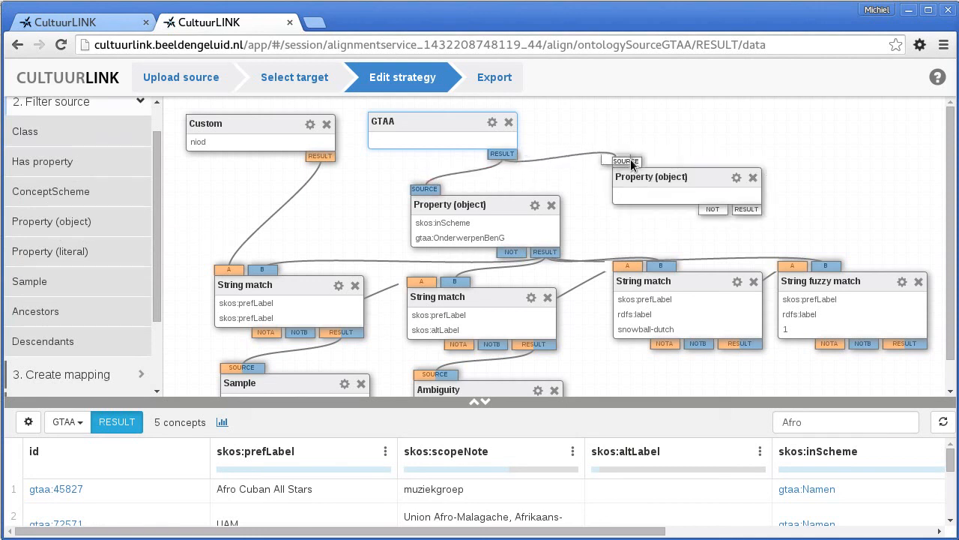
pyautogui.click(737, 180)
pyautogui.write('skos')
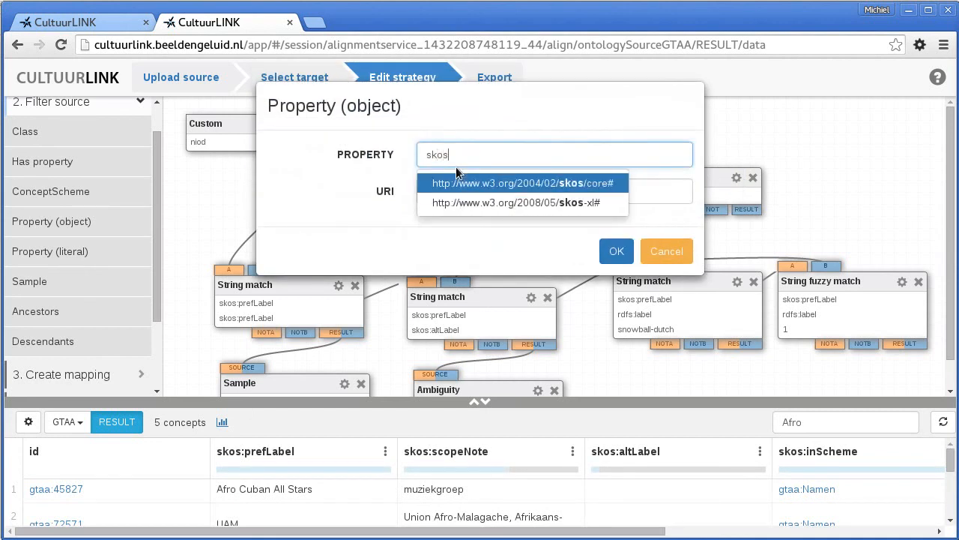
pyautogui.press('Return')
pyautogui.write('inScheme')
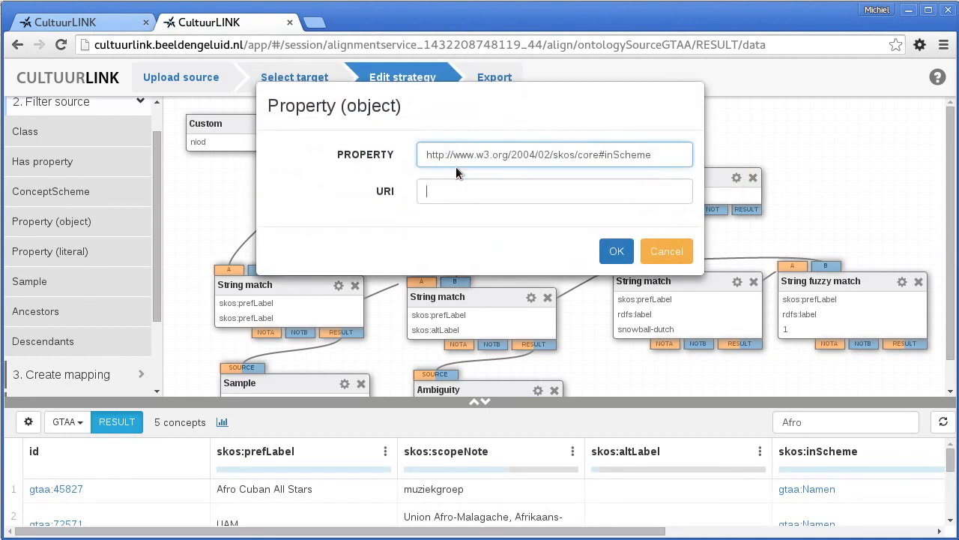
pyautogui.press('Tab')
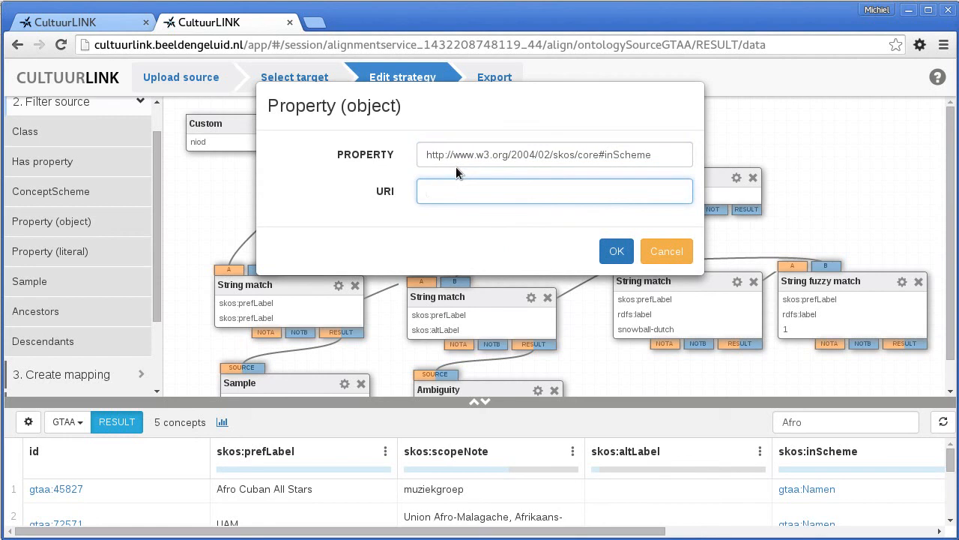
pyautogui.write('gtra')
pyautogui.press('BackSpace')
pyautogui.press('BackSpace')
pyautogui.press('Return')
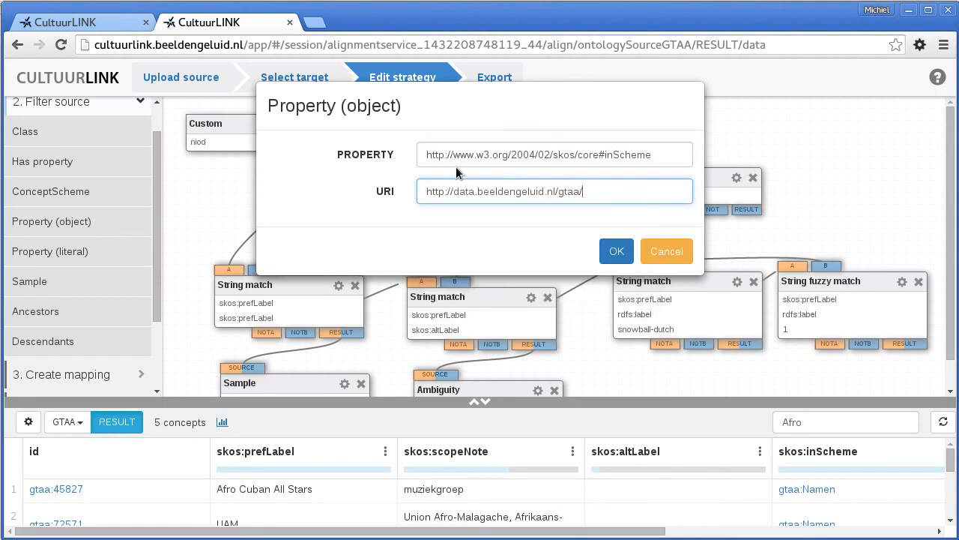
pyautogui.write('Namen')
pyautogui.click(616, 251)
pyautogui.click(684, 178)
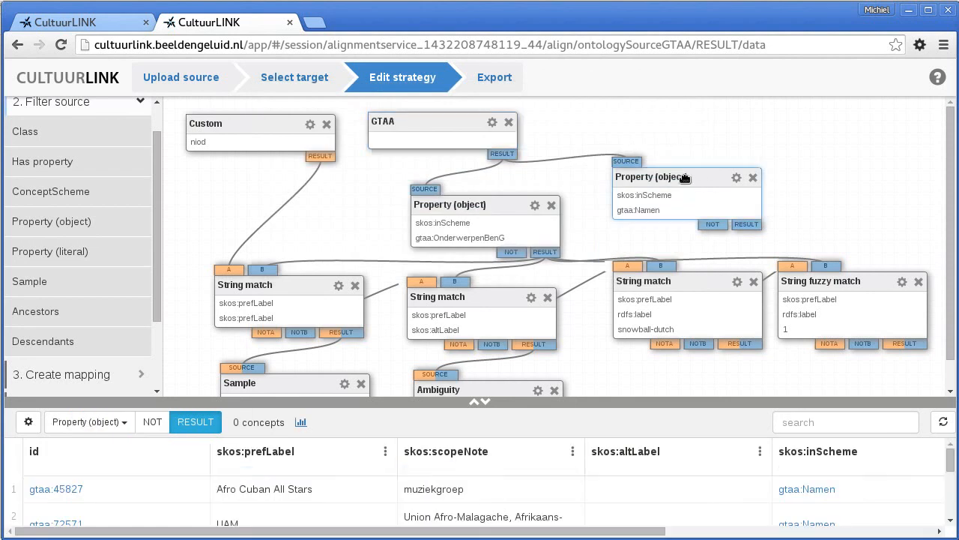
pyautogui.moveTo(584, 396); pyautogui.dragTo(560, 190)
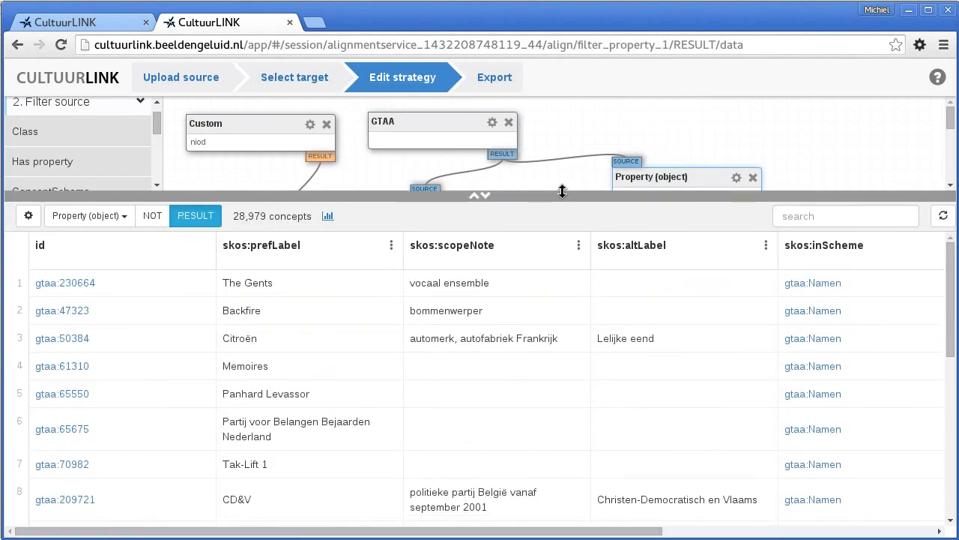
# Add a String match beside the Namen filter, connecting niod's RESULT to input A and the Namen filter's RESULT to input B.
pyautogui.moveTo(564, 191); pyautogui.dragTo(563, 432)
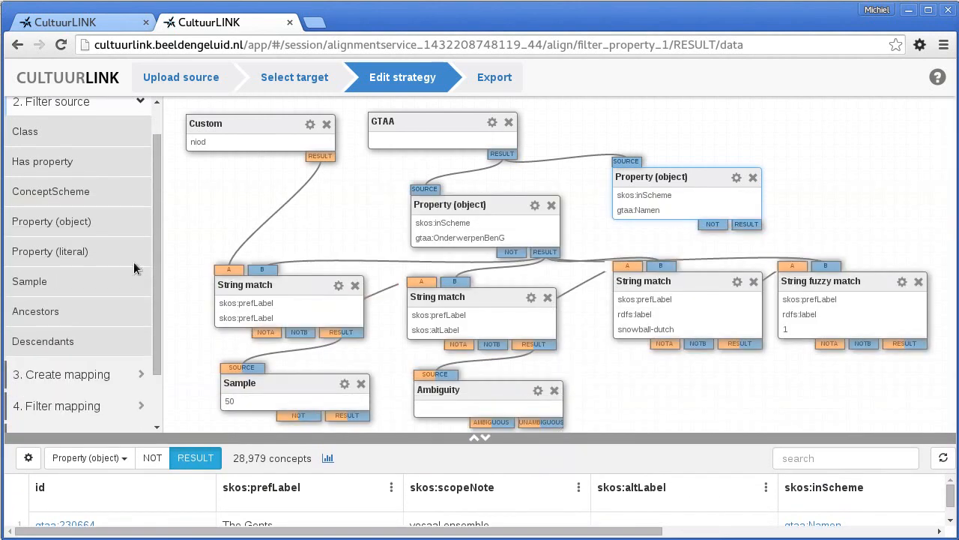
pyautogui.click(65, 109)
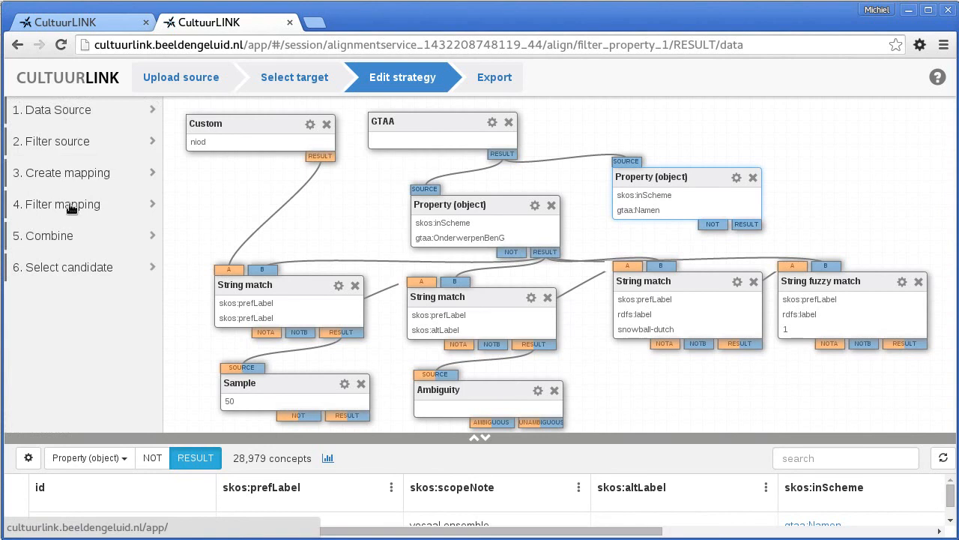
pyautogui.click(60, 174)
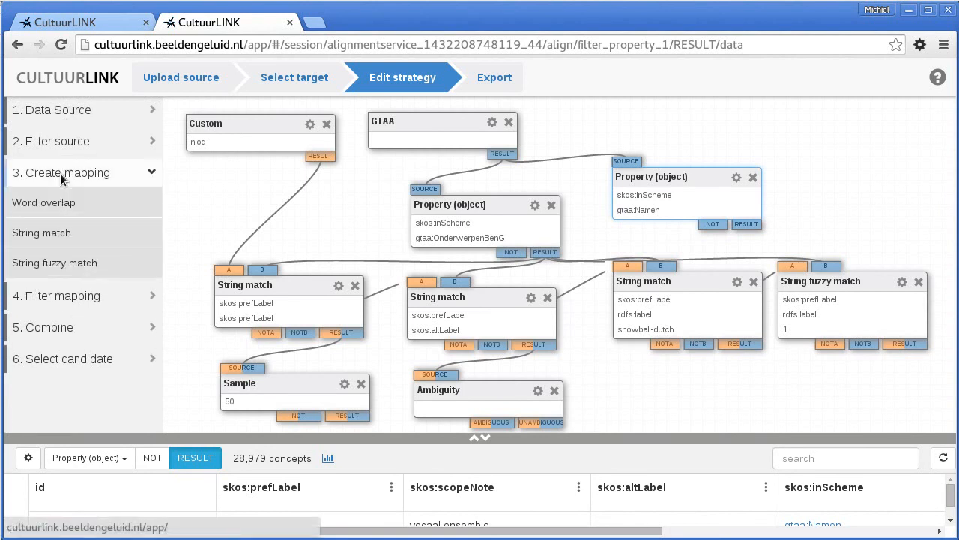
pyautogui.moveTo(37, 232); pyautogui.dragTo(825, 189)
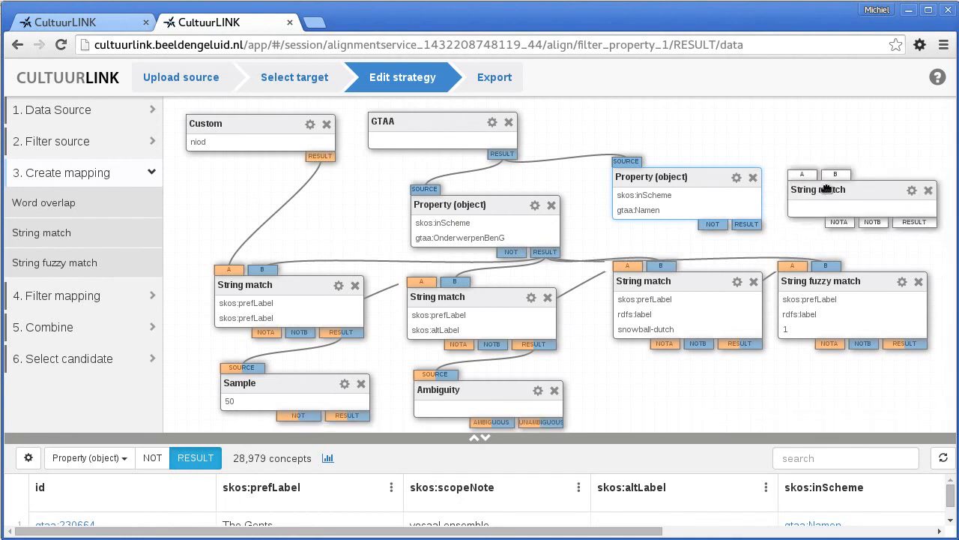
pyautogui.click(825, 188)
pyautogui.moveTo(320, 155); pyautogui.dragTo(794, 184)
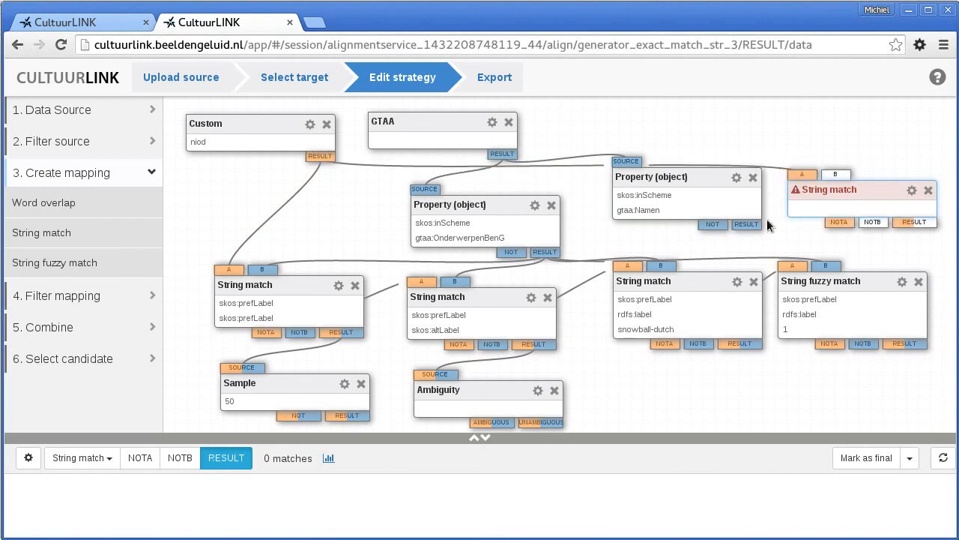
pyautogui.moveTo(750, 219); pyautogui.dragTo(837, 183)
# Configure the new String match to compare skos:prefLabel with rdfs:label using snowball-dutch stemming.
pyautogui.click(912, 190)
pyautogui.click(529, 158)
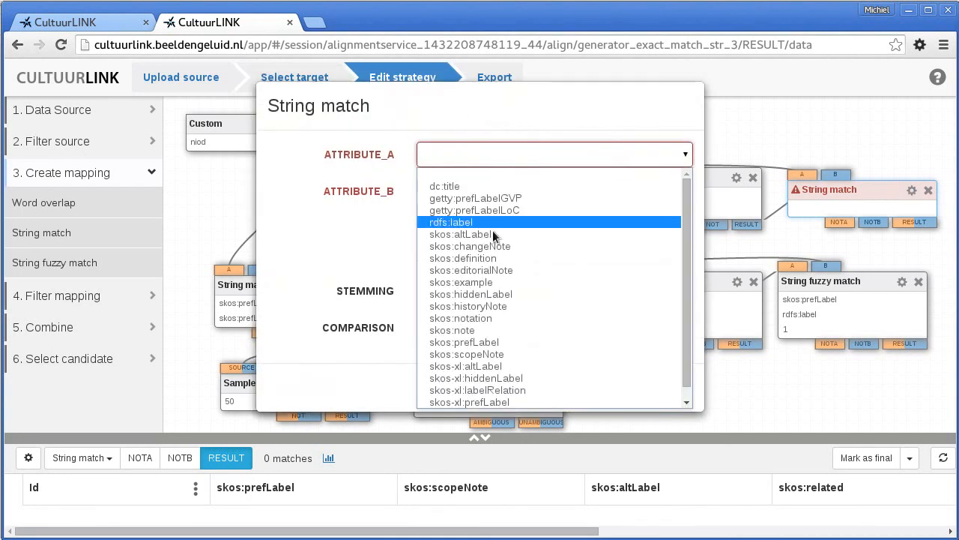
pyautogui.click(502, 342)
pyautogui.click(490, 191)
pyautogui.click(499, 258)
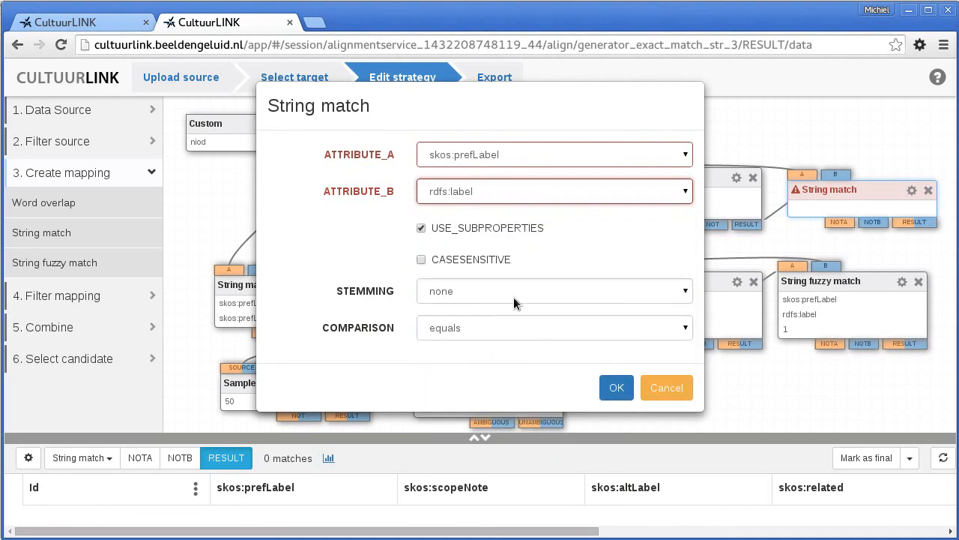
pyautogui.click(473, 291)
pyautogui.click(495, 334)
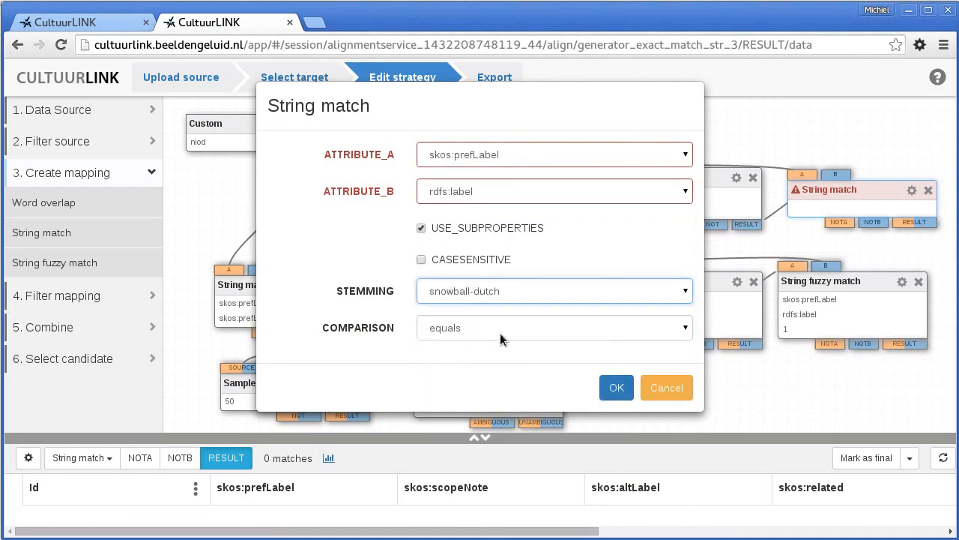
pyautogui.click(613, 385)
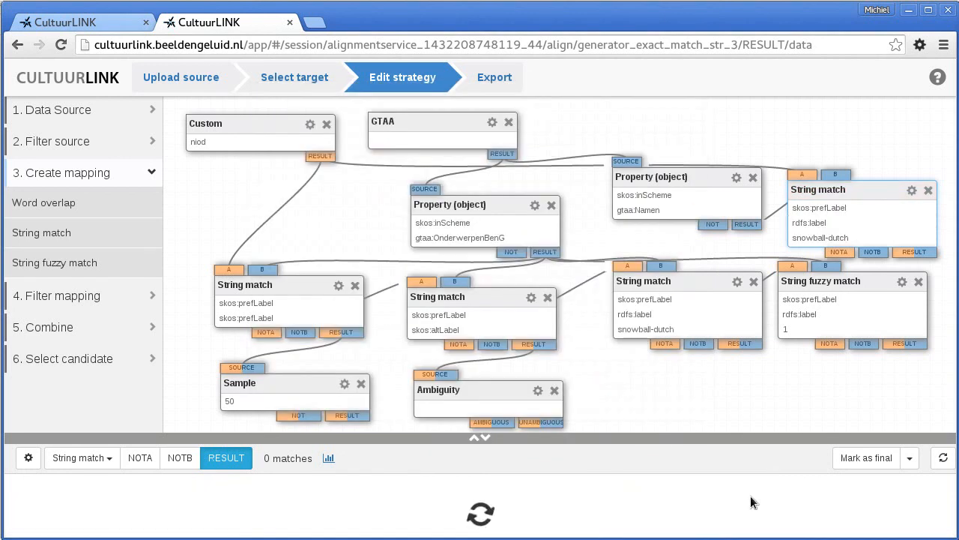
# Review the stemmed matches between the niod terms and the GTAA Namen concepts for correctness.
pyautogui.moveTo(550, 438); pyautogui.dragTo(525, 162)
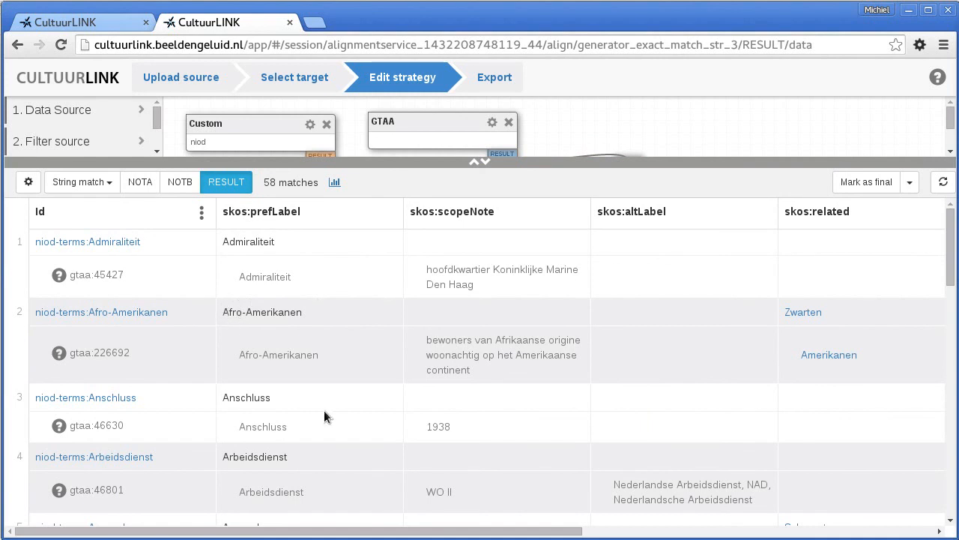
pyautogui.scroll(-3, 310, 433)
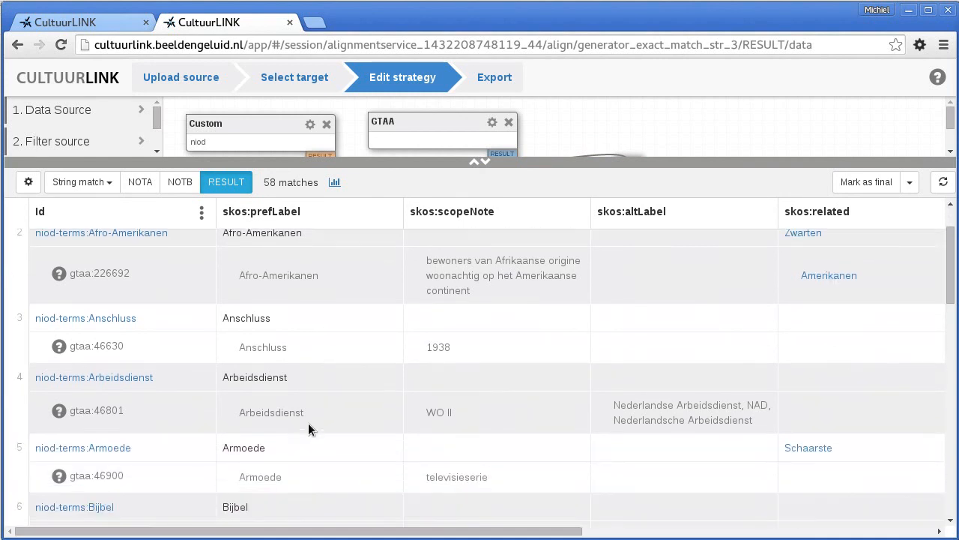
pyautogui.scroll(-5, 308, 423)
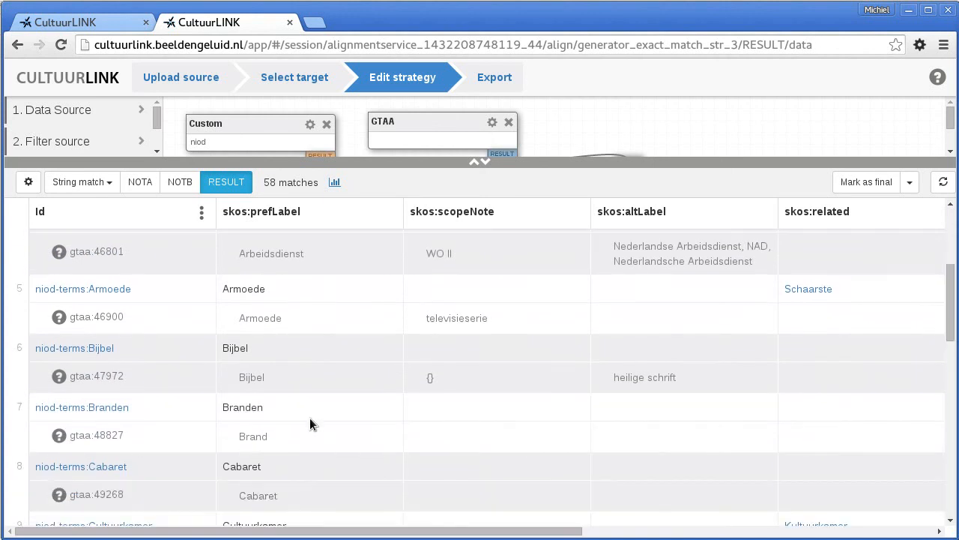
pyautogui.scroll(-1, 309, 423)
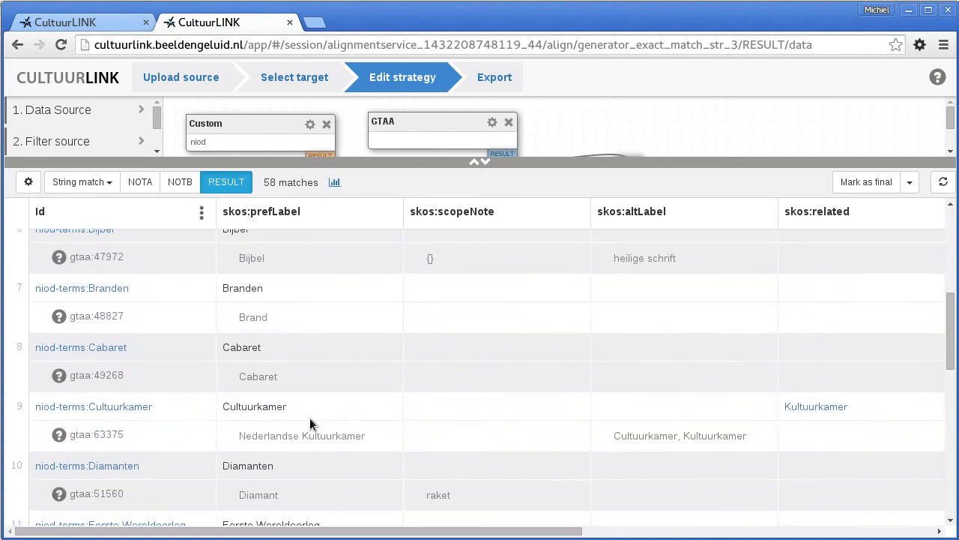
pyautogui.scroll(-2, 350, 423)
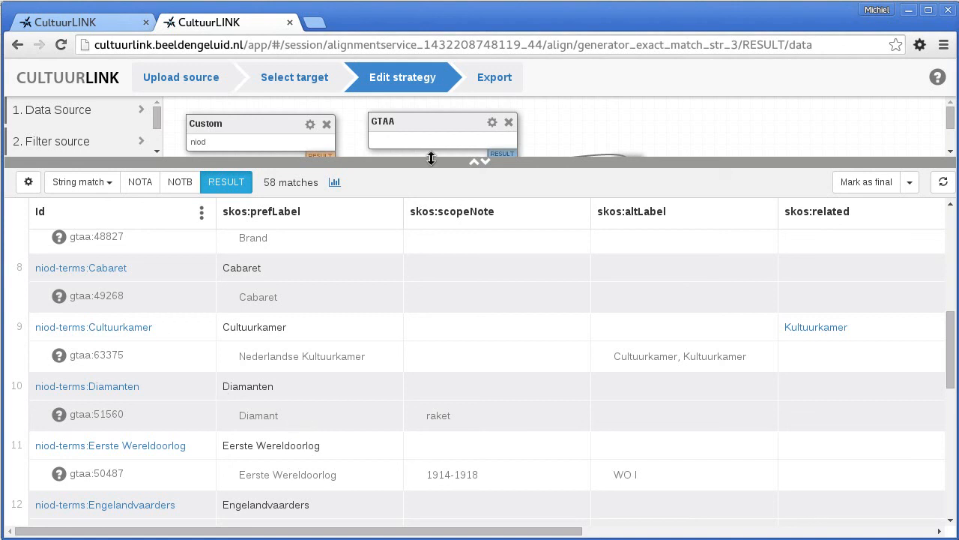
# Set the stemming of the Namen String match to none.
pyautogui.moveTo(410, 162); pyautogui.dragTo(464, 403)
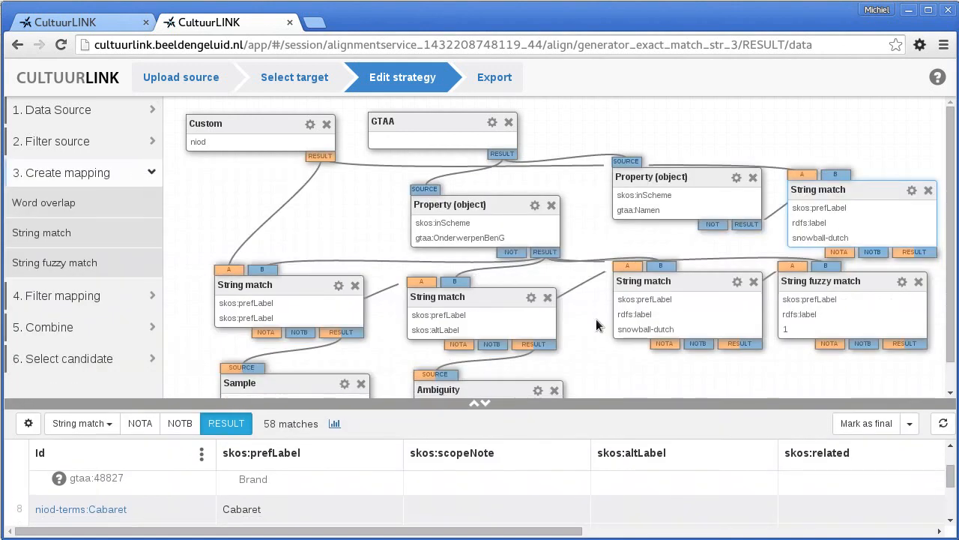
pyautogui.click(912, 190)
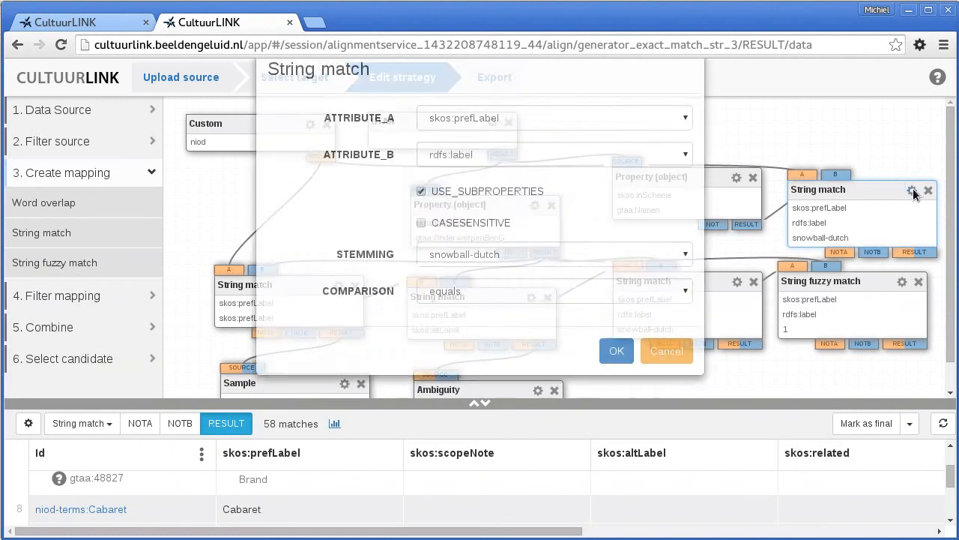
pyautogui.click(500, 291)
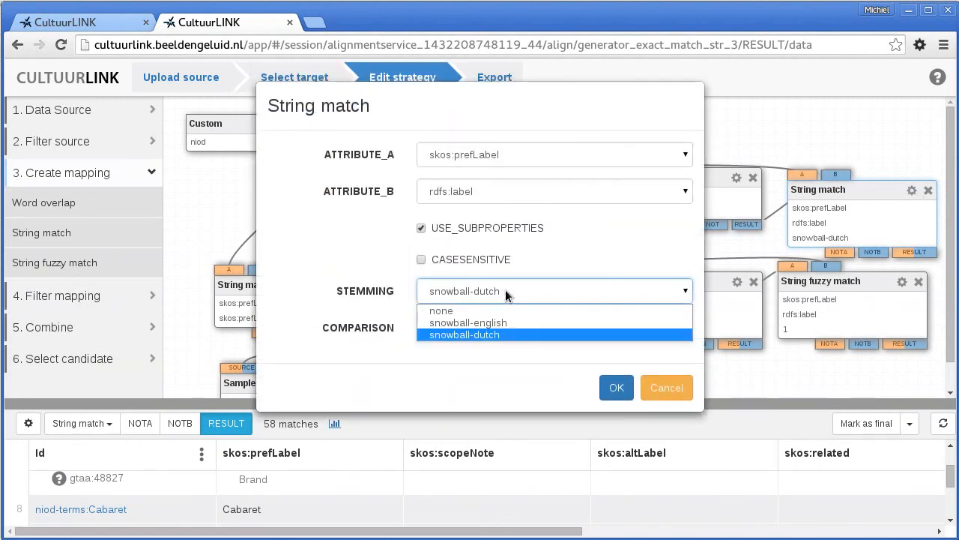
pyautogui.click(488, 308)
pyautogui.click(615, 388)
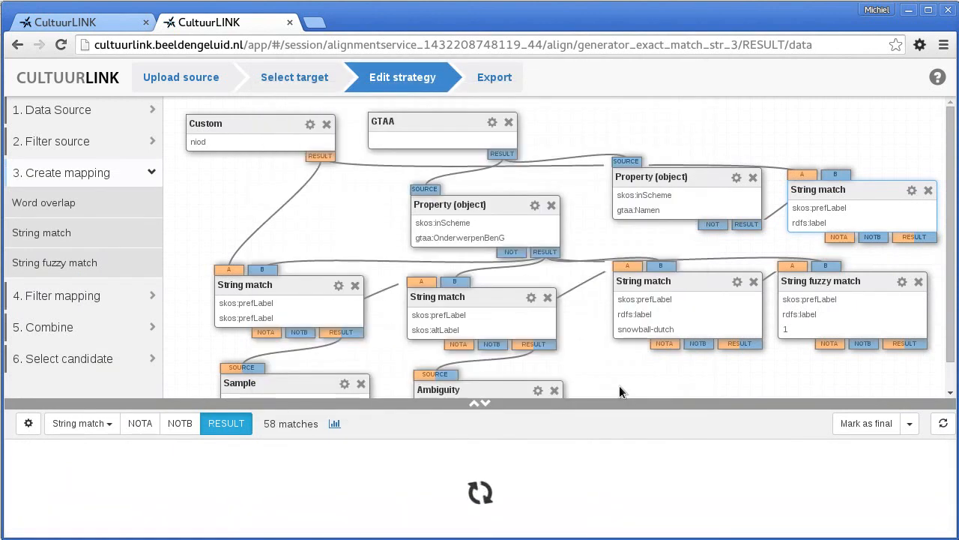
# Review the unstemmed matches between the niod terms and the GTAA Namen concepts, checking labels and scope notes.
pyautogui.moveTo(583, 401); pyautogui.dragTo(584, 197)
pyautogui.scroll(-1, 401, 330)
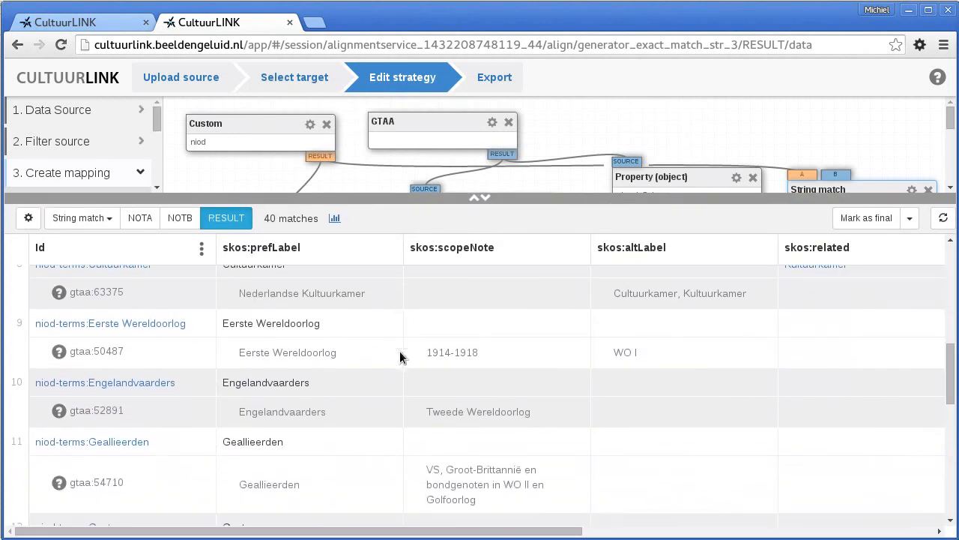
pyautogui.scroll(-3, 394, 356)
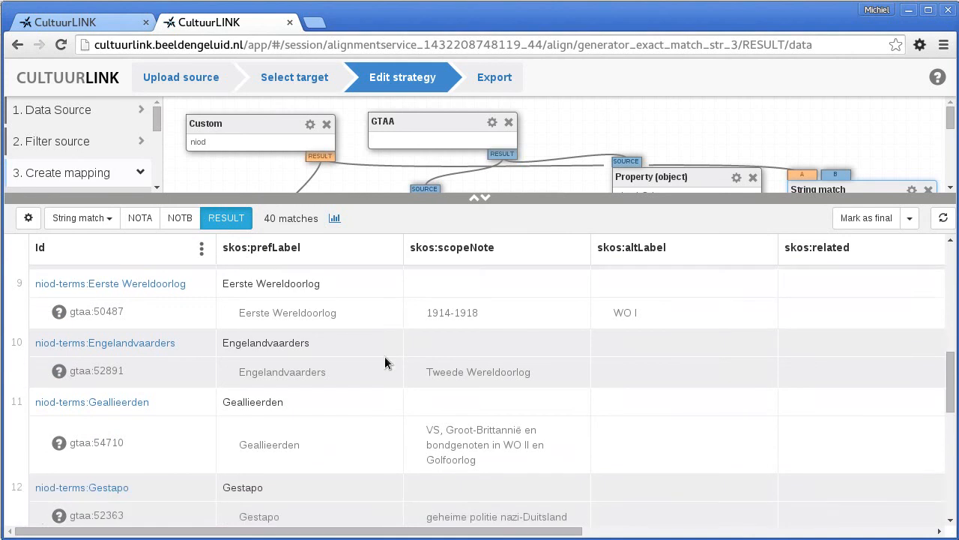
pyautogui.scroll(1, 386, 358)
pyautogui.scroll(6, 386, 359)
pyautogui.scroll(-2, 384, 359)
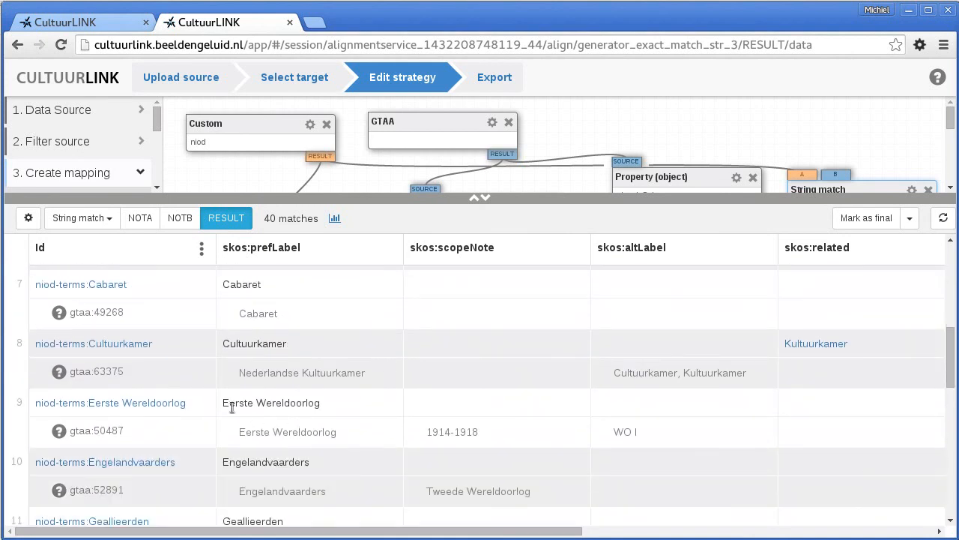
pyautogui.scroll(-3, 291, 415)
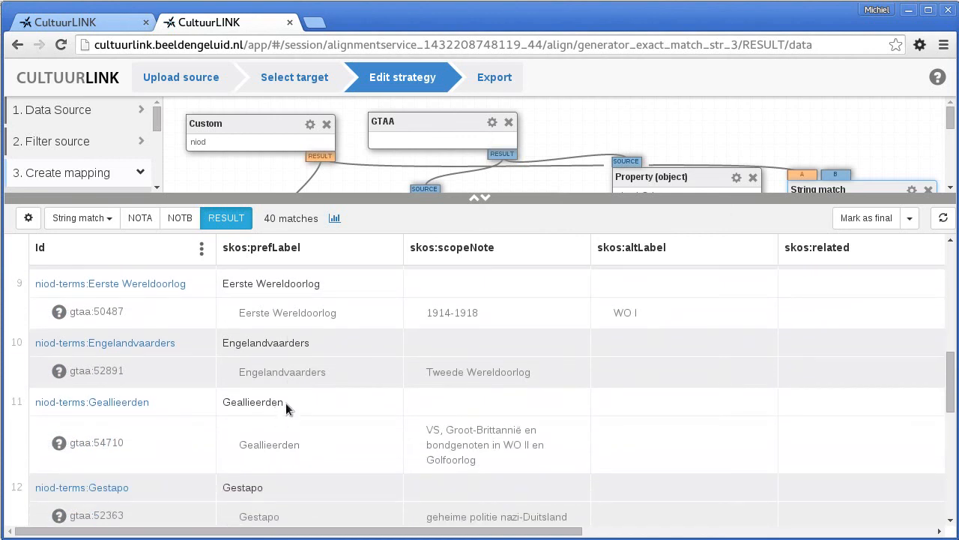